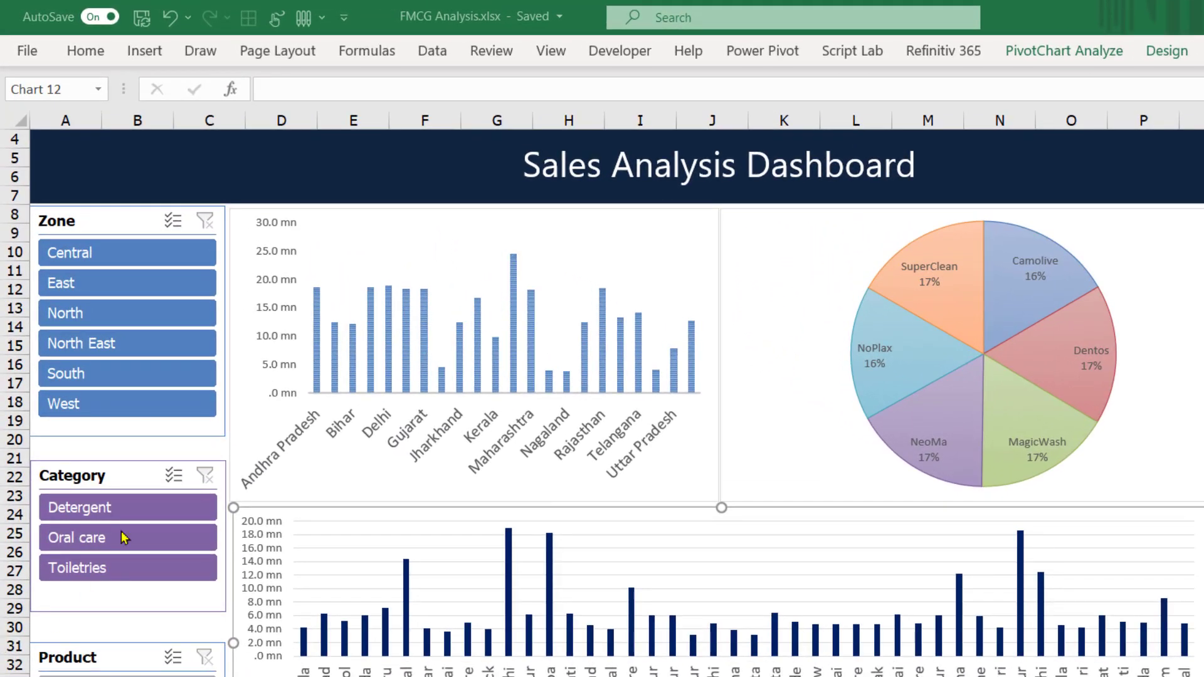
# Try the dashboard slicers with zones Central and East, state Orissa and category Oral care, then clear the State filter.
pyautogui.click(139, 258)
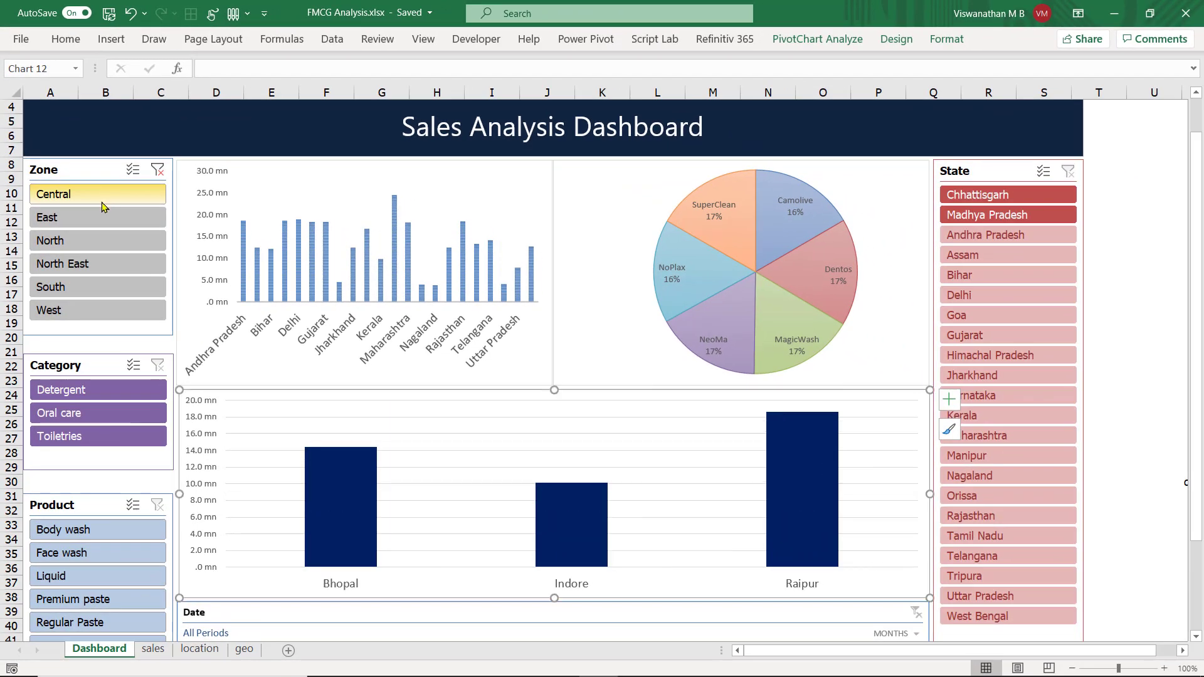
pyautogui.click(91, 225)
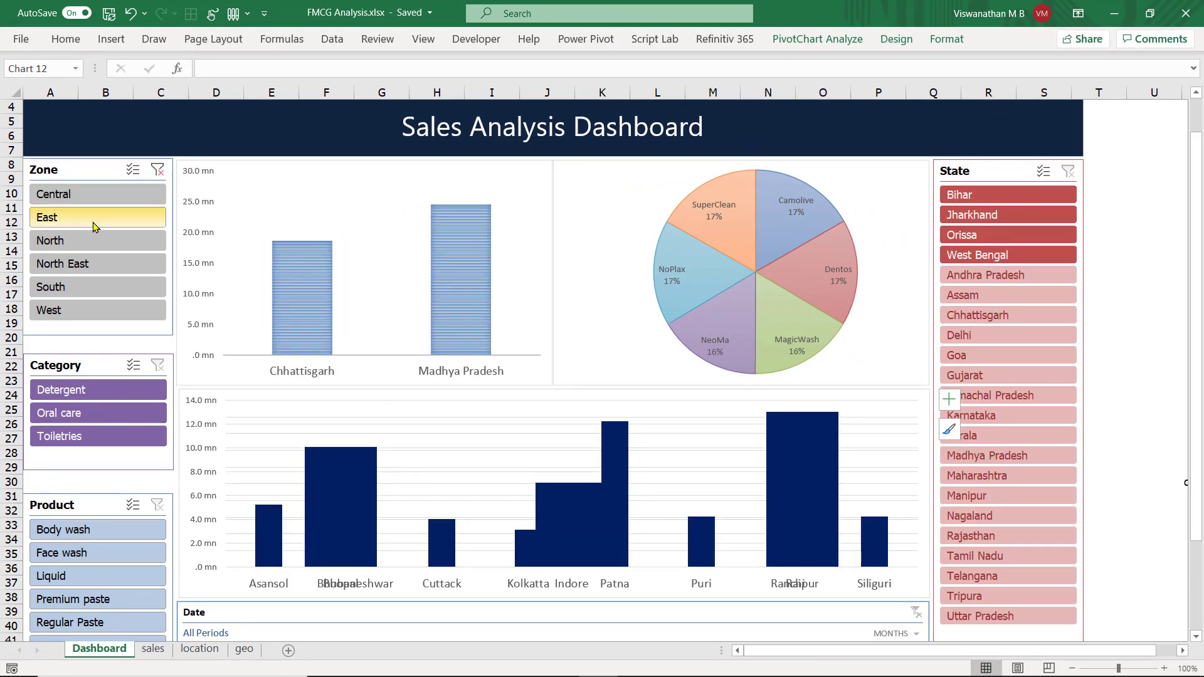
pyautogui.click(992, 236)
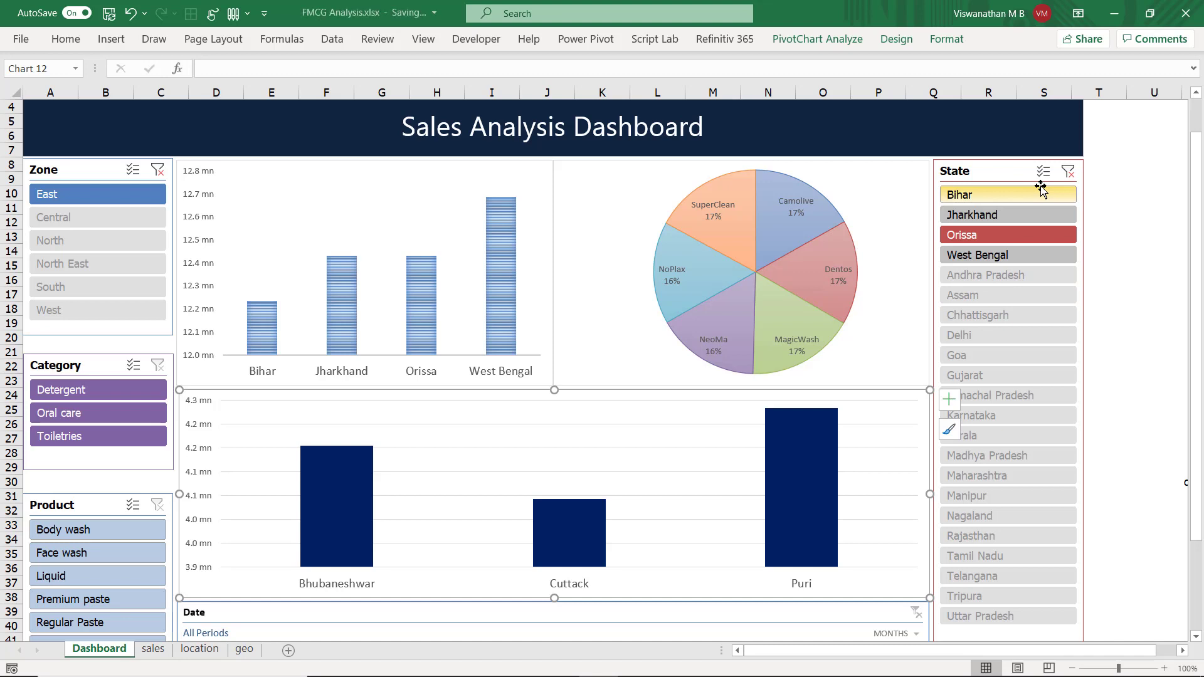
pyautogui.click(94, 415)
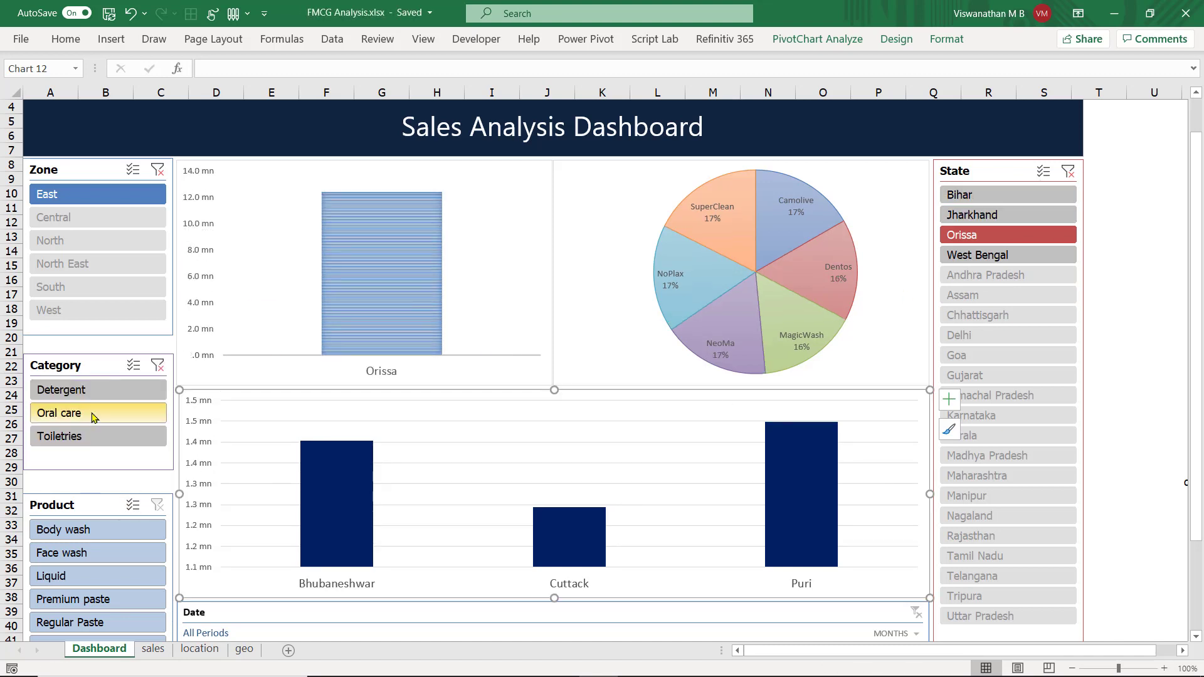
pyautogui.click(1068, 171)
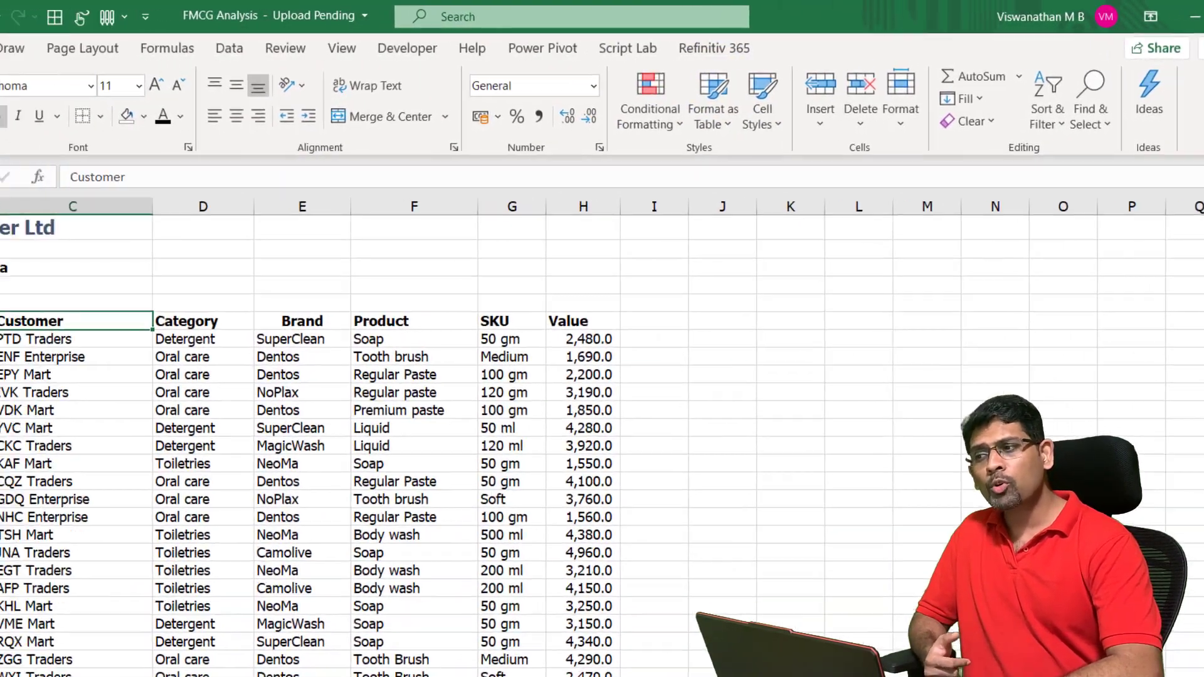
# Convert the invoice data range B6:H98463 into a table with headers, keeping its default name.
pyautogui.click(136, 50)
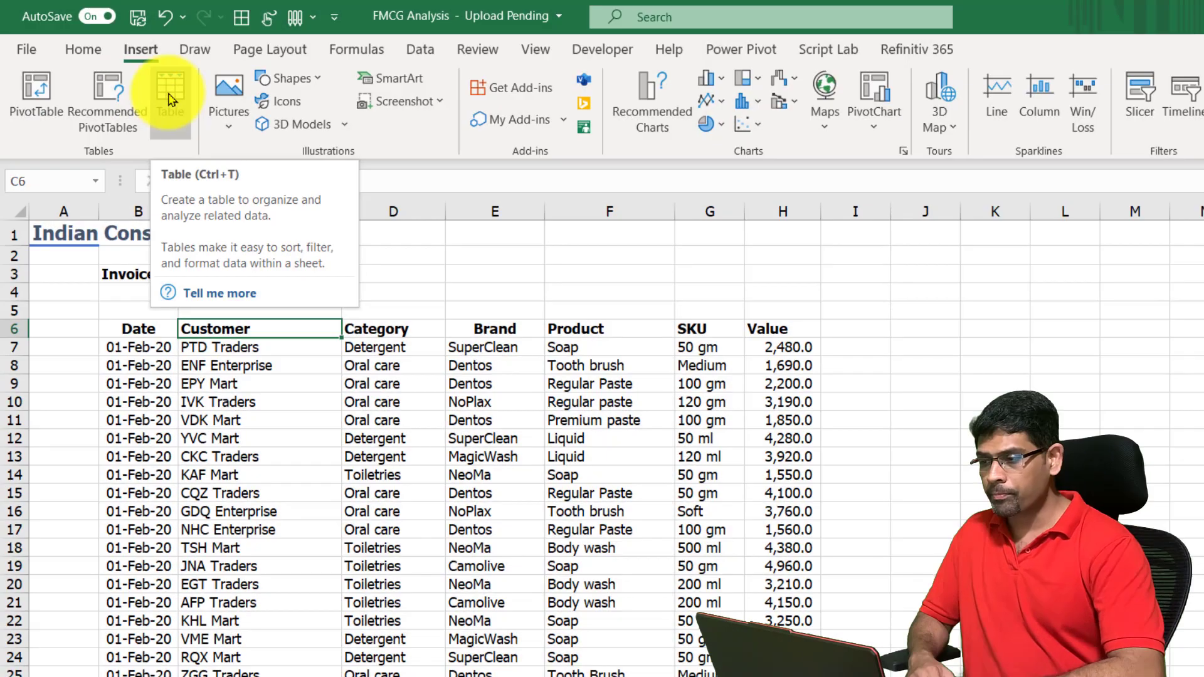
pyautogui.click(207, 384)
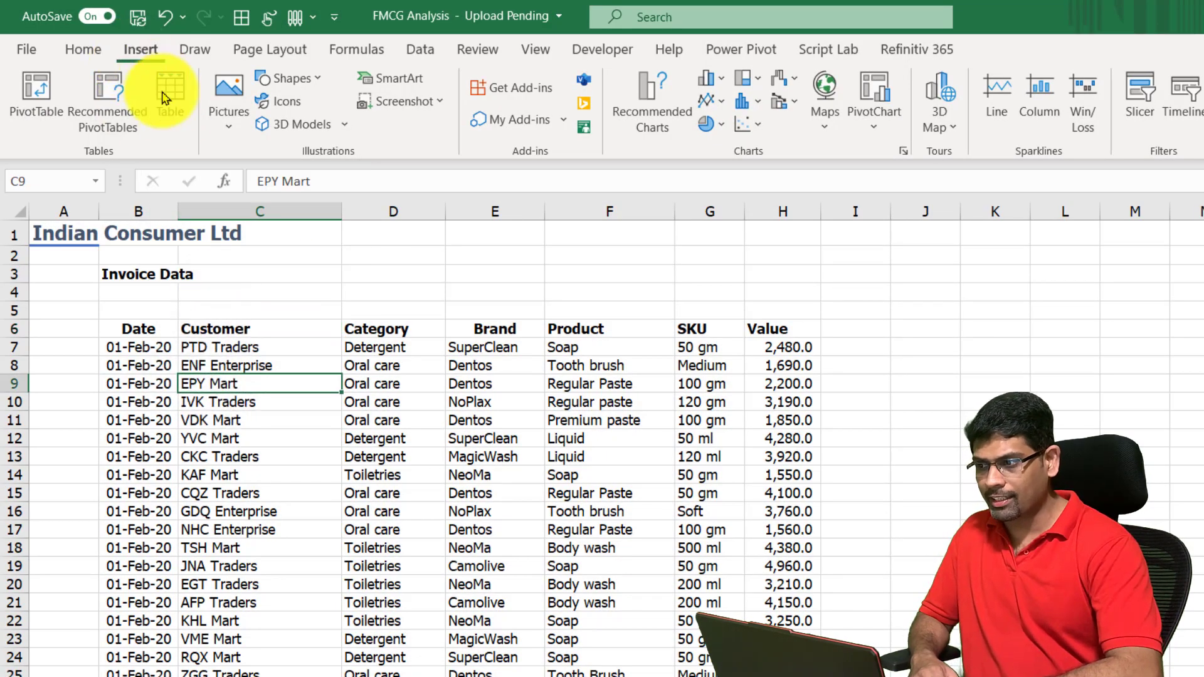
pyautogui.click(179, 117)
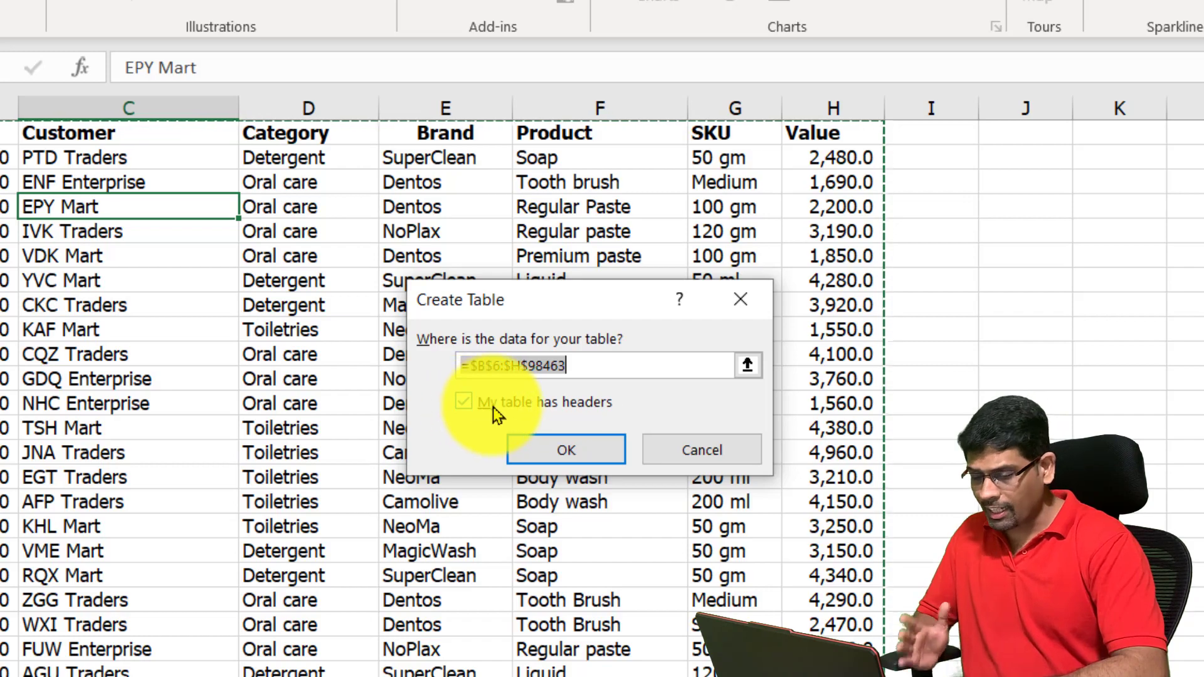
pyautogui.click(557, 446)
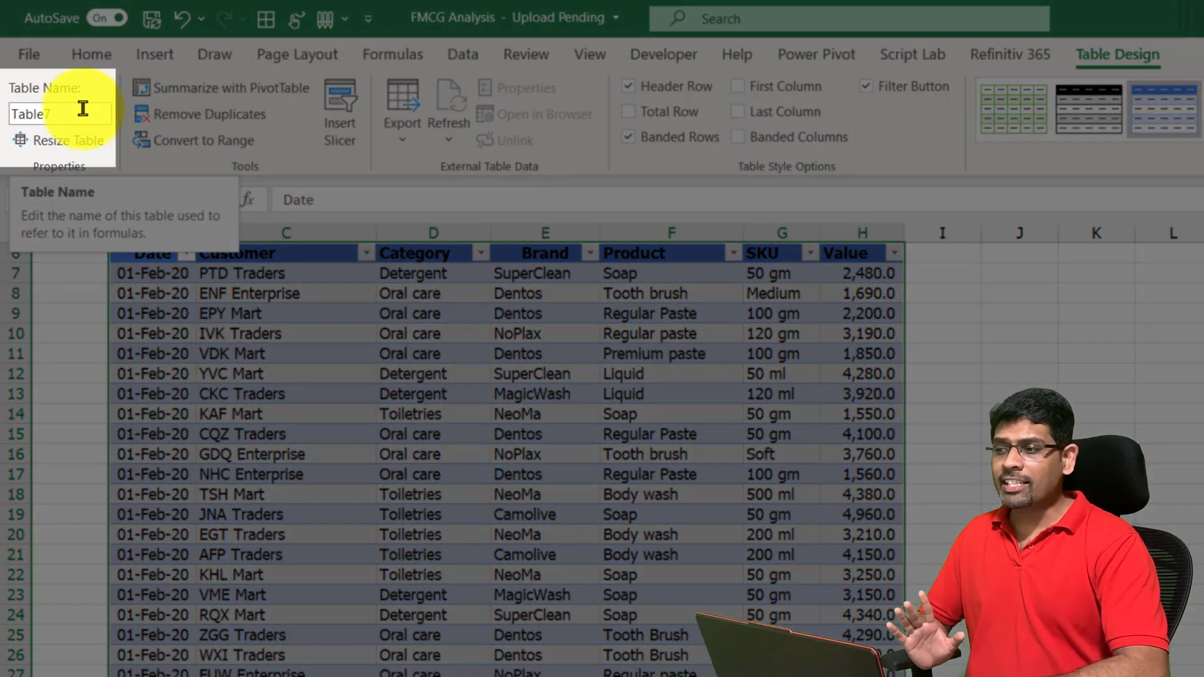
pyautogui.click(83, 108)
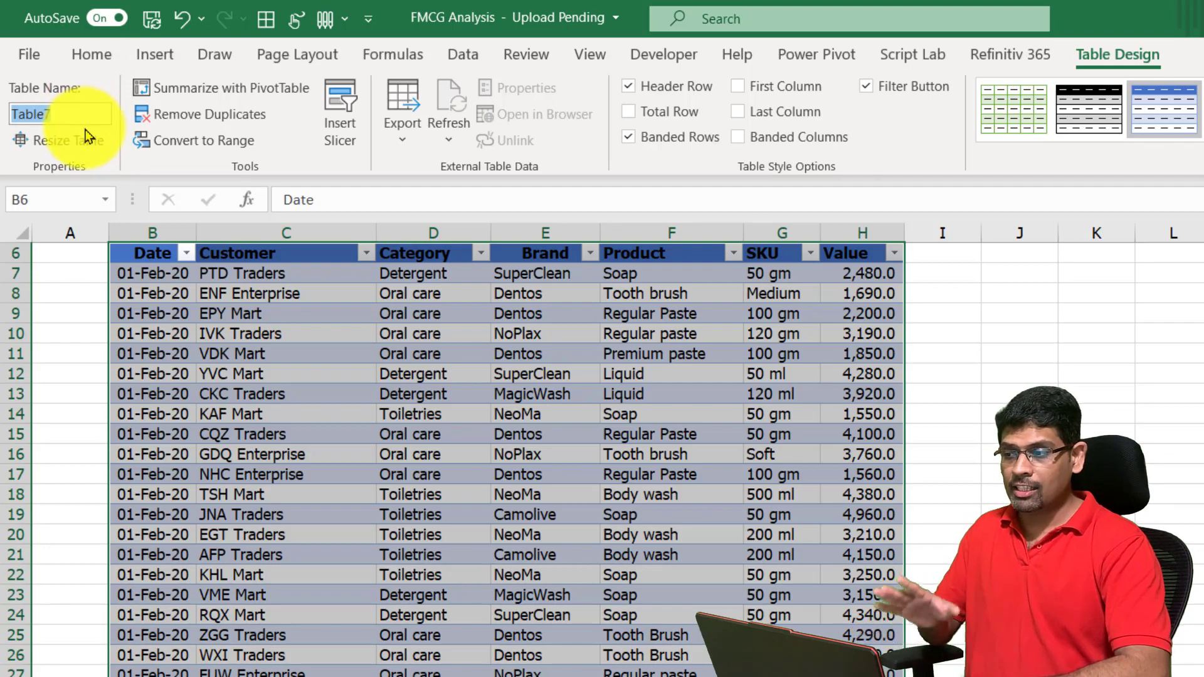
pyautogui.click(353, 384)
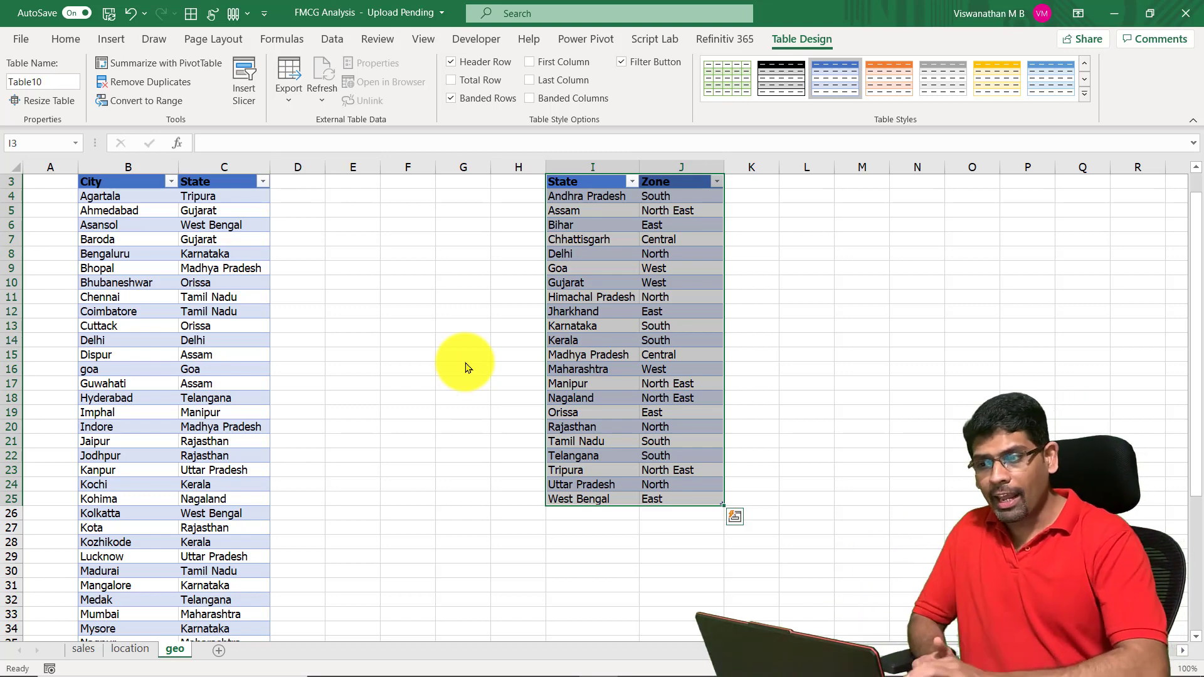
# Examine the State and Zone columns of the state table and compare them with the State column of the city table.
pyautogui.click(666, 177)
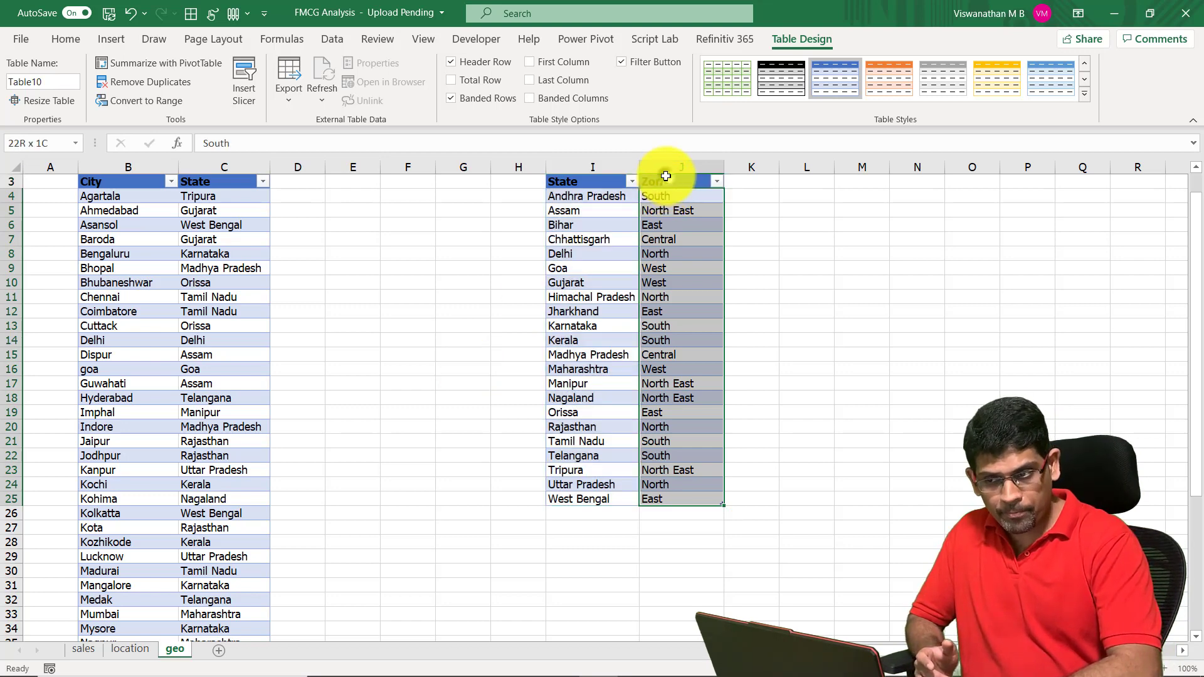
pyautogui.click(583, 220)
pyautogui.hotkey('shift', 'space')
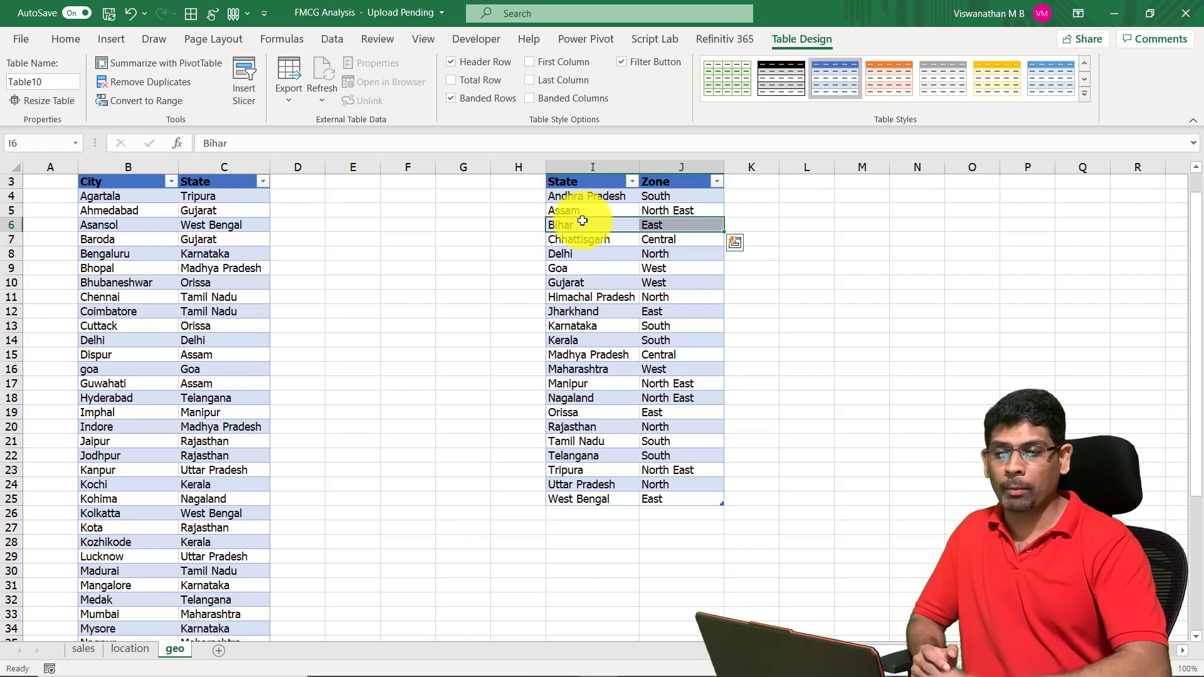
pyautogui.click(590, 209)
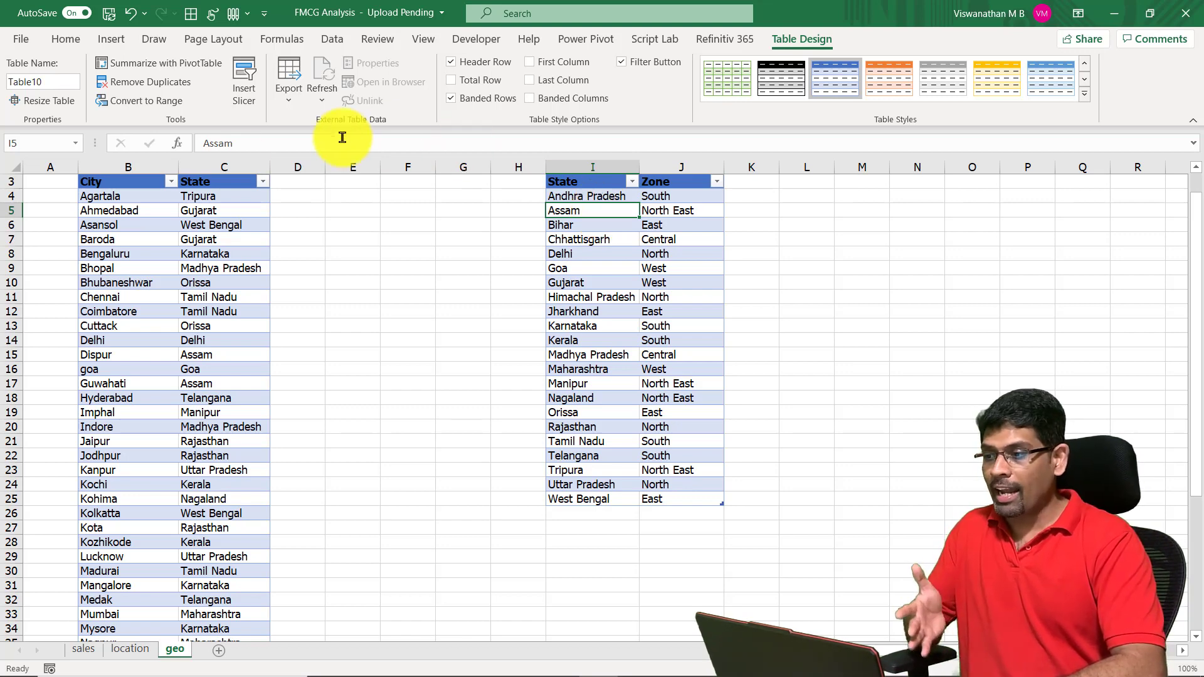
pyautogui.click(207, 227)
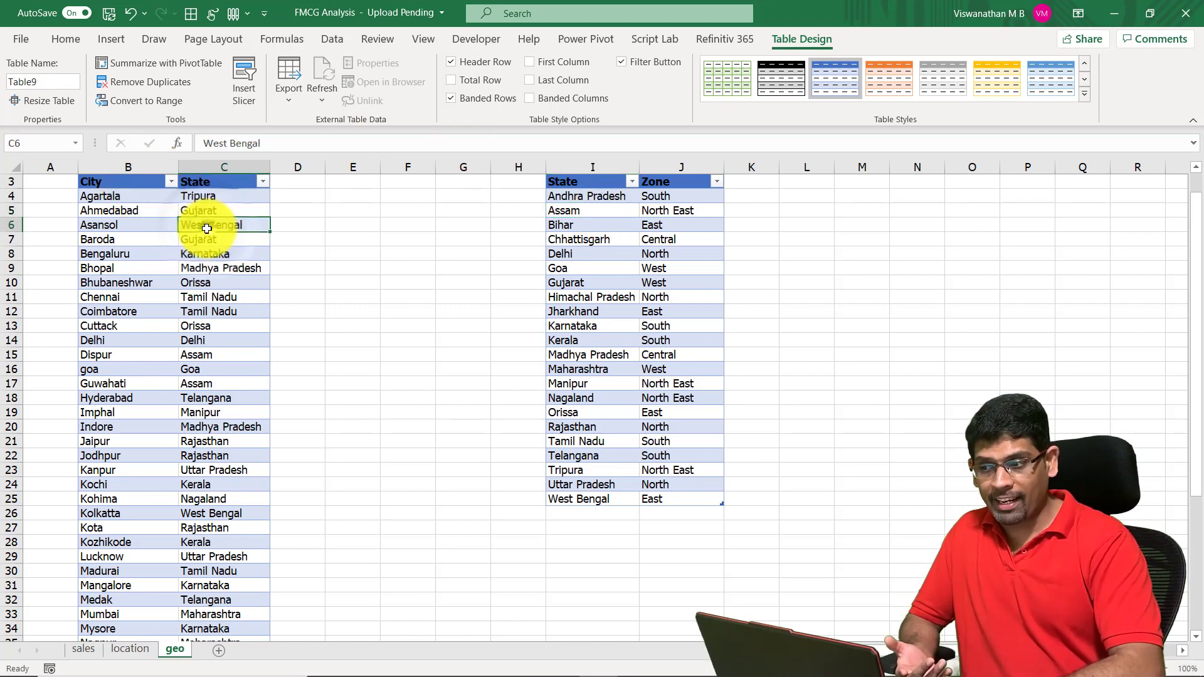
pyautogui.moveTo(201, 229); pyautogui.dragTo(196, 308)
pyautogui.click(207, 253)
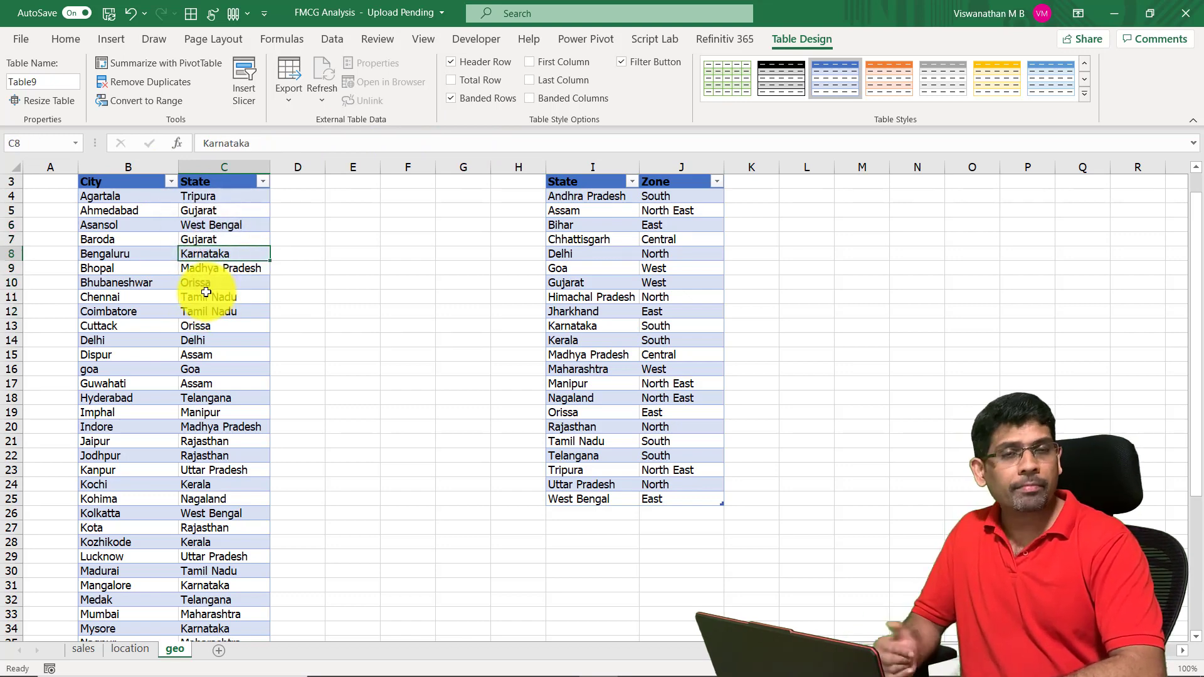
pyautogui.click(613, 263)
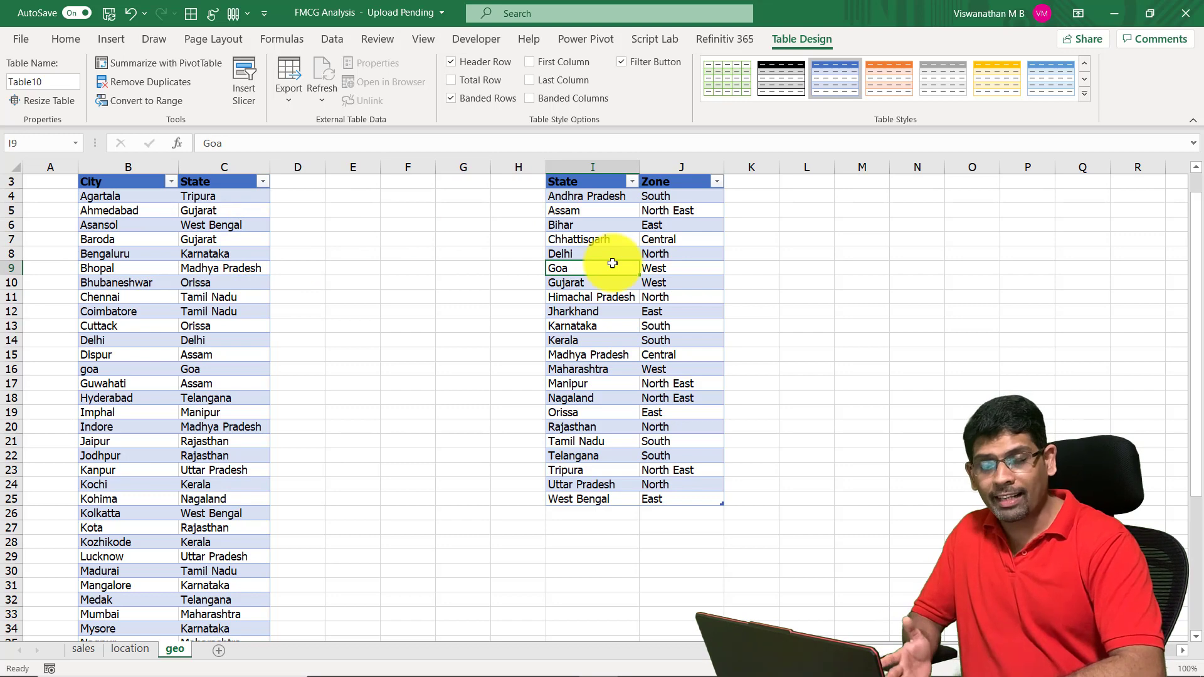
pyautogui.click(219, 266)
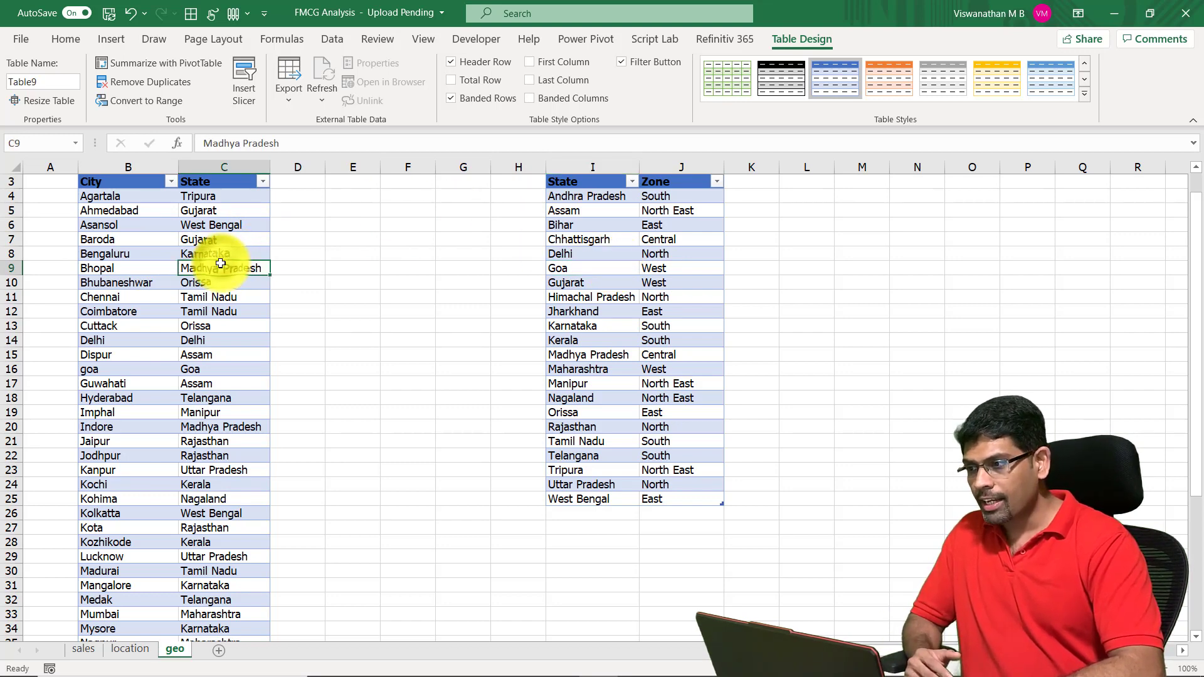
pyautogui.click(214, 175)
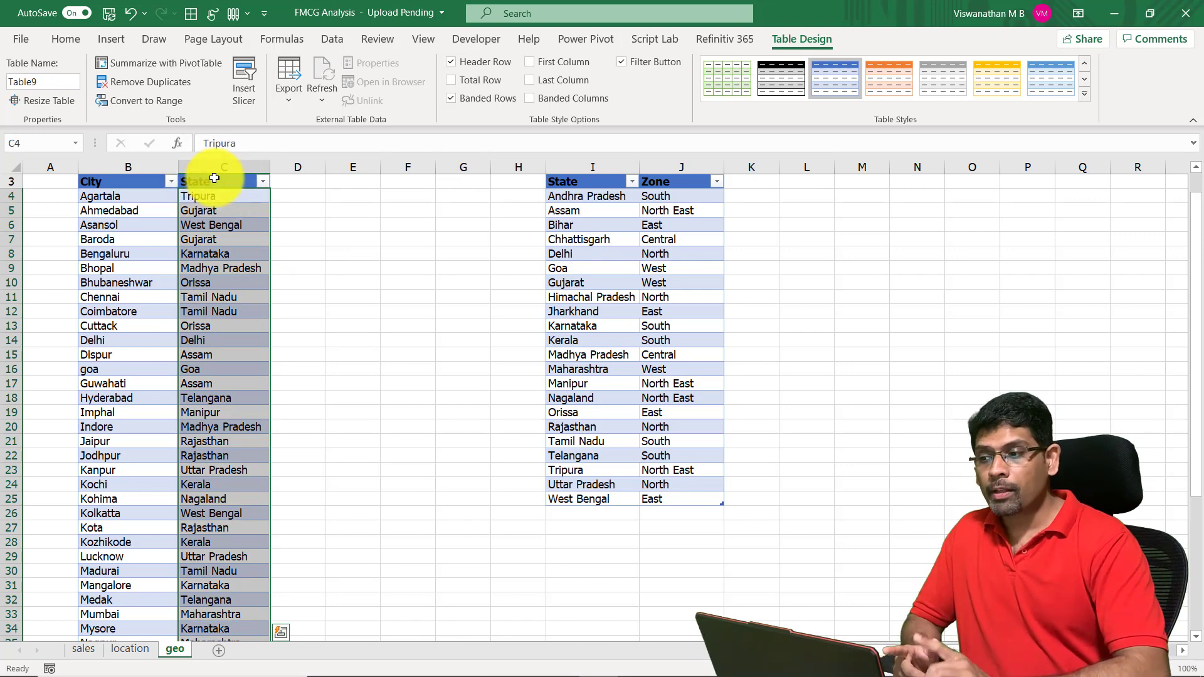
pyautogui.click(200, 235)
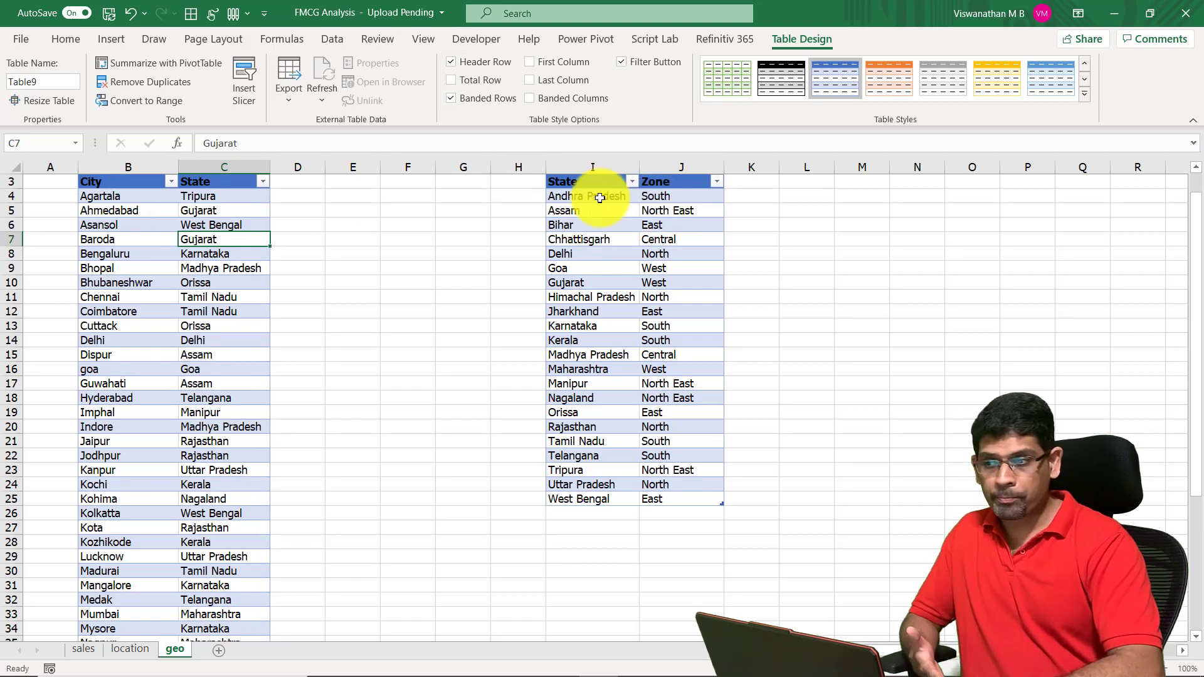
pyautogui.click(210, 178)
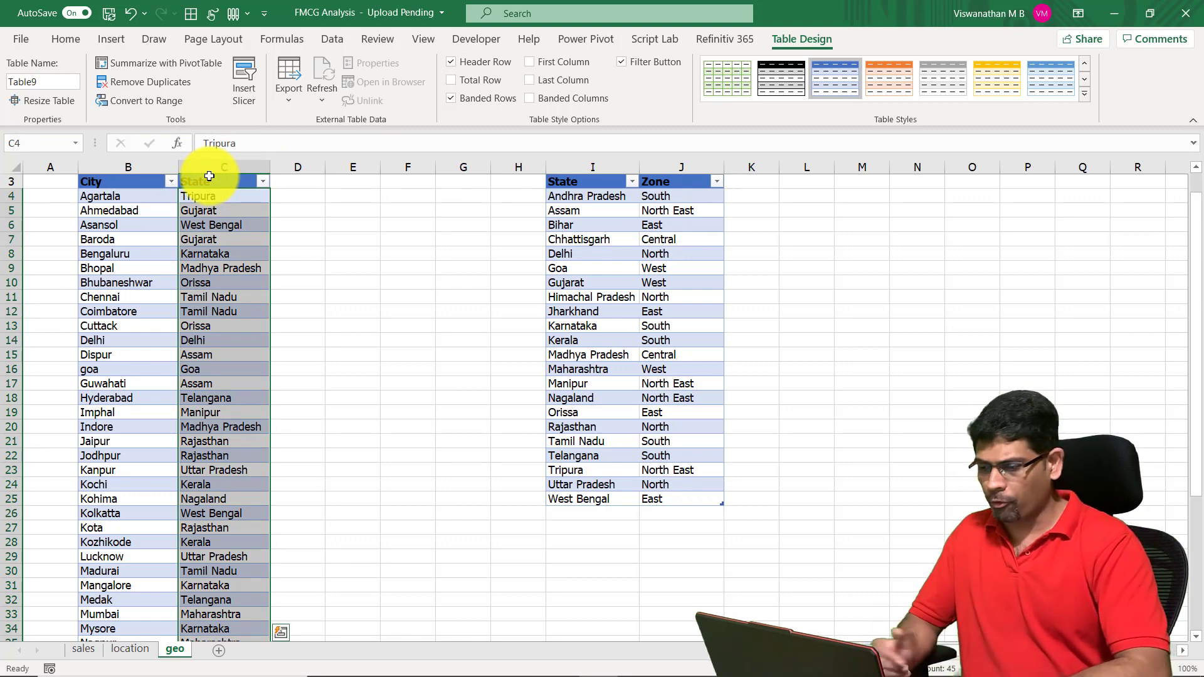
# Examine the City column shared by the geo and location sheets and the Customer column shared by the location and sales sheets.
pyautogui.click(93, 652)
pyautogui.click(182, 652)
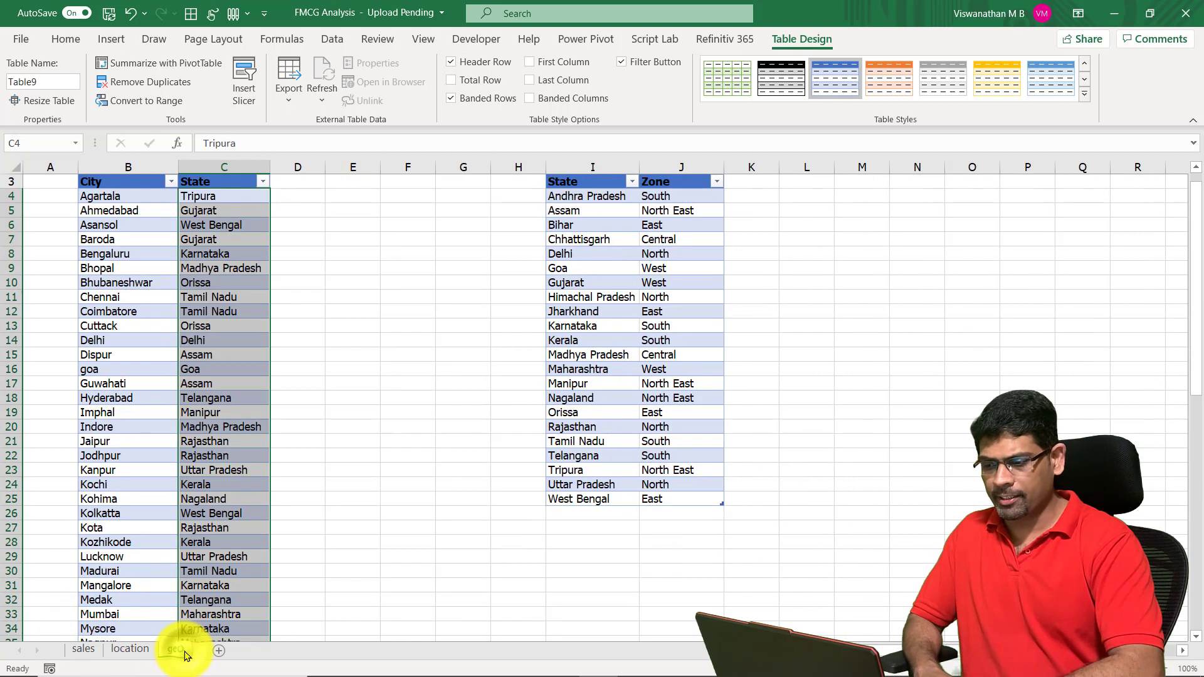
pyautogui.click(101, 239)
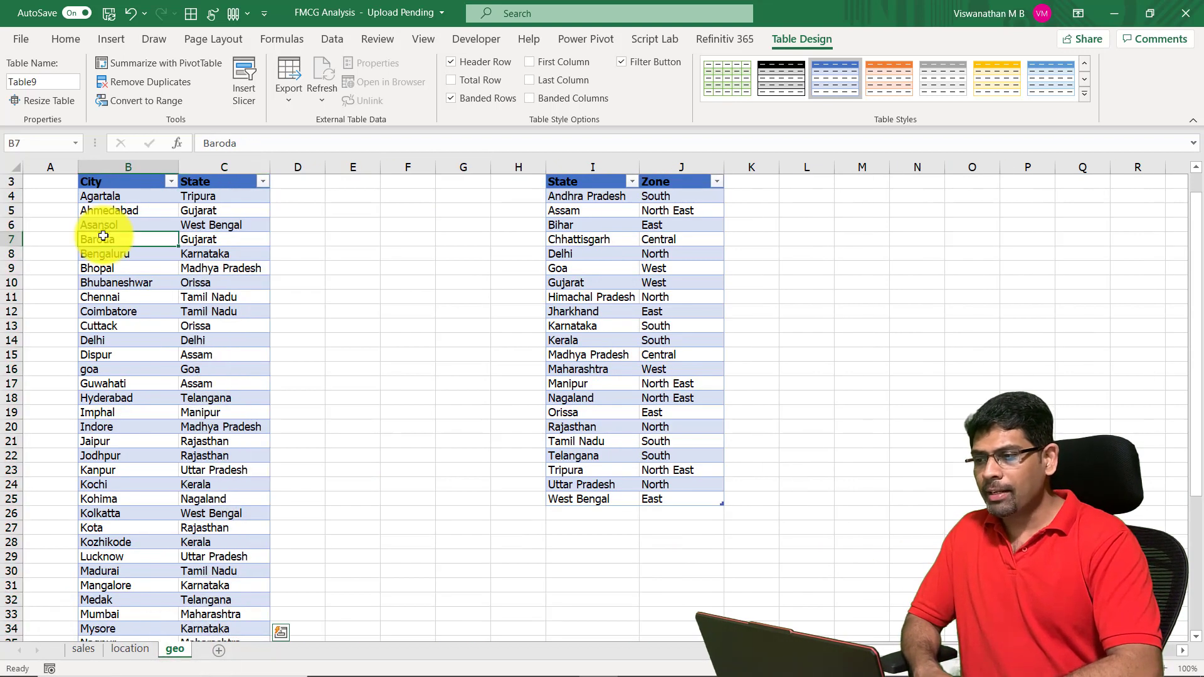
pyautogui.click(124, 168)
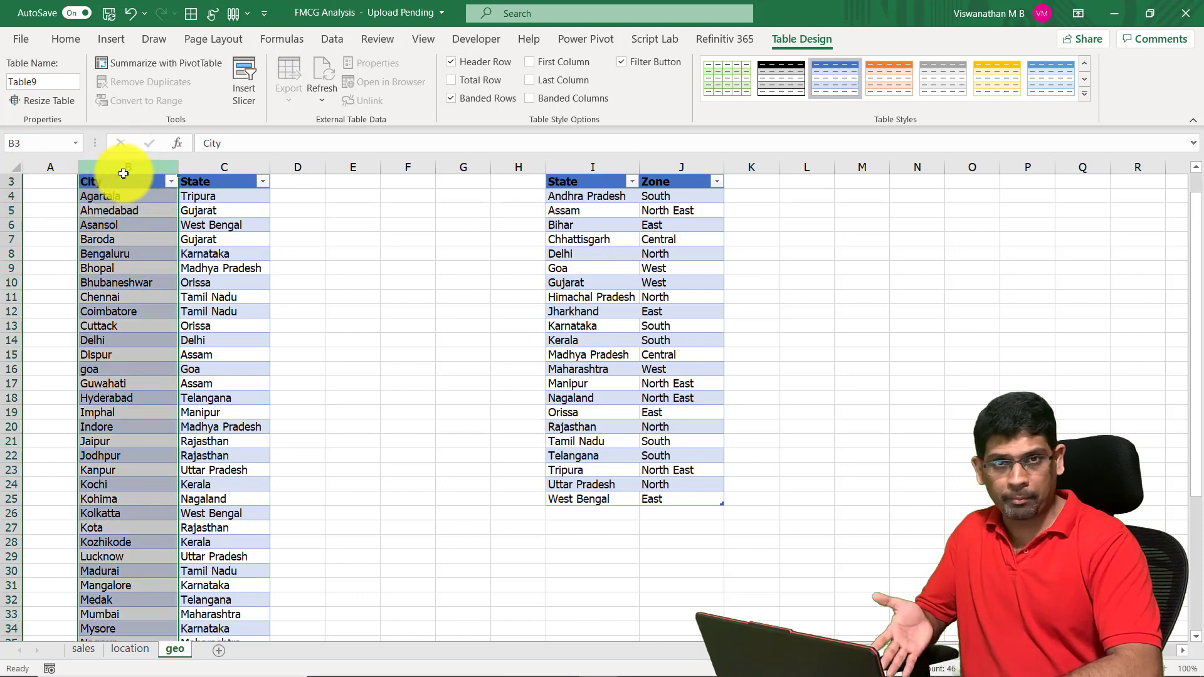
pyautogui.click(132, 650)
pyautogui.click(183, 426)
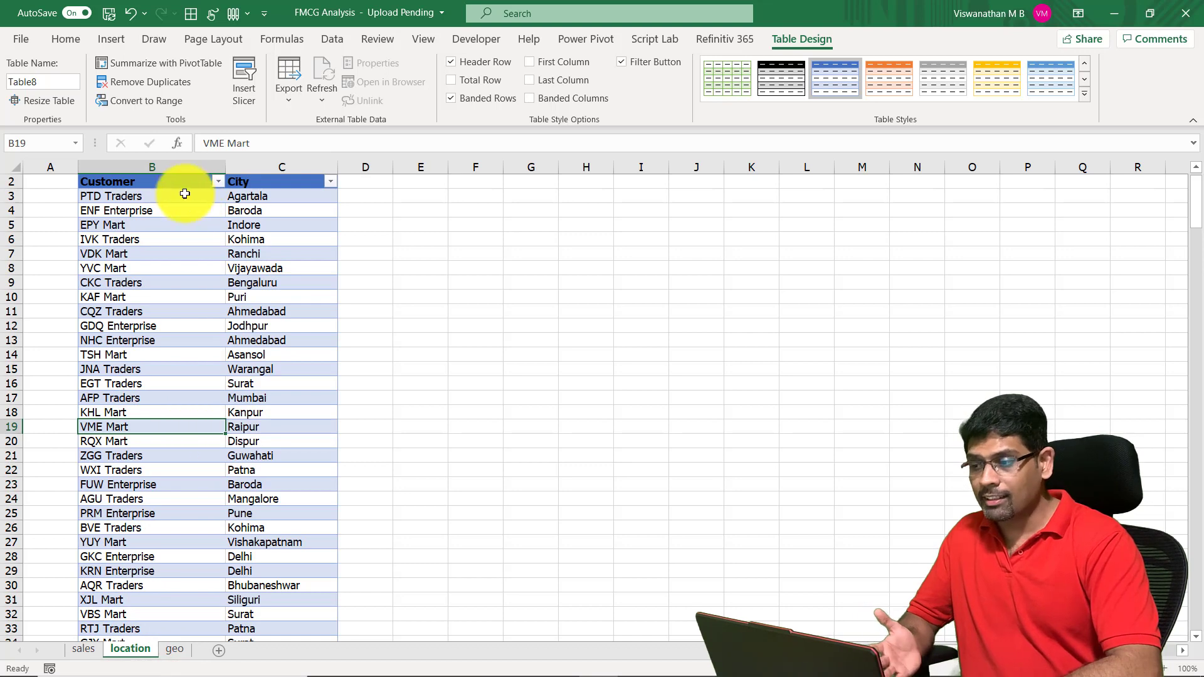
pyautogui.click(179, 168)
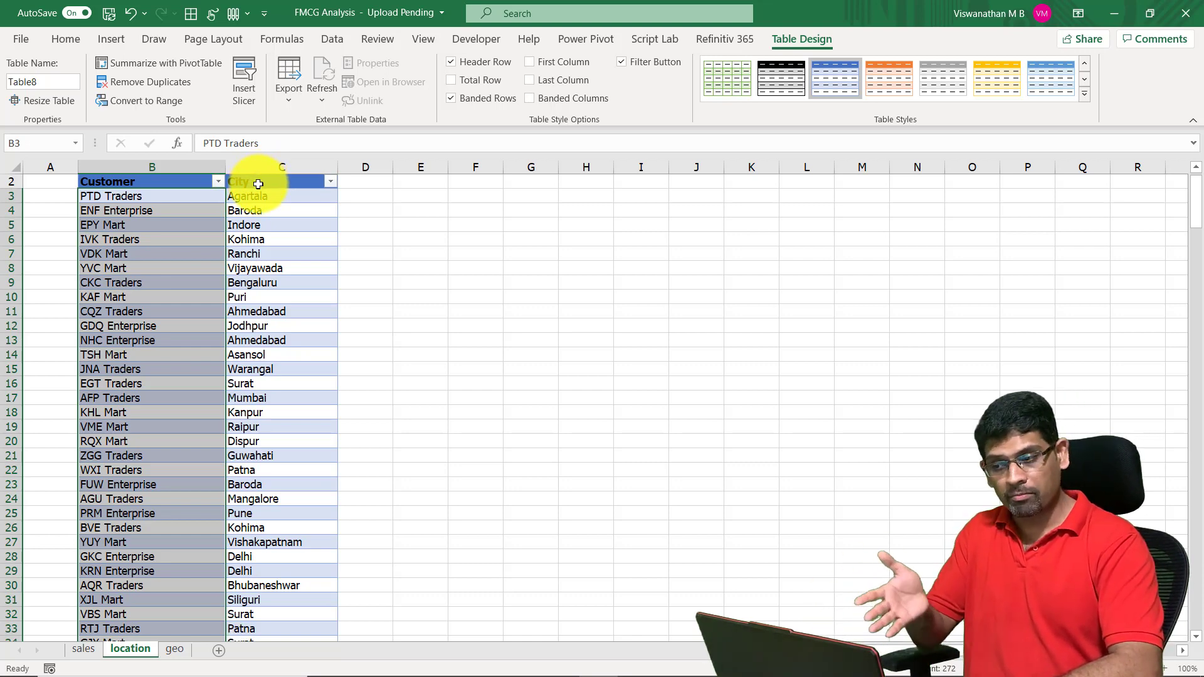
pyautogui.click(76, 647)
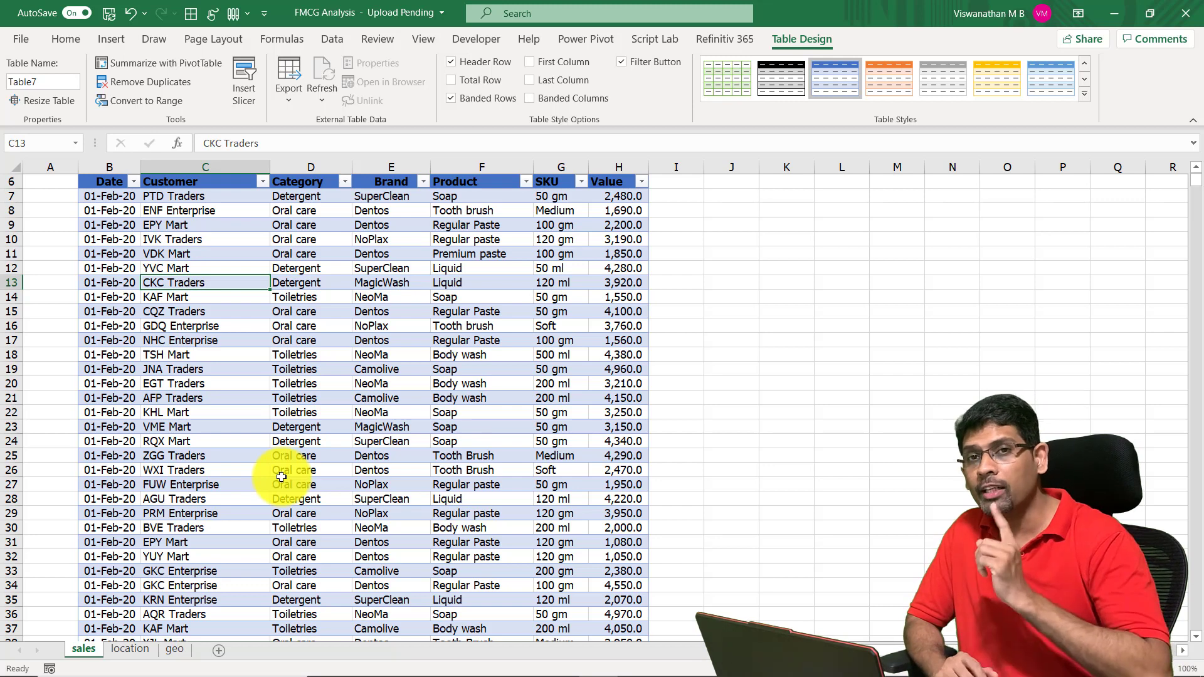
# Create a relationship from the Customer column of Table7 to the primary Customer column of related table Table8.
pyautogui.click(332, 41)
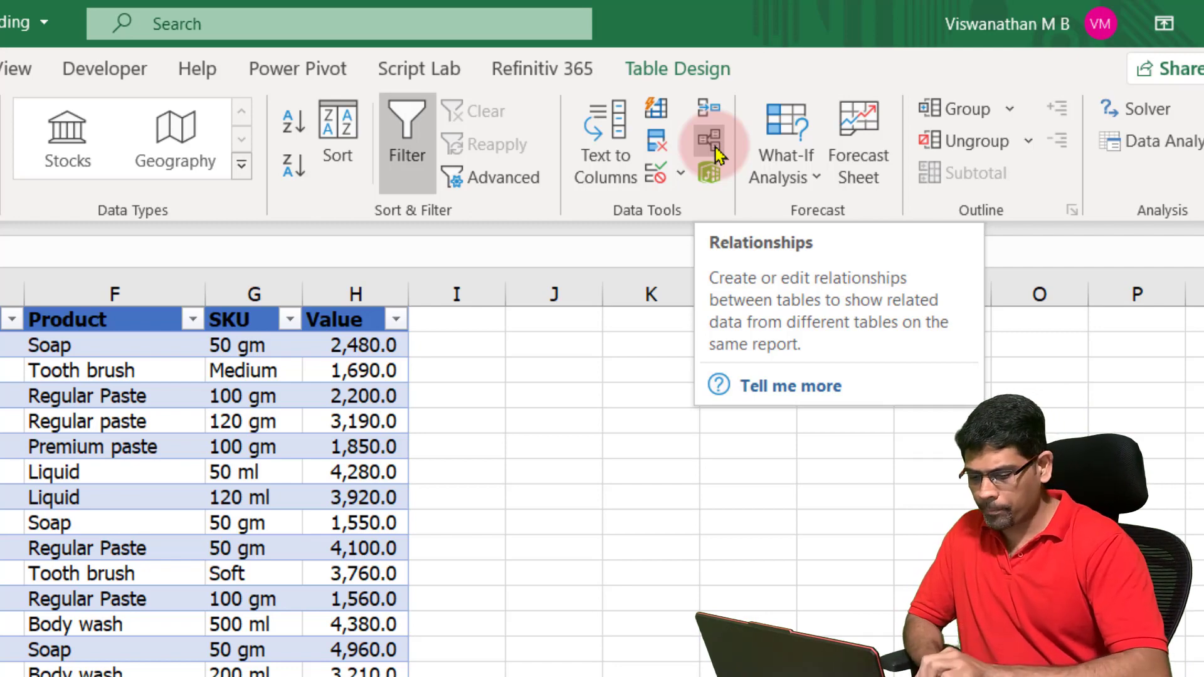
pyautogui.click(715, 147)
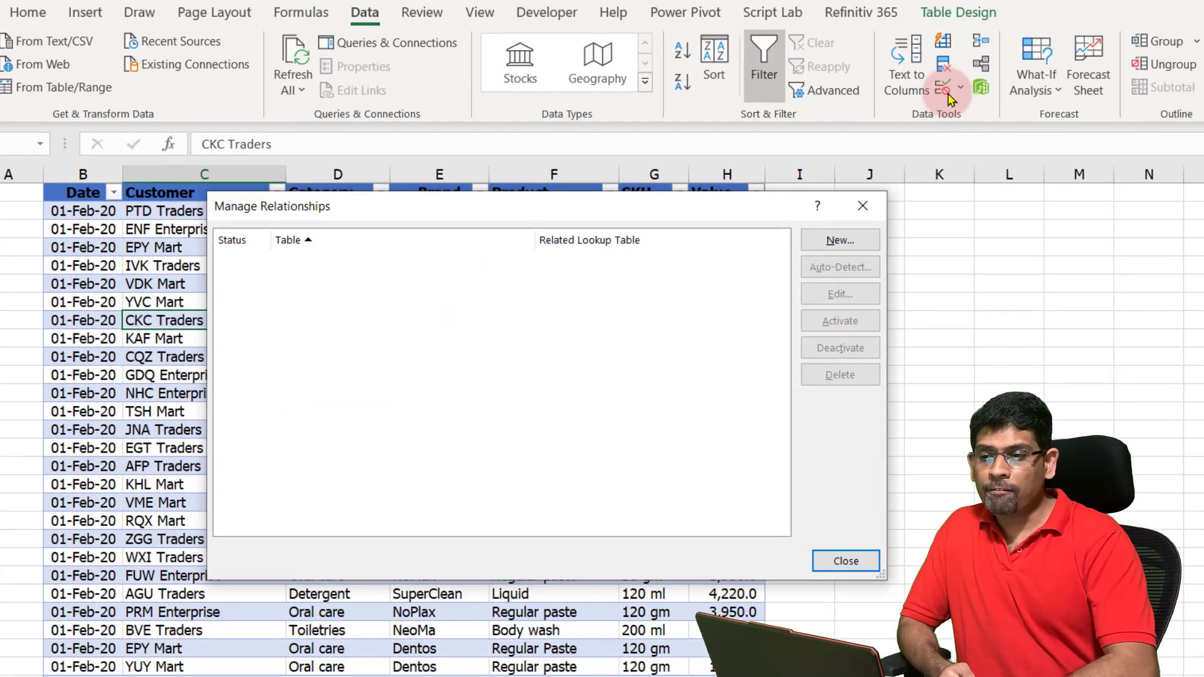
pyautogui.click(708, 219)
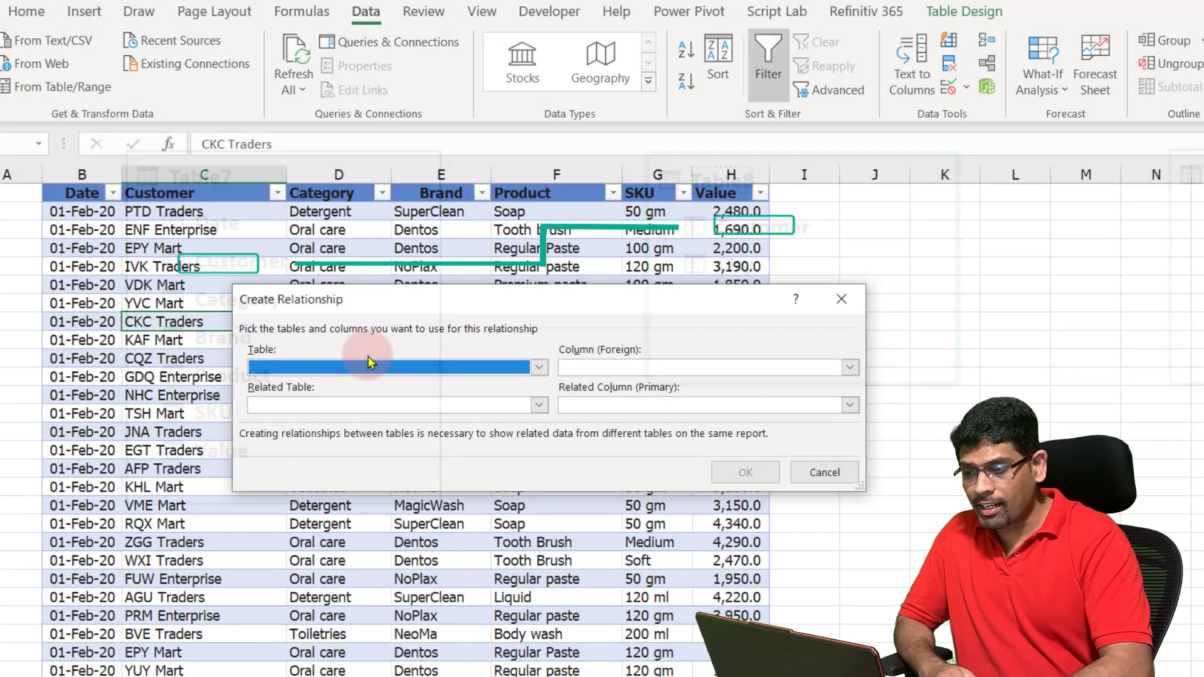
pyautogui.click(361, 368)
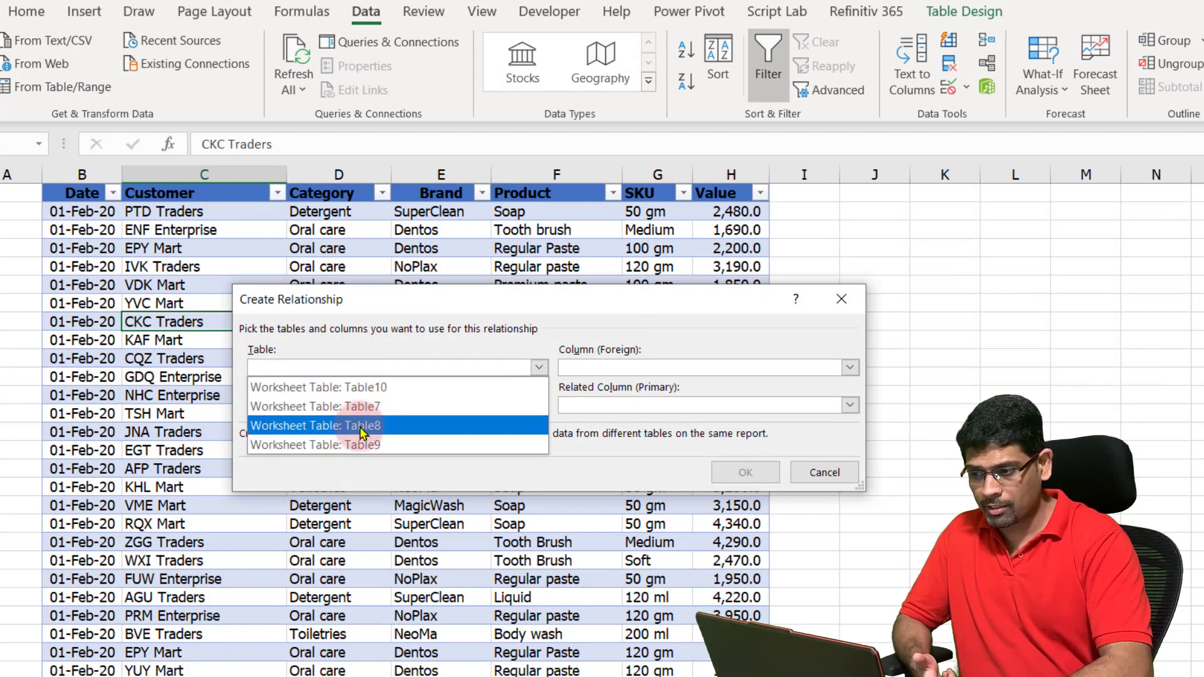
pyautogui.click(361, 406)
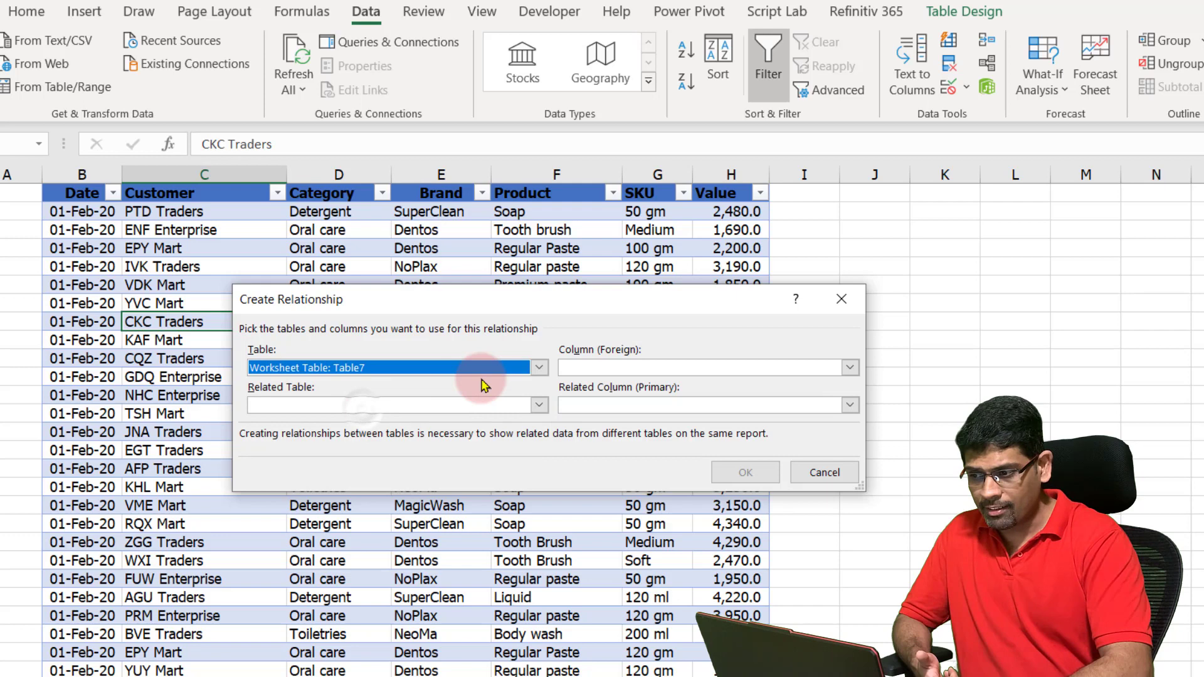
pyautogui.click(635, 367)
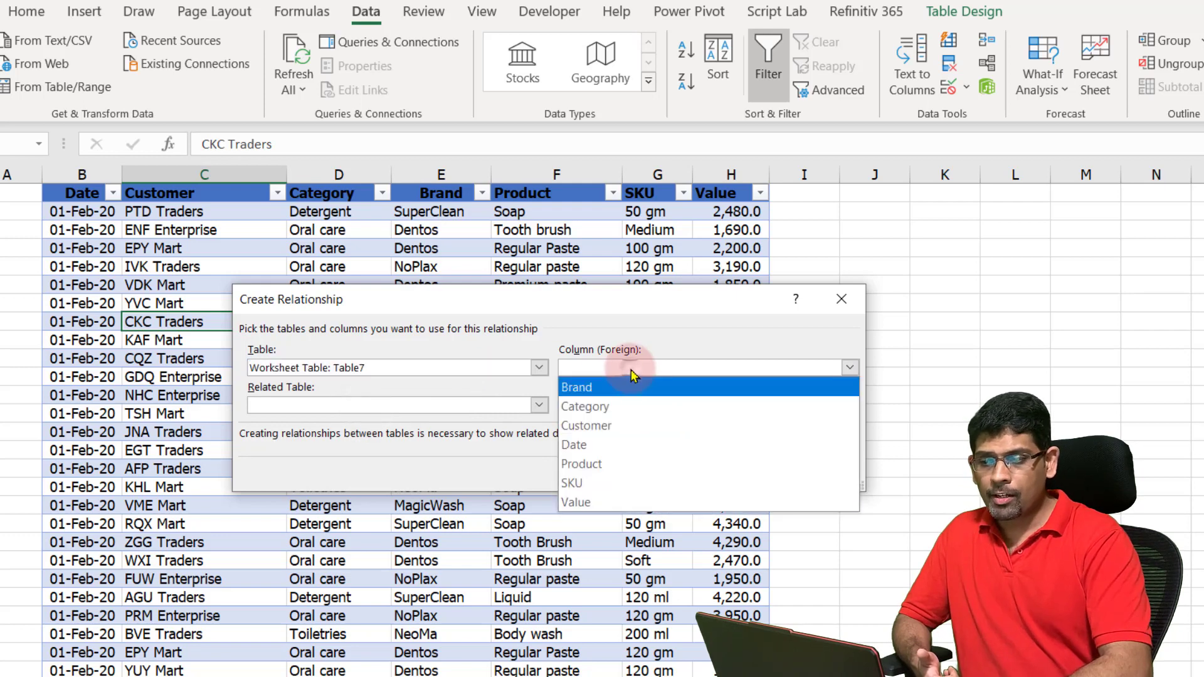
pyautogui.click(618, 425)
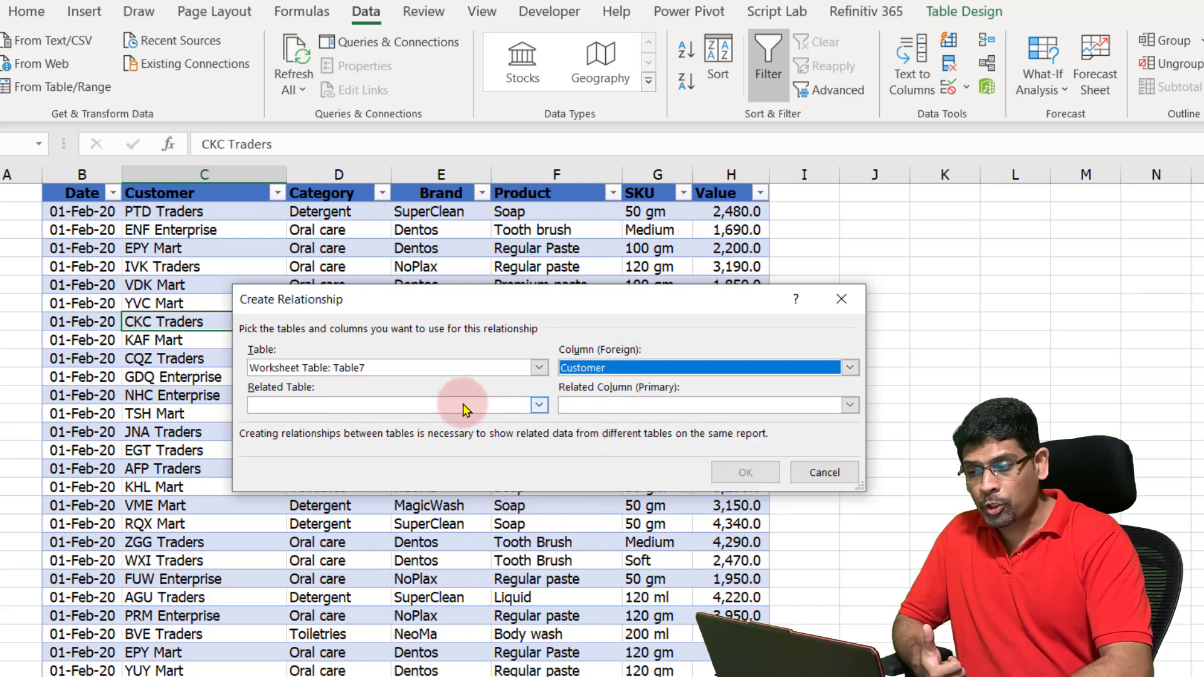
pyautogui.click(538, 405)
pyautogui.click(421, 465)
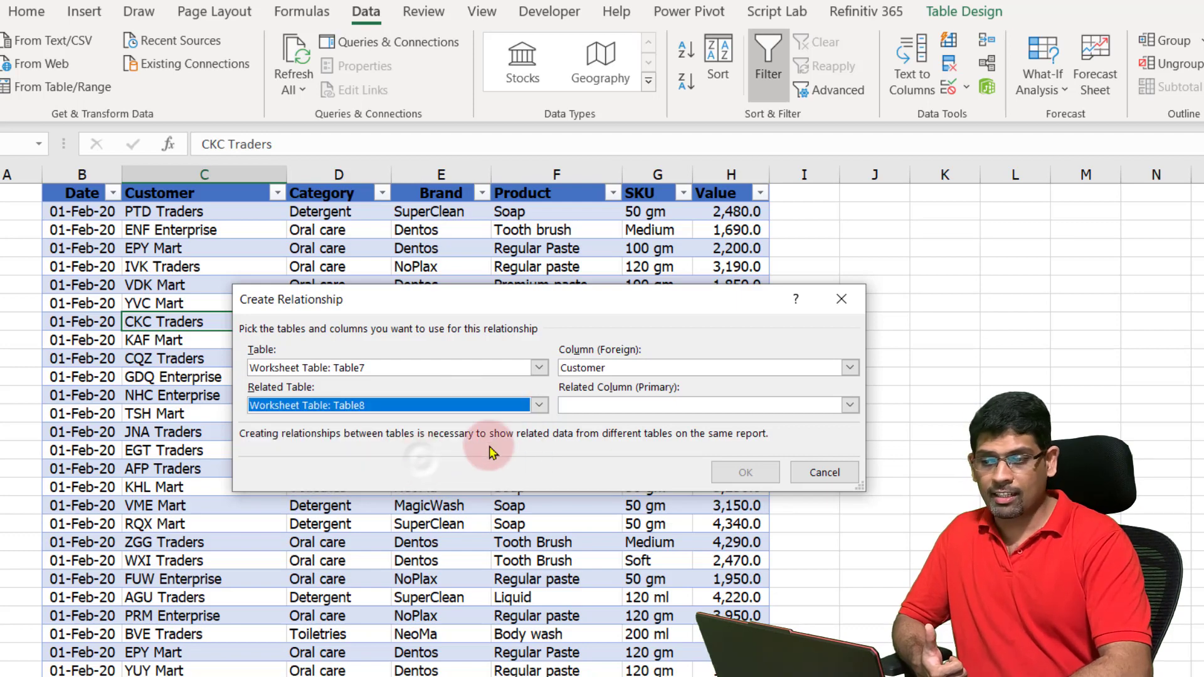
pyautogui.click(596, 409)
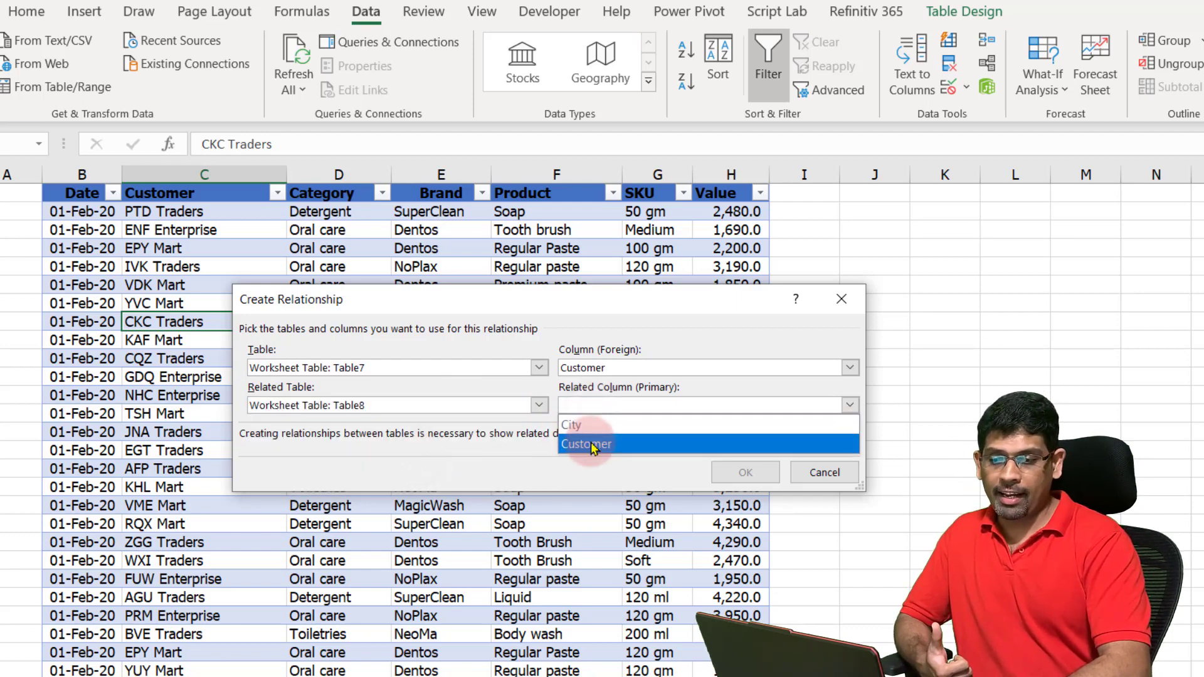
pyautogui.click(591, 444)
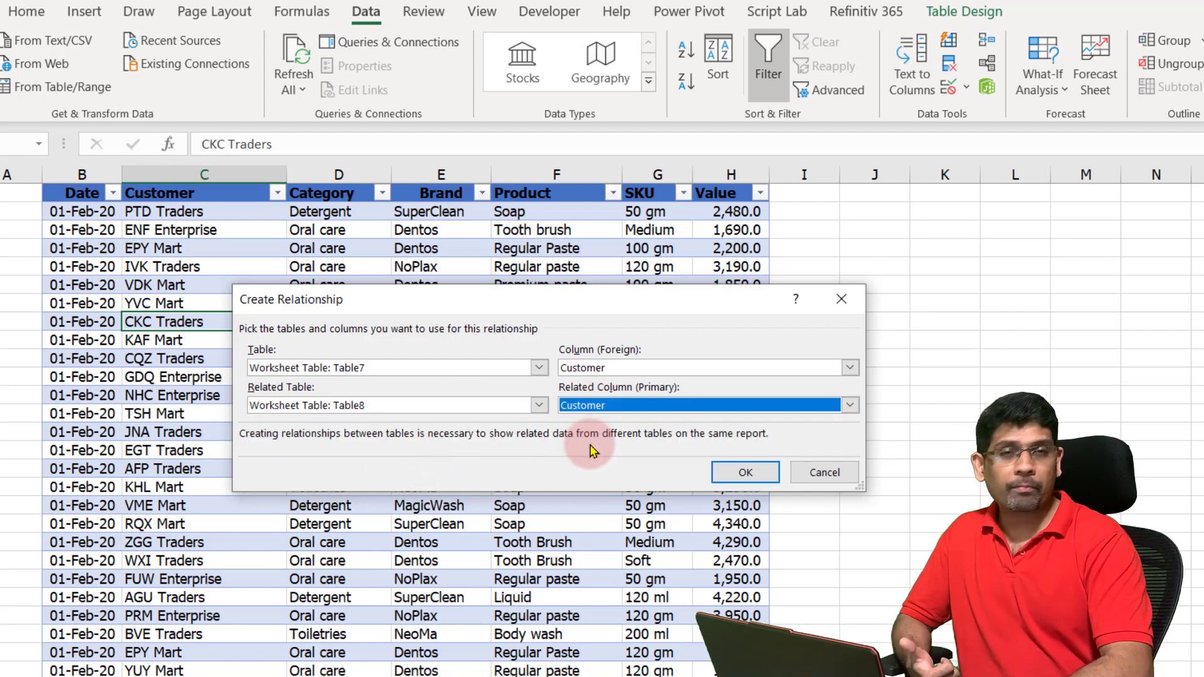
pyautogui.click(747, 475)
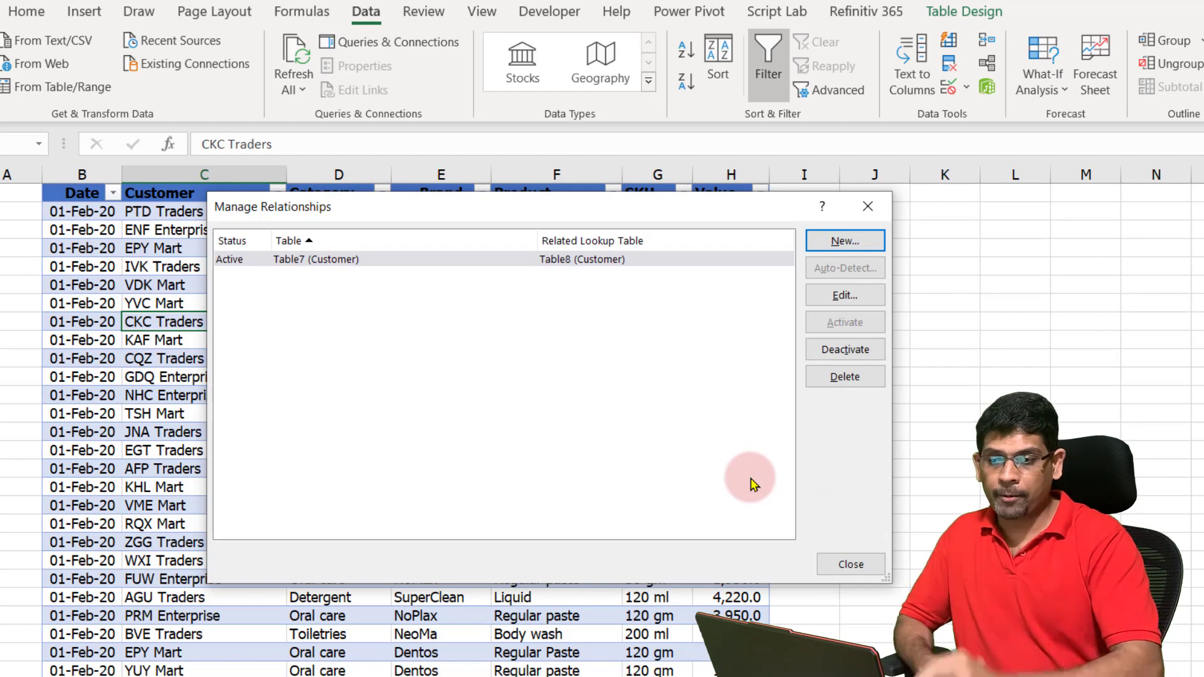
# Add a relationship from the City column of Table8 to the primary City column of related table Table9.
pyautogui.click(847, 242)
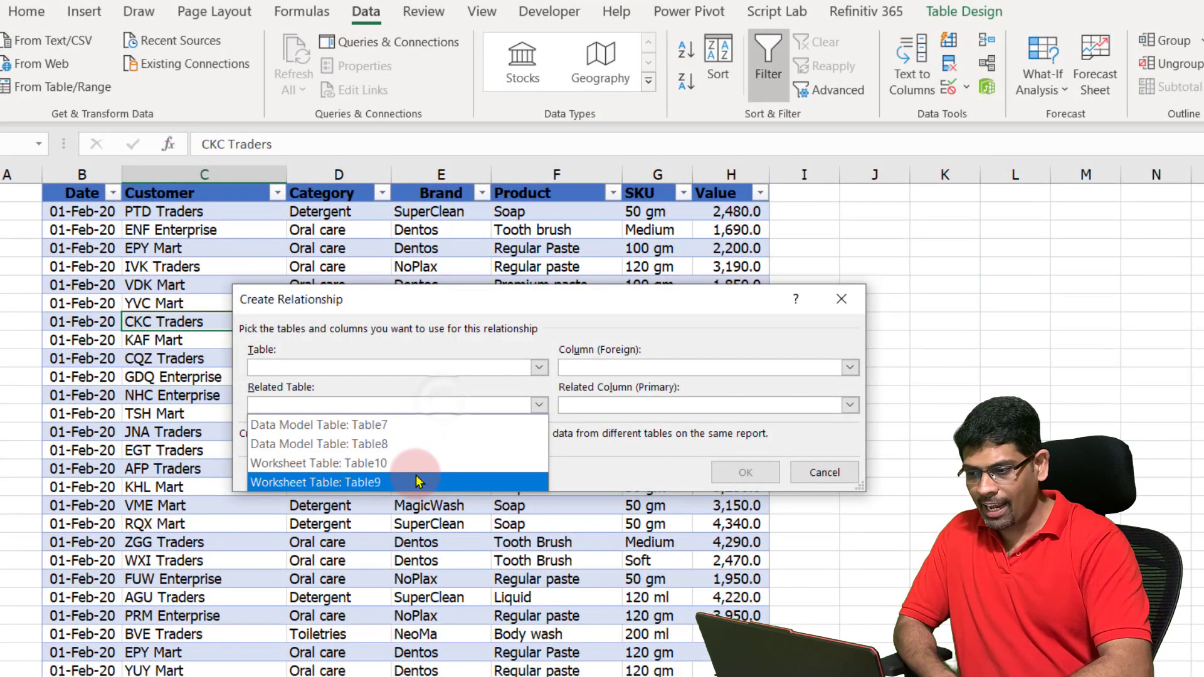
pyautogui.click(416, 478)
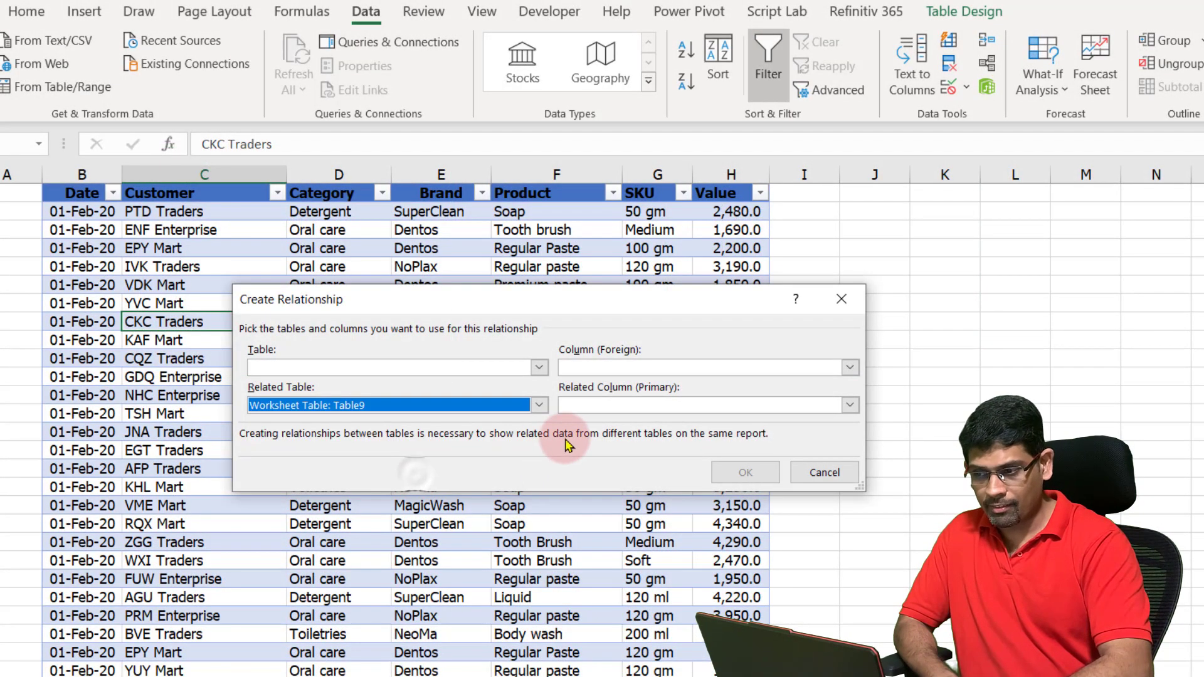
pyautogui.click(591, 404)
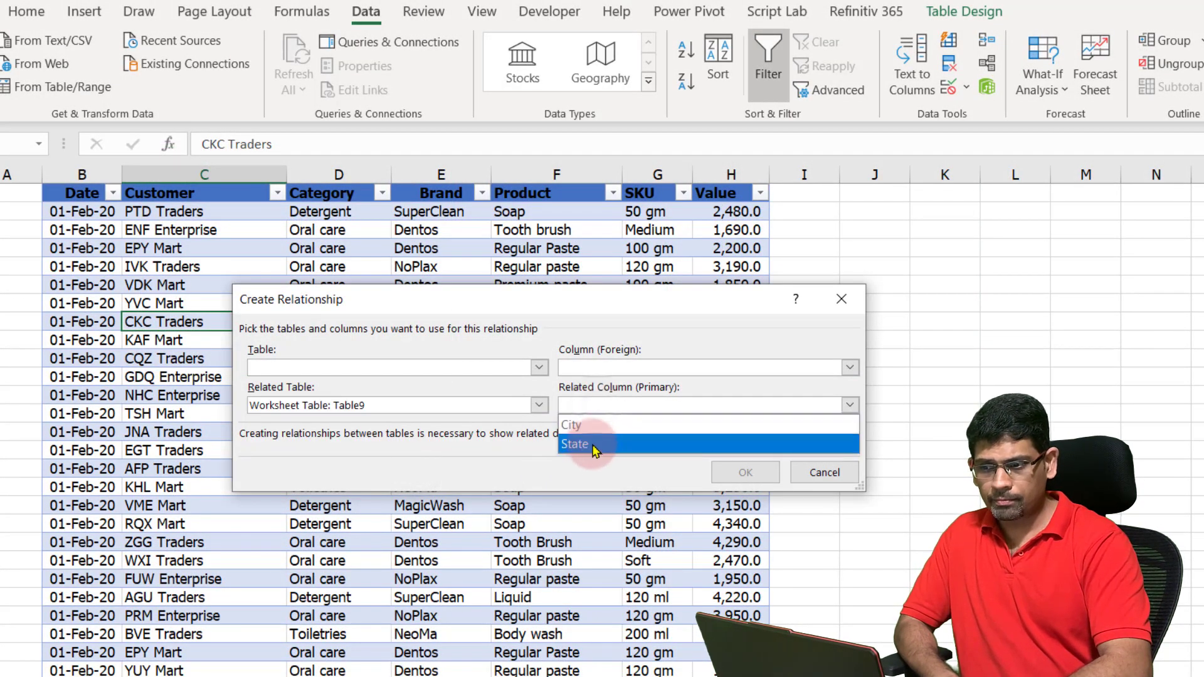
pyautogui.click(593, 425)
pyautogui.click(486, 369)
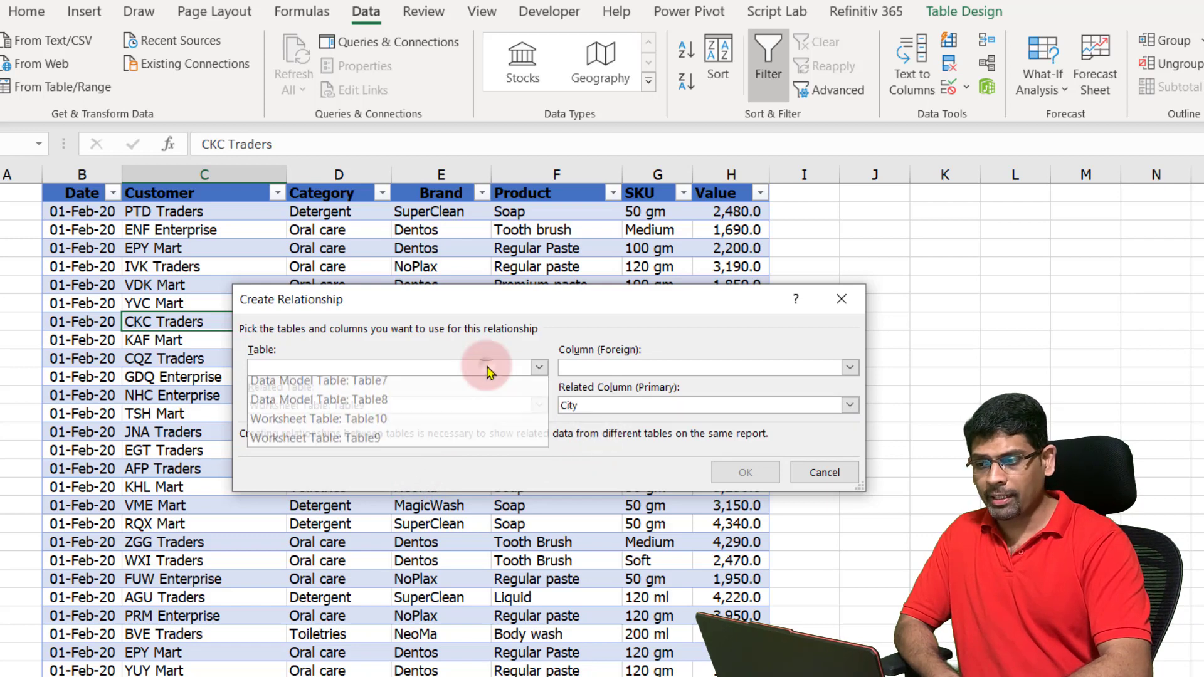
pyautogui.click(458, 408)
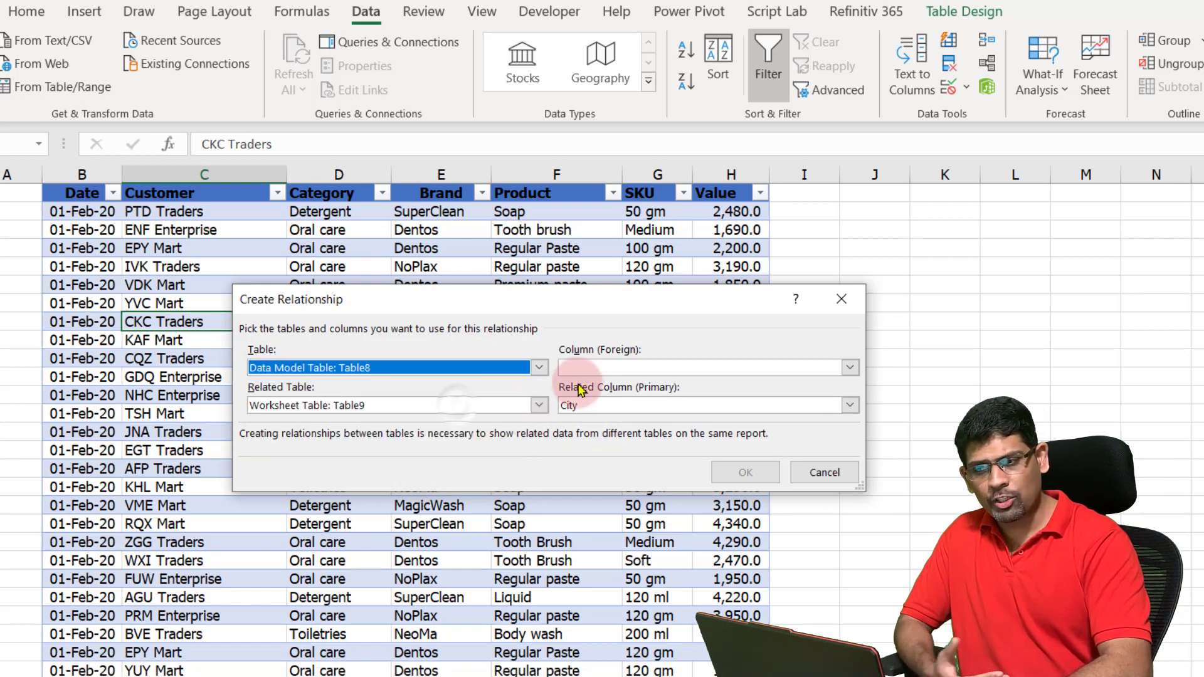
pyautogui.click(593, 368)
pyautogui.click(601, 388)
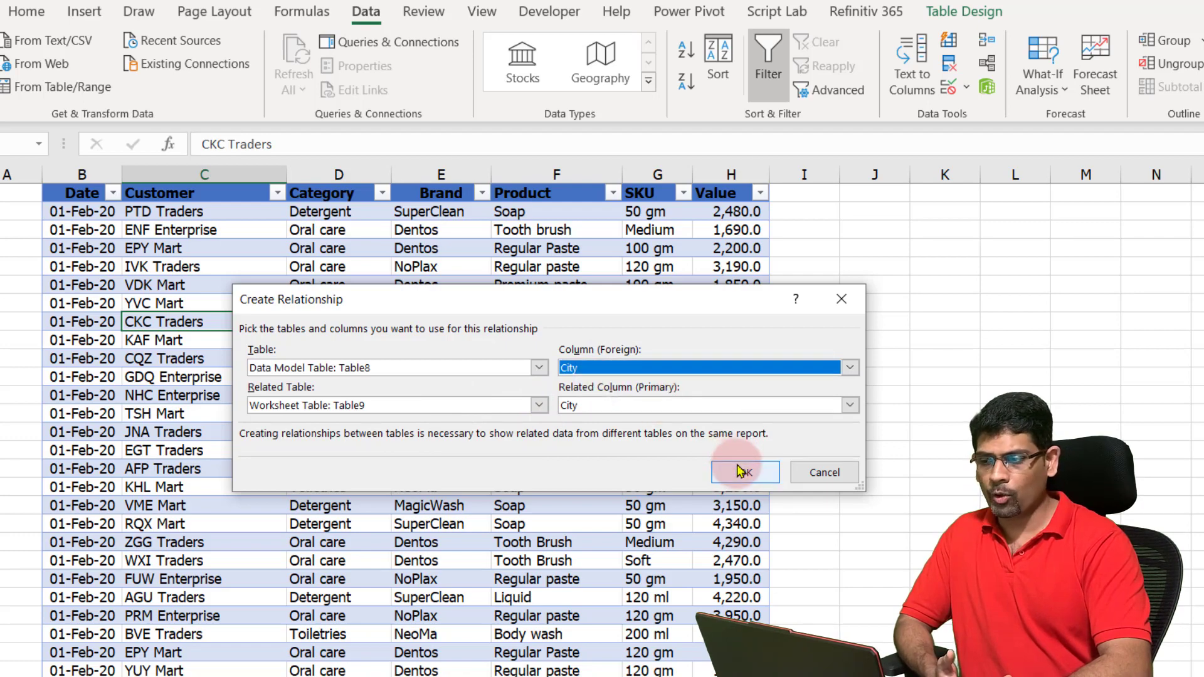
pyautogui.click(740, 469)
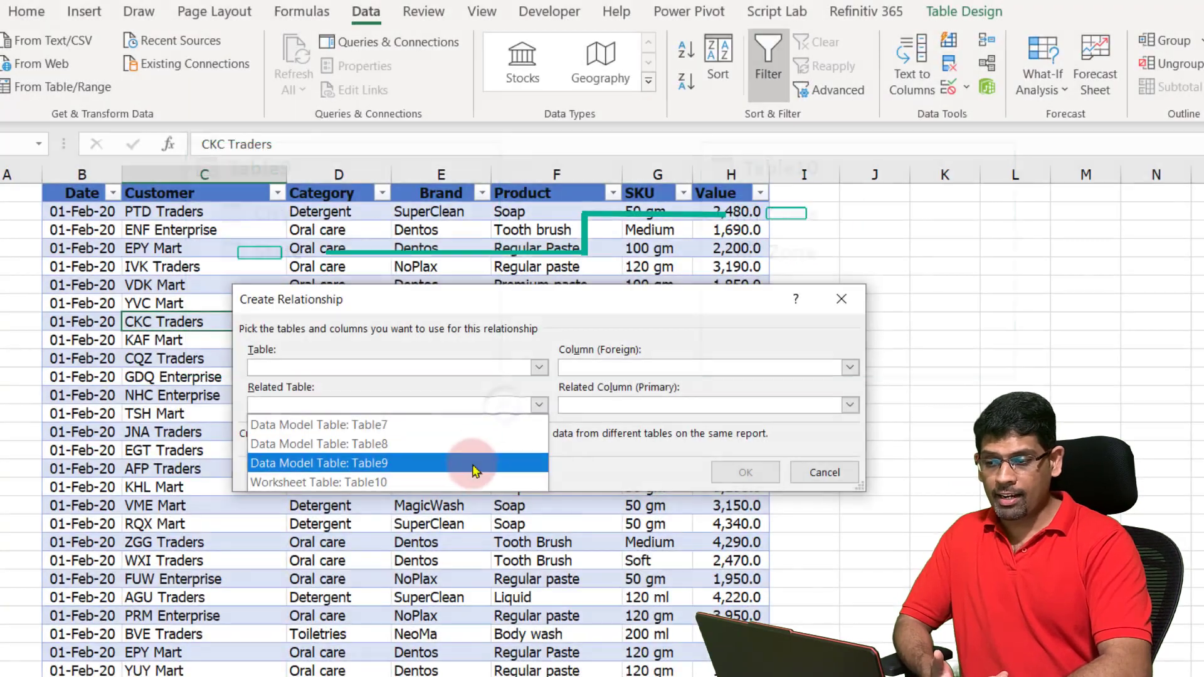
# Add a relationship from the State column of Table9 to the primary State column of related table Table10, and finish managing relationships.
pyautogui.click(468, 484)
pyautogui.click(629, 414)
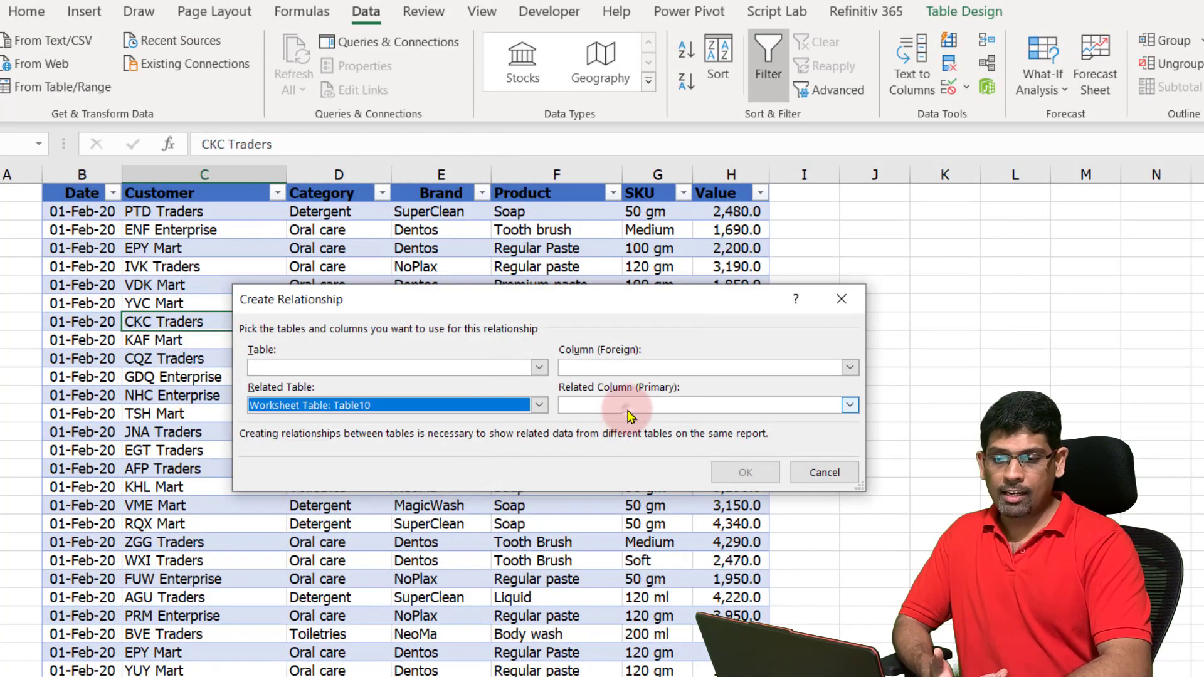
pyautogui.click(618, 424)
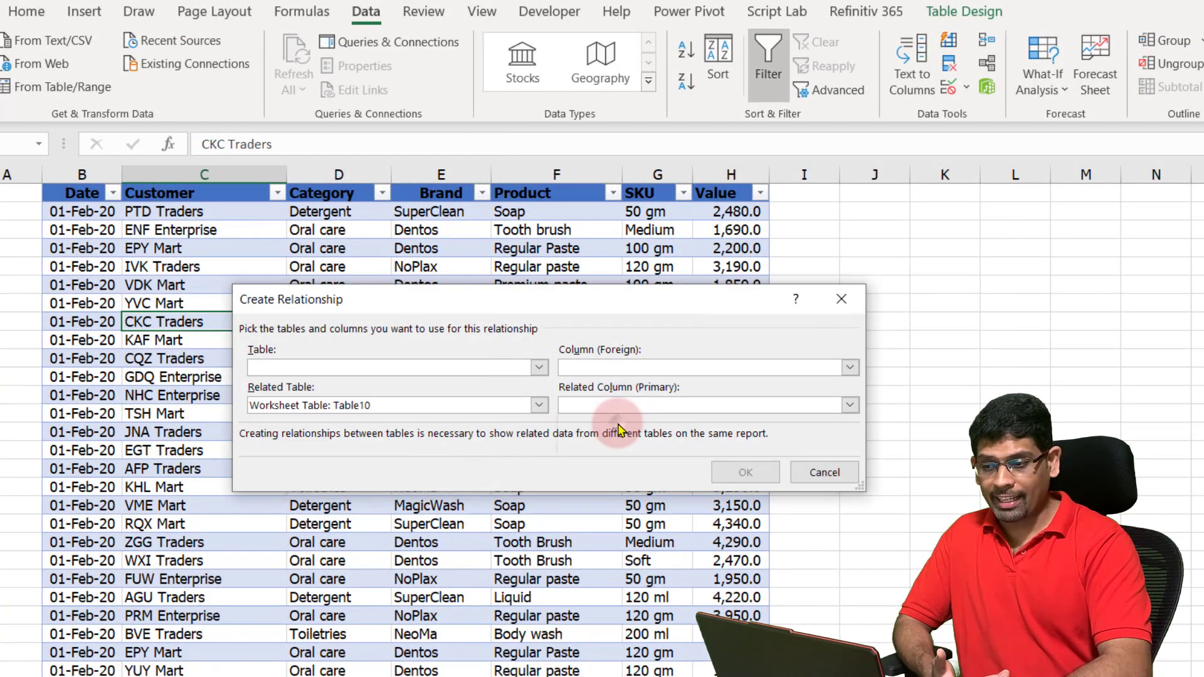
pyautogui.click(476, 367)
pyautogui.click(445, 427)
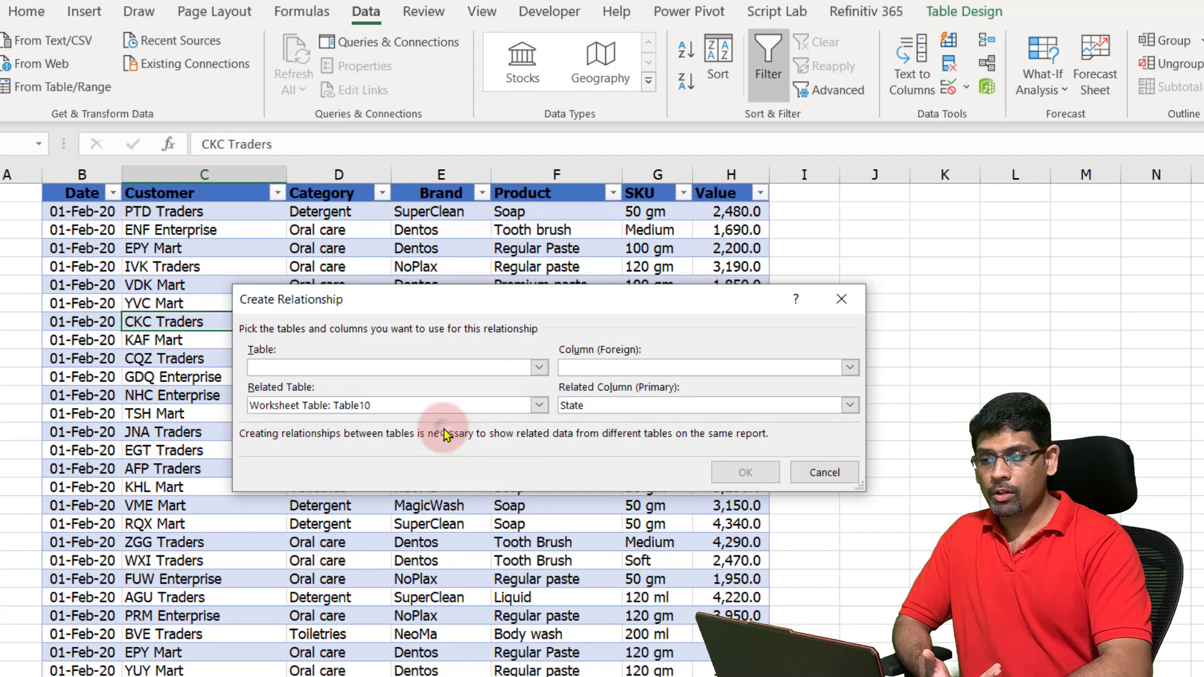
pyautogui.click(625, 374)
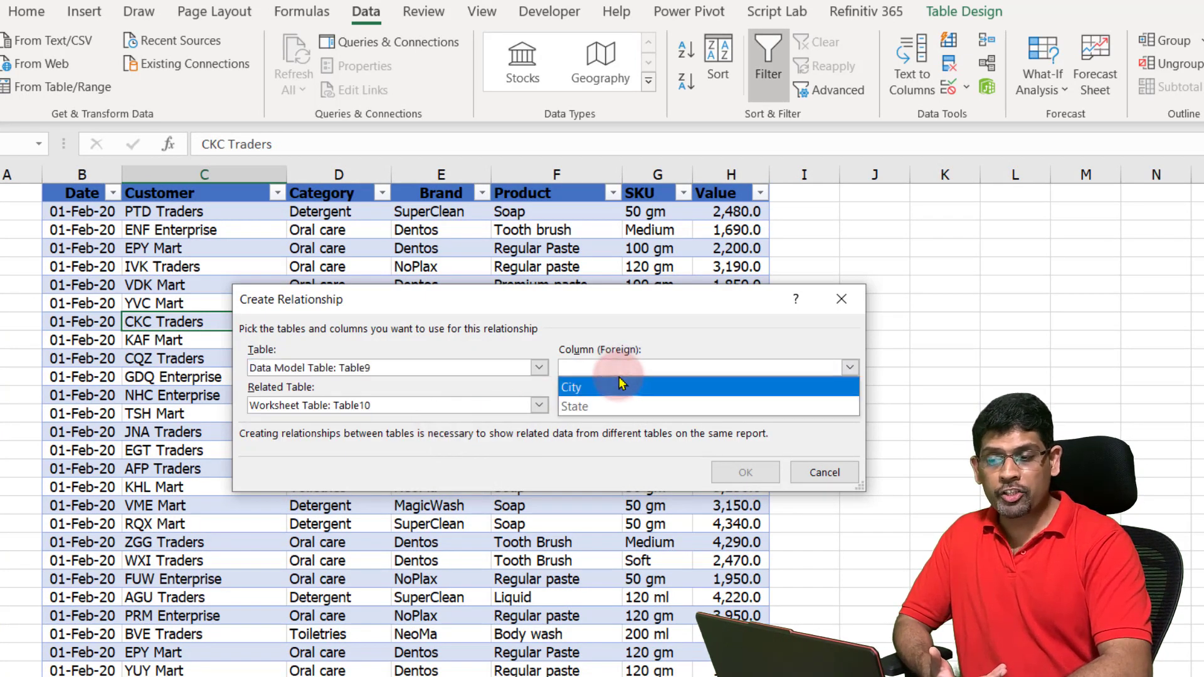
pyautogui.click(605, 406)
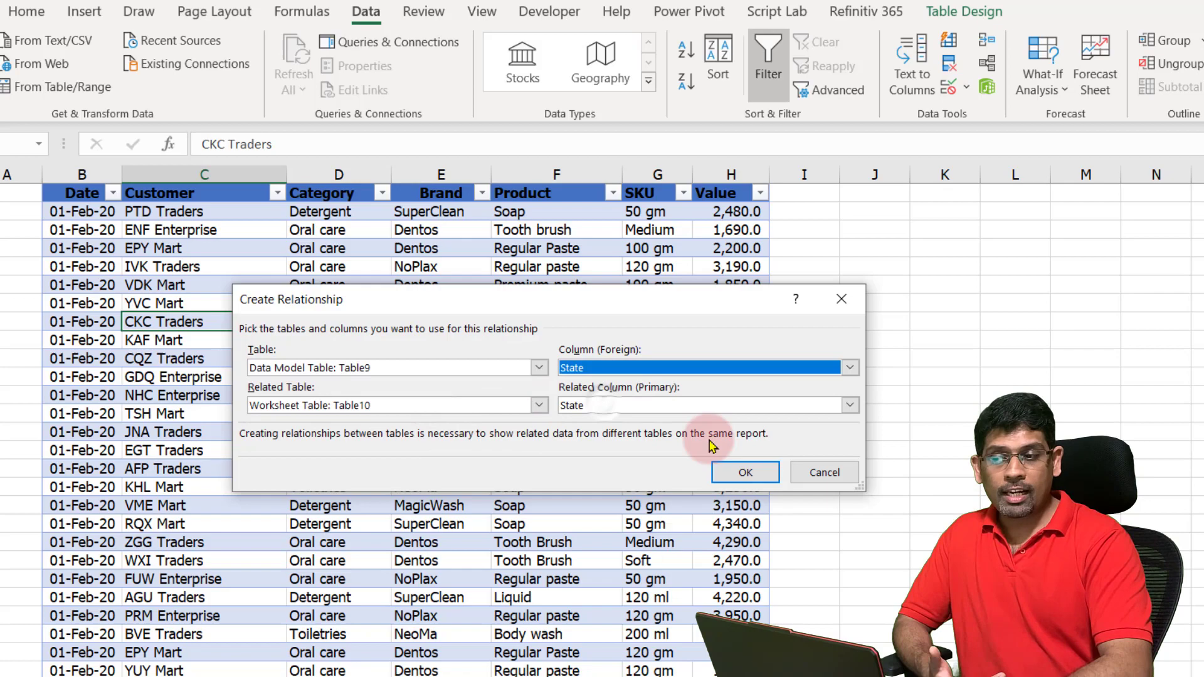
pyautogui.click(744, 473)
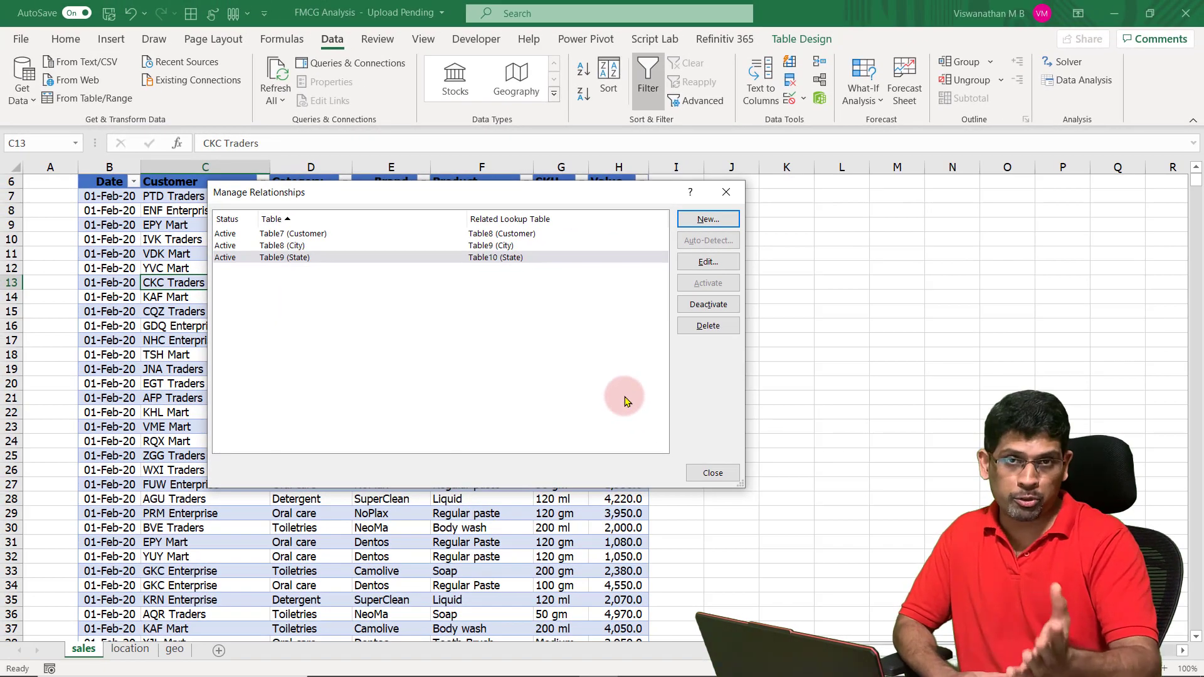
pyautogui.click(712, 472)
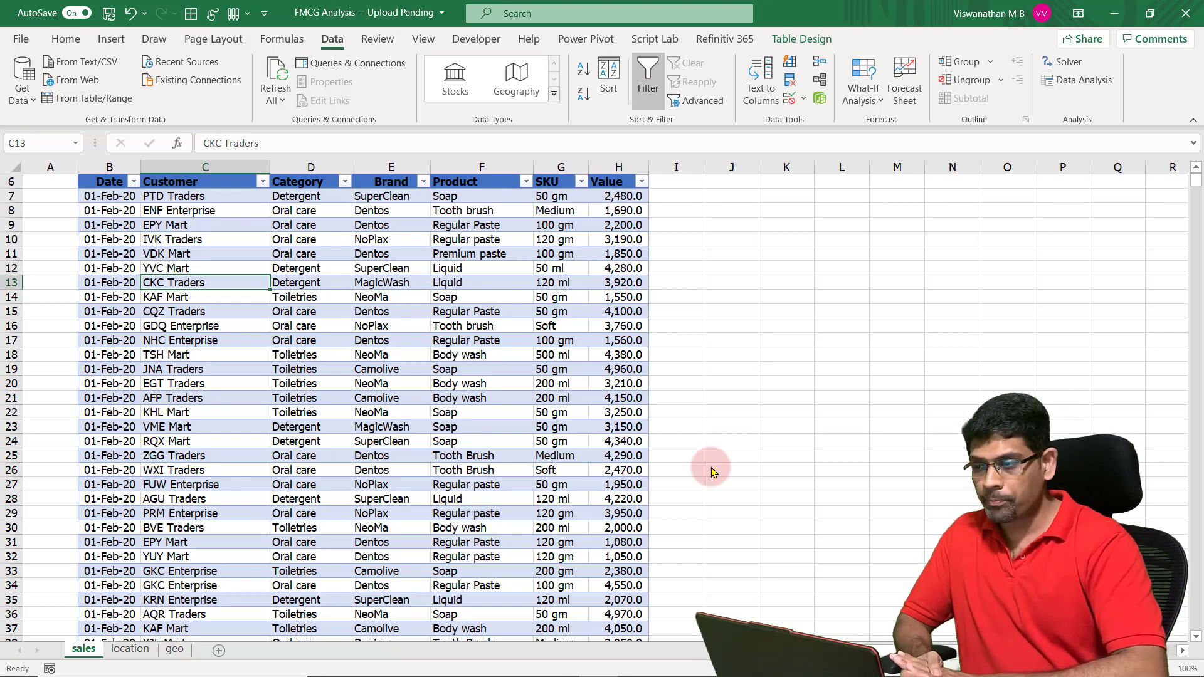
# Insert a PivotChart based on Table7 in a new worksheet, adding the data to the Data Model.
pyautogui.click(111, 39)
pyautogui.click(686, 105)
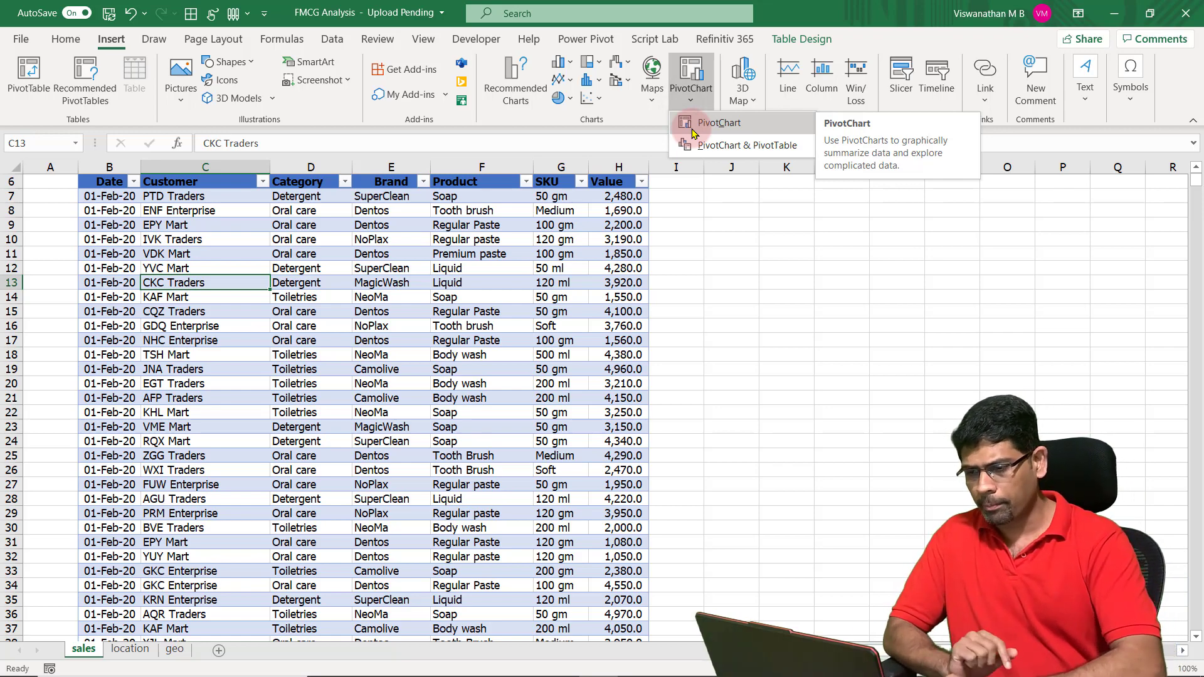
pyautogui.click(693, 128)
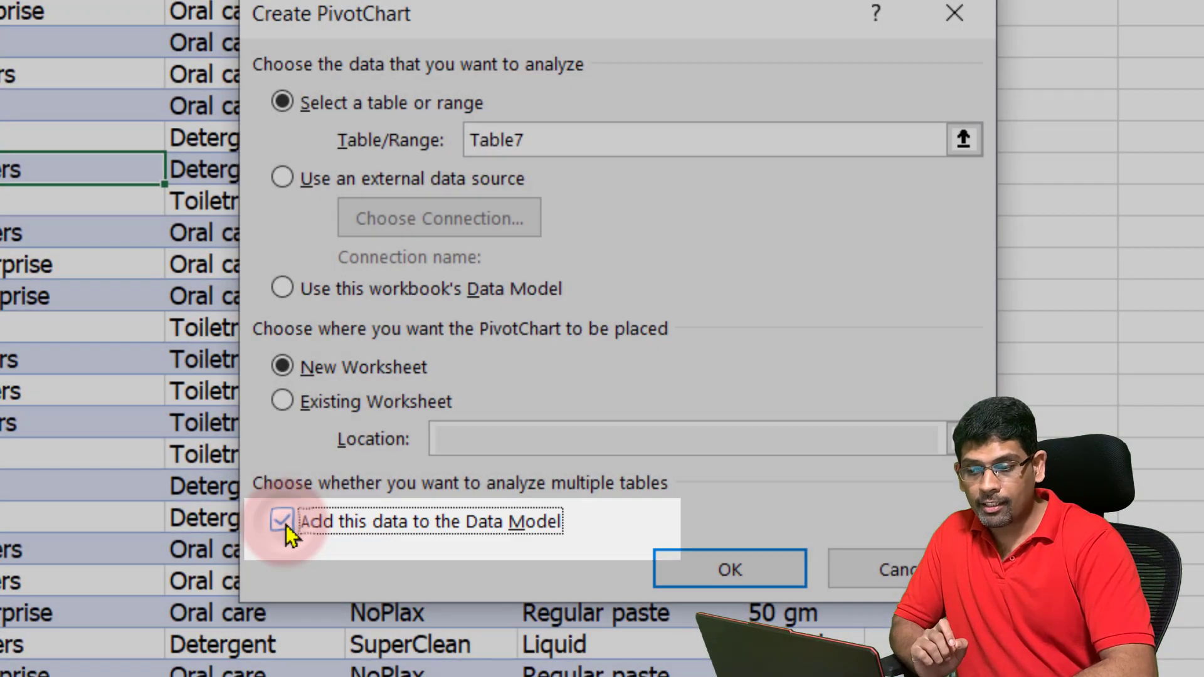
pyautogui.click(282, 520)
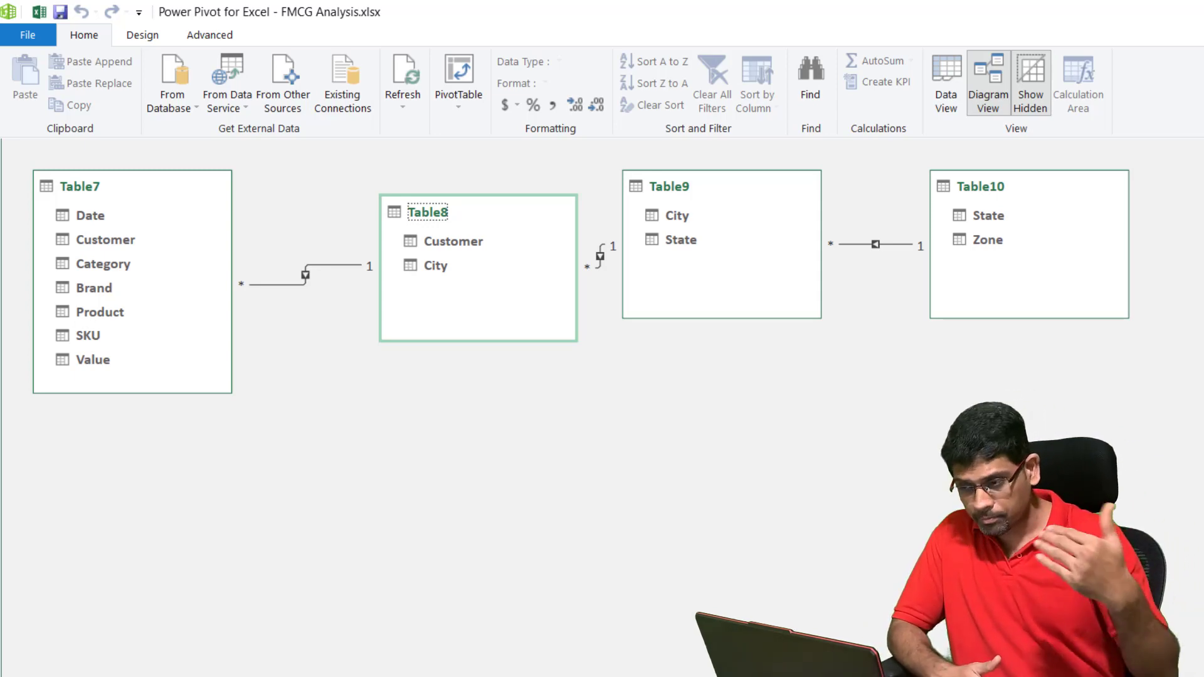
pyautogui.click(343, 485)
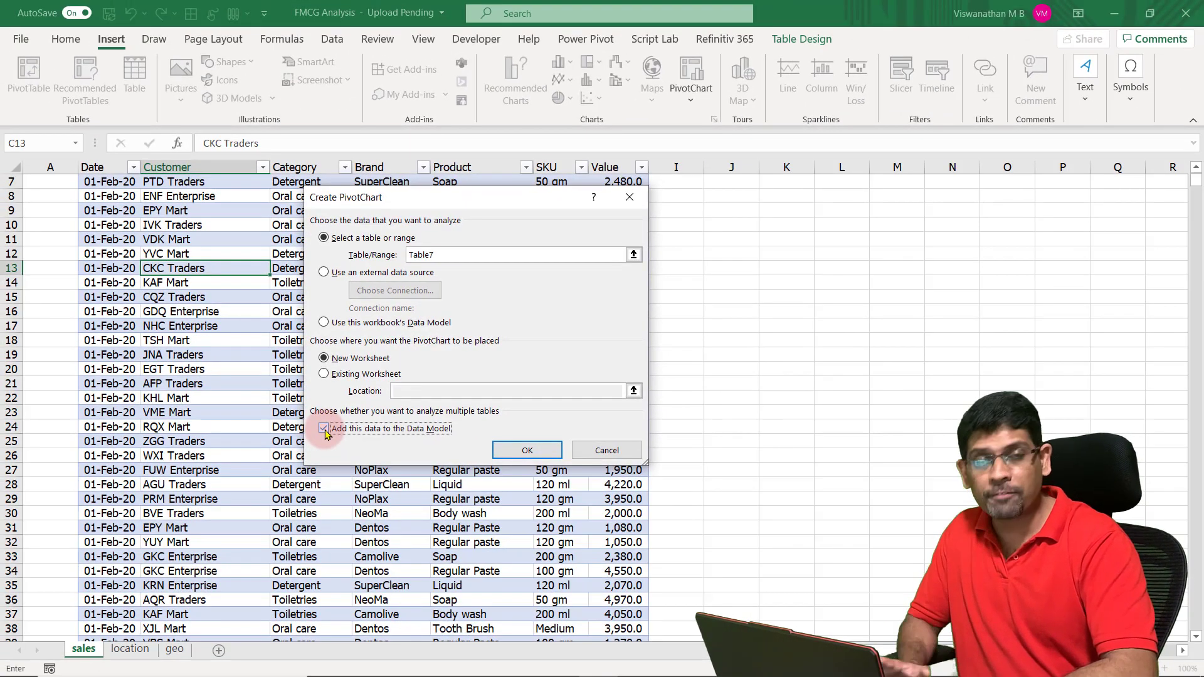
pyautogui.click(525, 450)
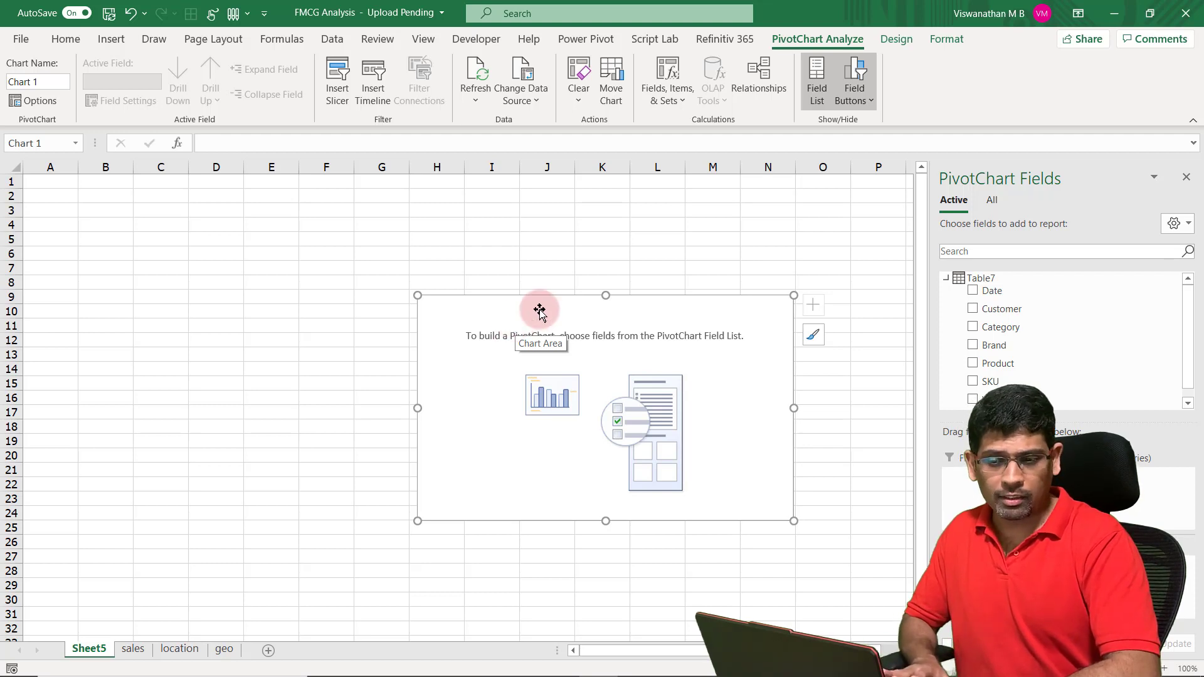
# Hide the new sheet's gridlines and move the empty PivotChart so it spans about columns C to J.
pyautogui.click(682, 234)
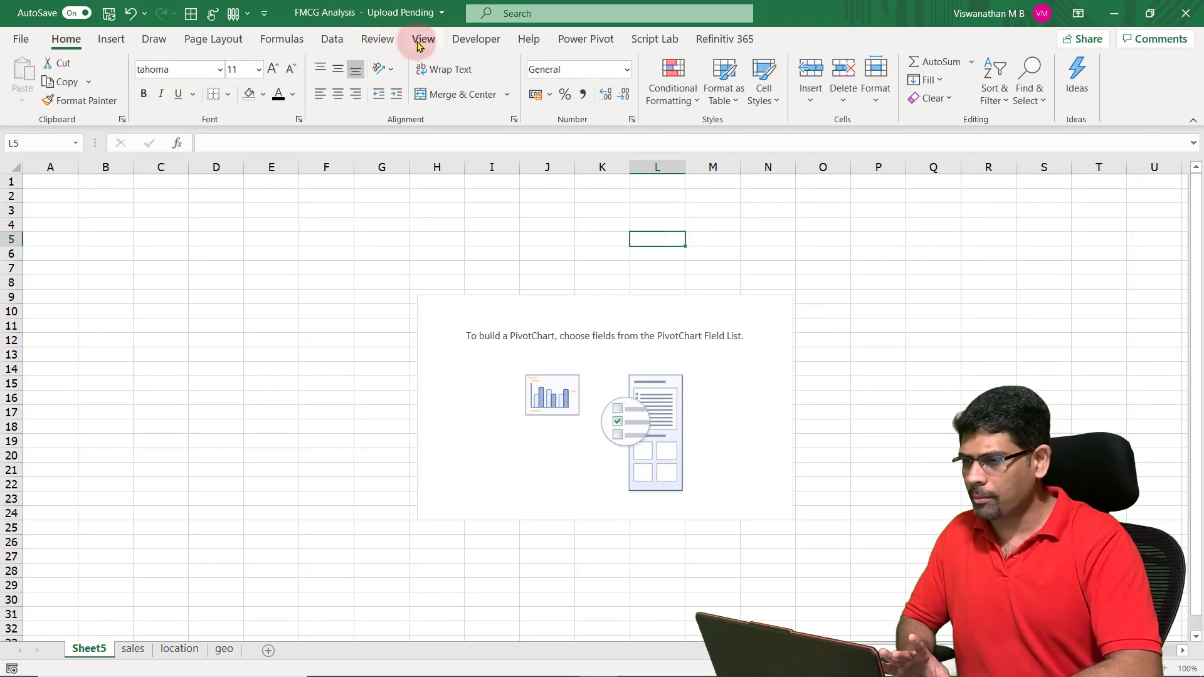
pyautogui.click(422, 42)
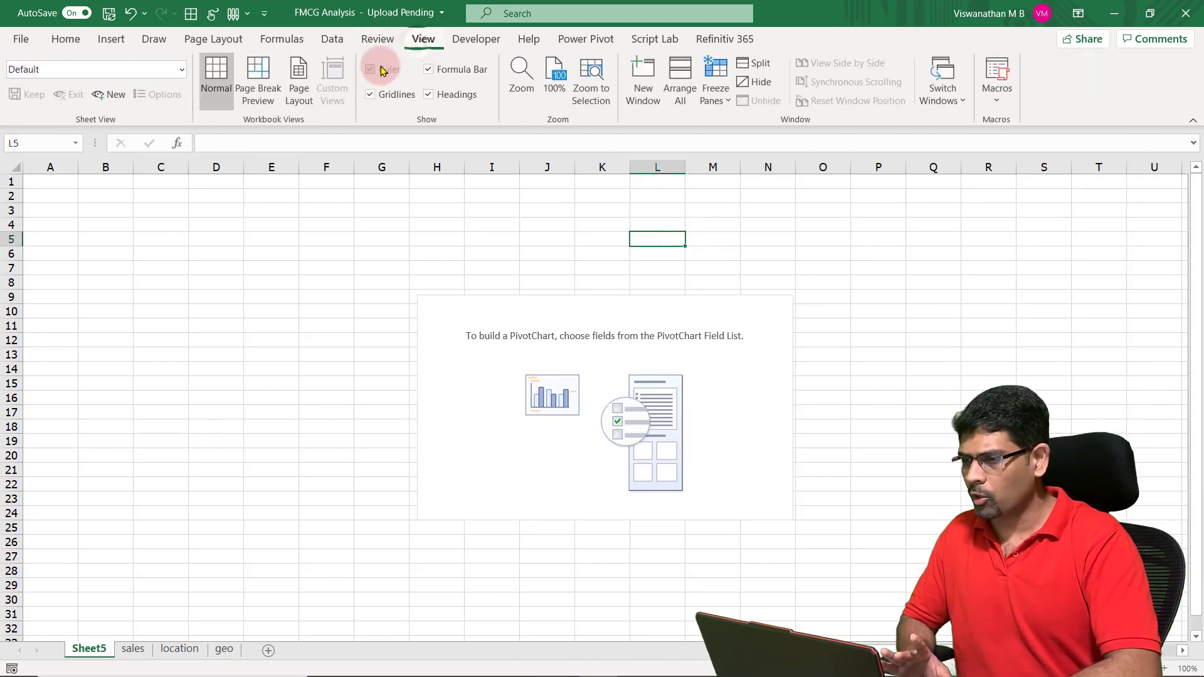
pyautogui.click(390, 99)
pyautogui.click(490, 301)
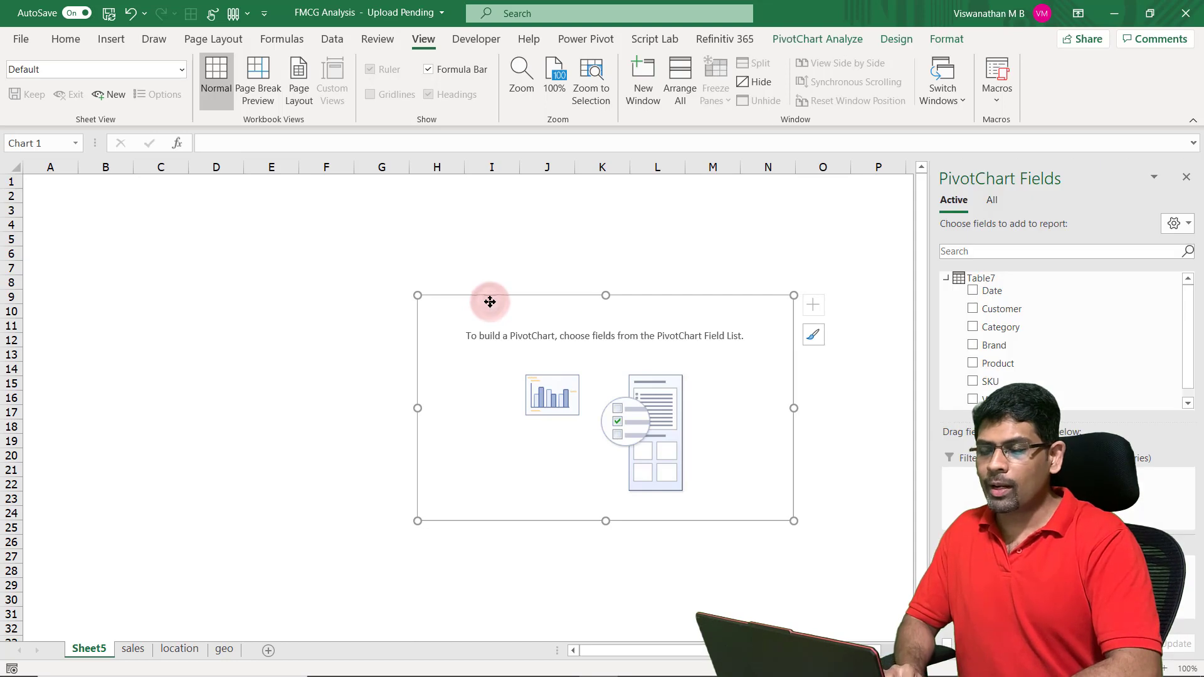
pyautogui.moveTo(490, 301); pyautogui.dragTo(249, 285)
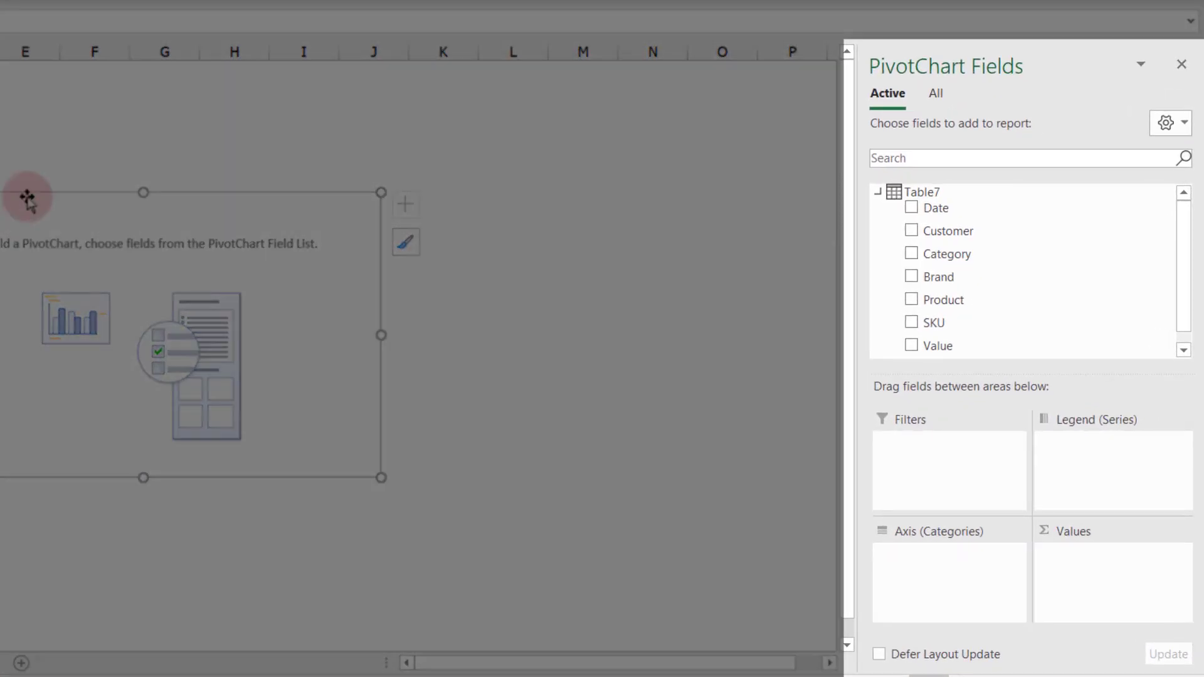
# Plot the sum of Table7's Value field by Table9's State field in the PivotChart, with State as the axis categories.
pyautogui.click(879, 193)
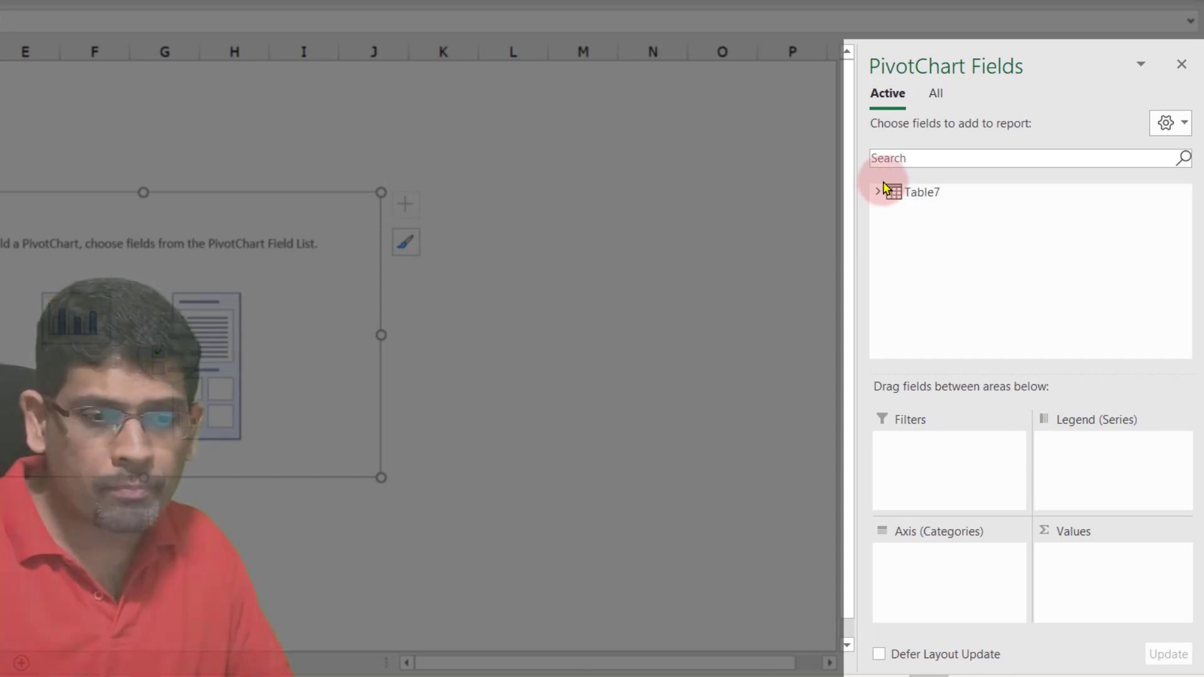
pyautogui.click(936, 95)
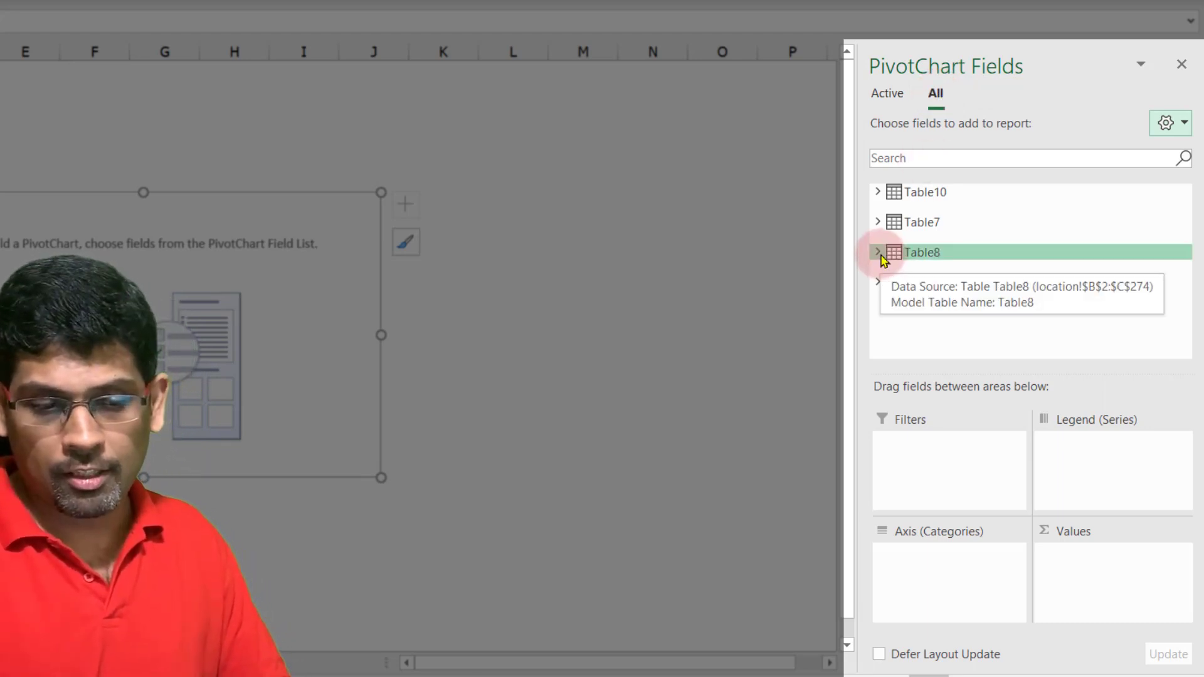
pyautogui.click(878, 285)
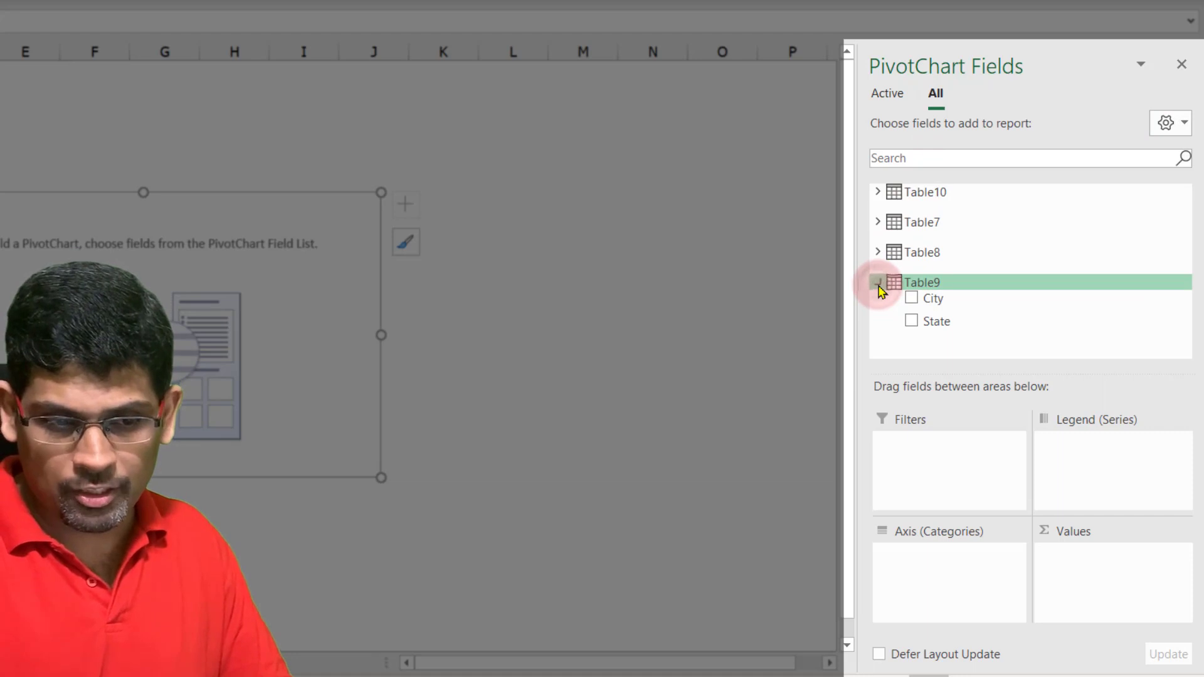
pyautogui.click(936, 322)
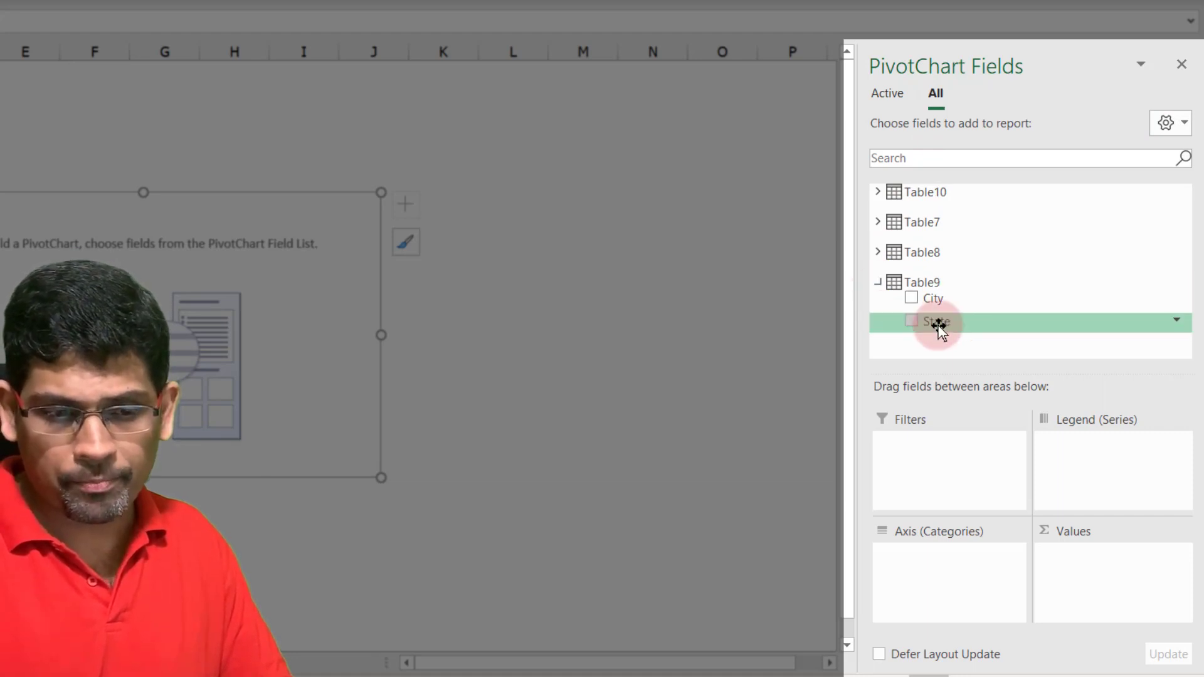
pyautogui.moveTo(939, 327); pyautogui.dragTo(898, 593)
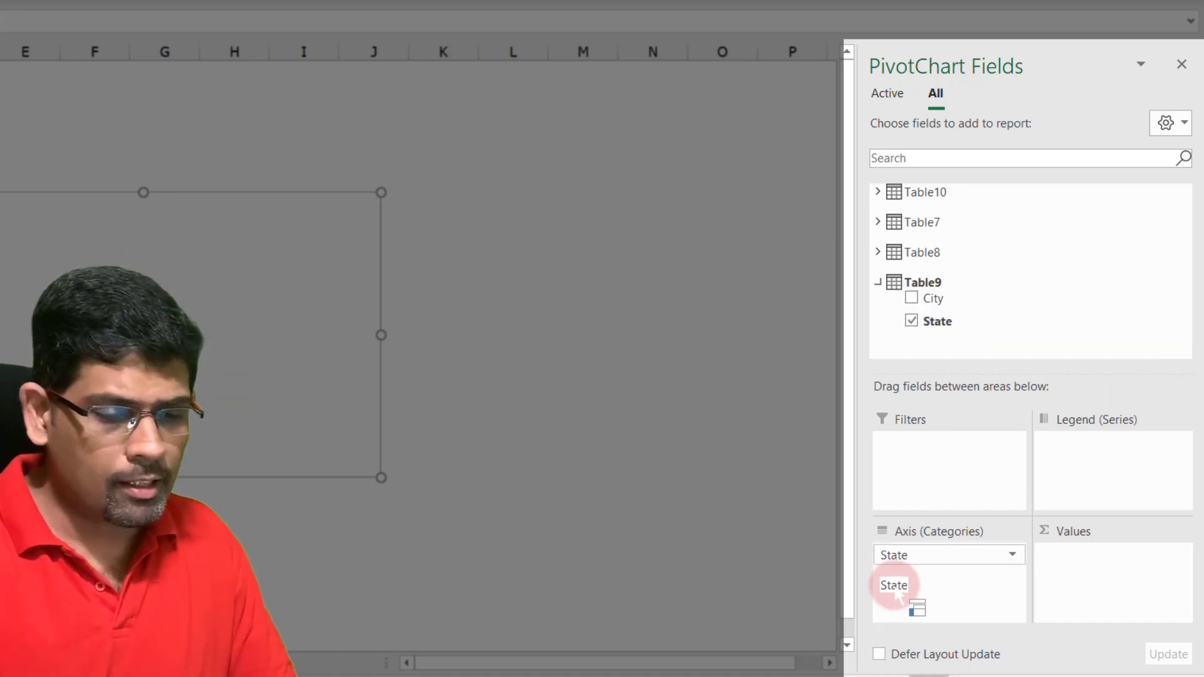
pyautogui.click(879, 222)
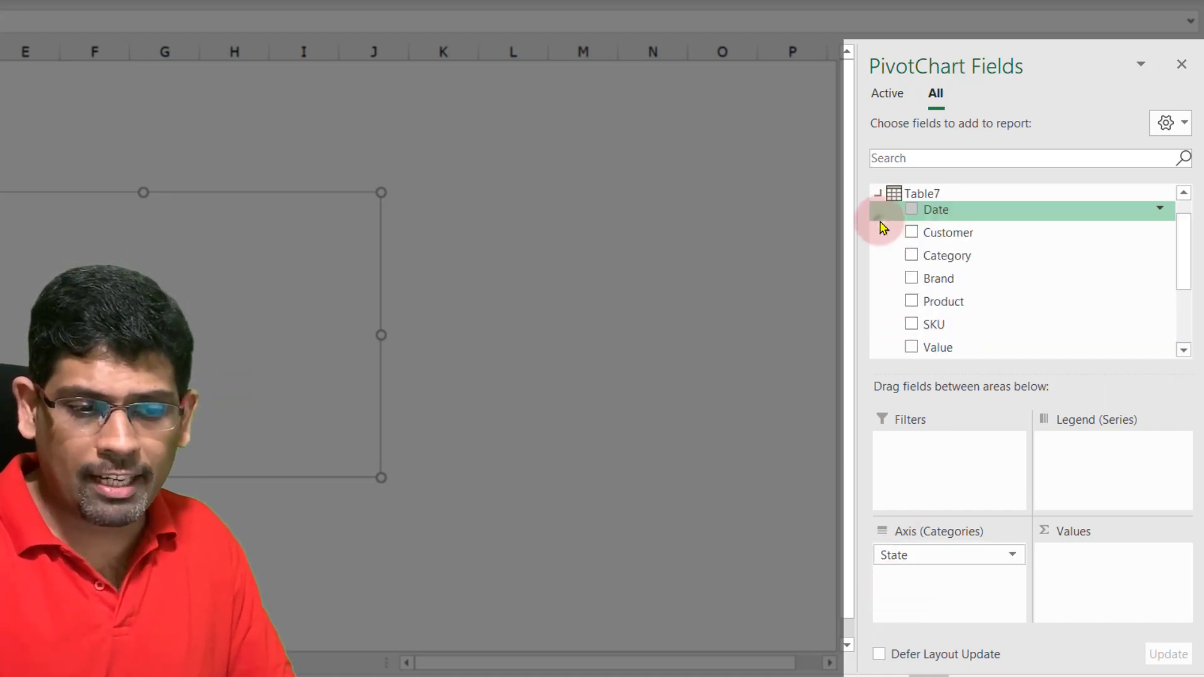
pyautogui.moveTo(934, 345); pyautogui.dragTo(1088, 582)
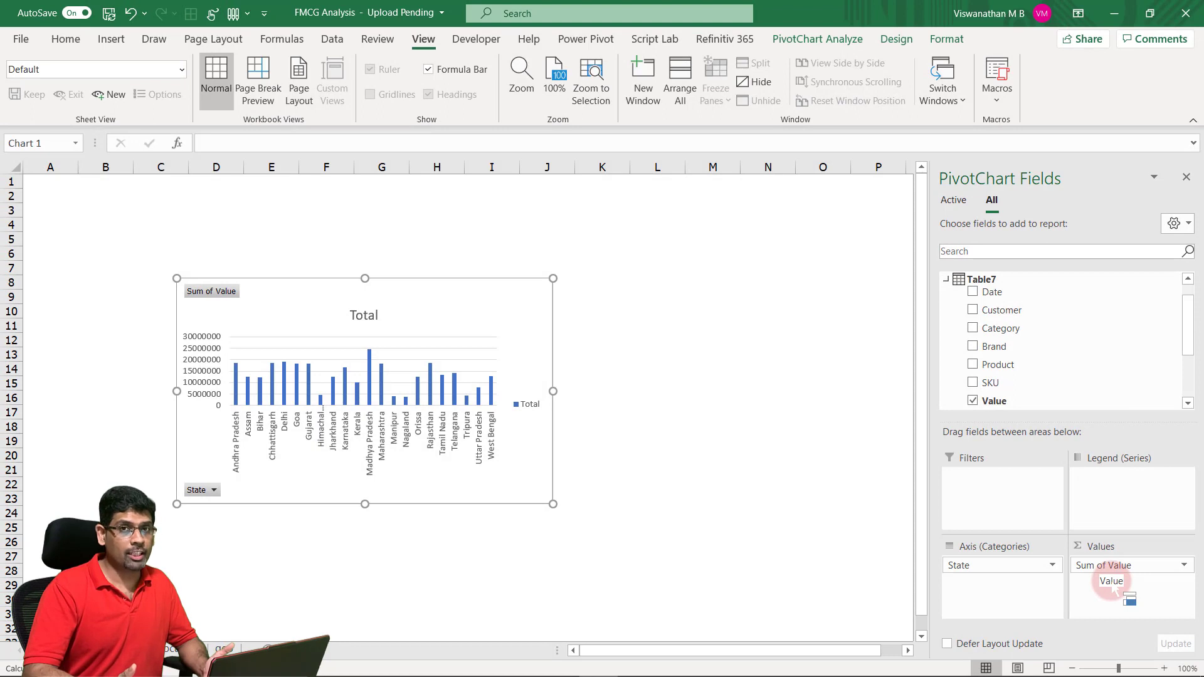
# Delete the legend and the title from the state sales chart.
pyautogui.click(524, 409)
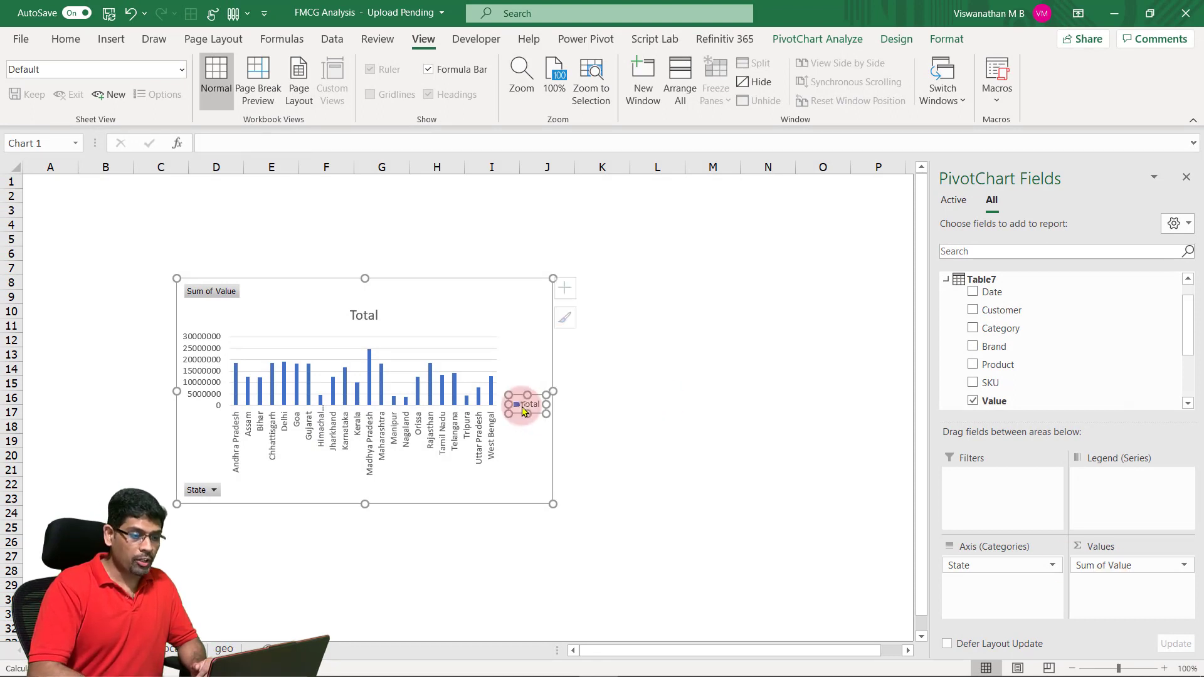
pyautogui.press('Delete')
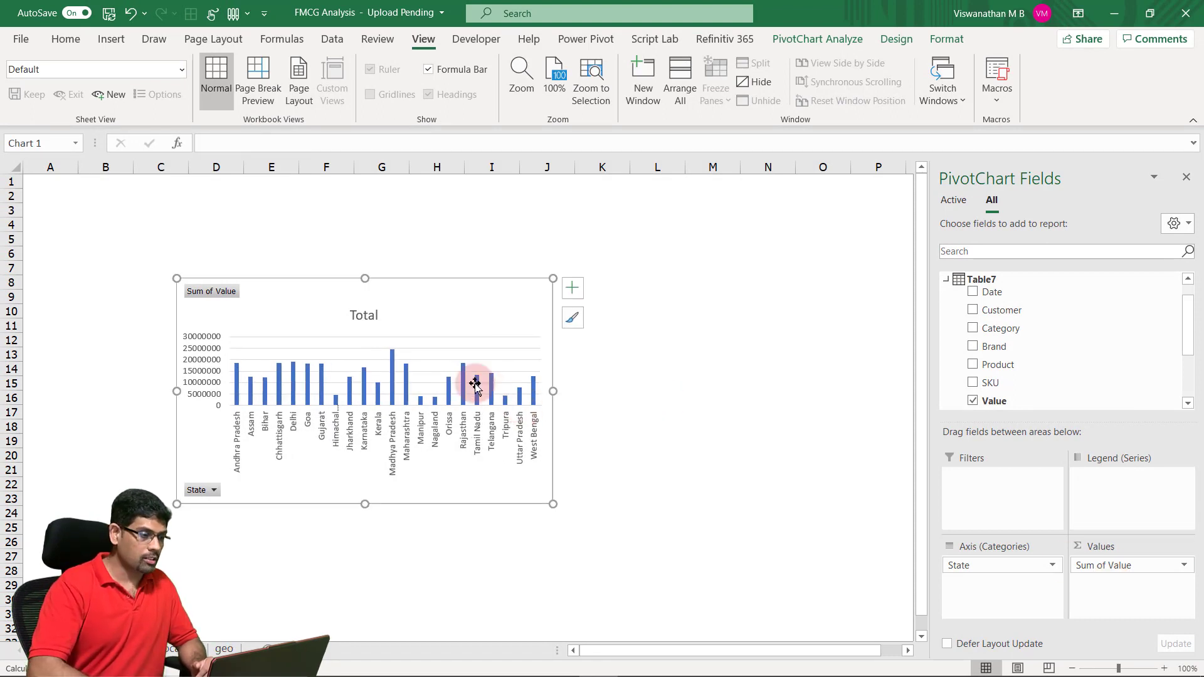
pyautogui.click(350, 305)
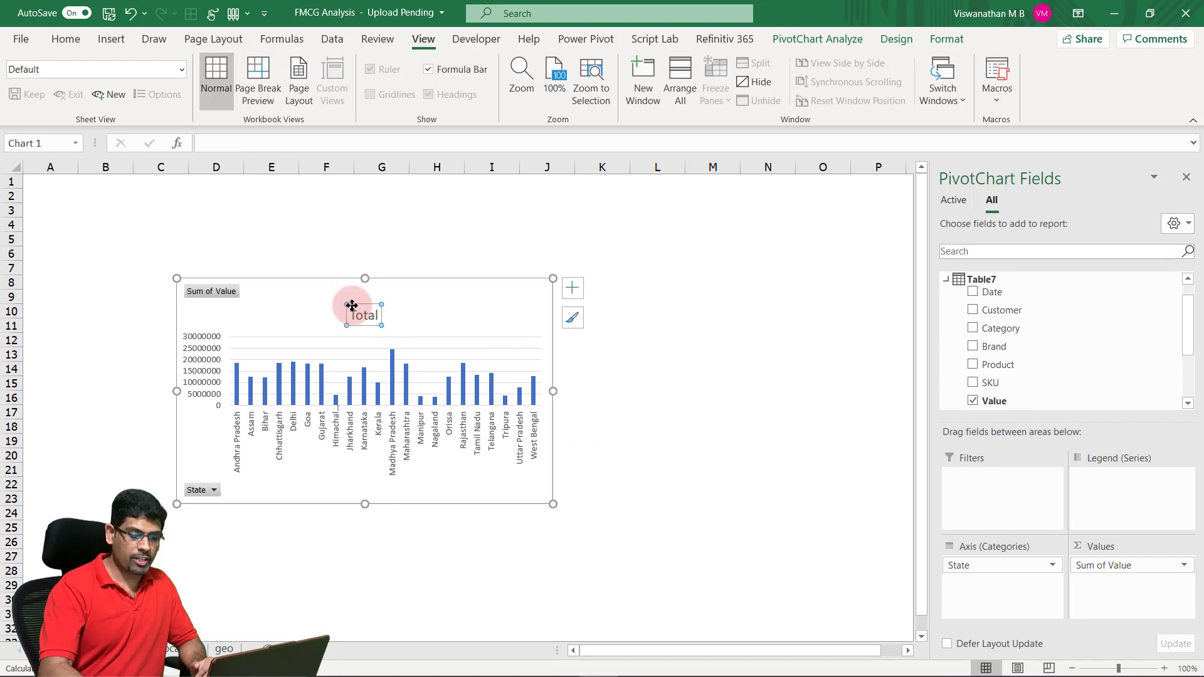
pyautogui.press('Delete')
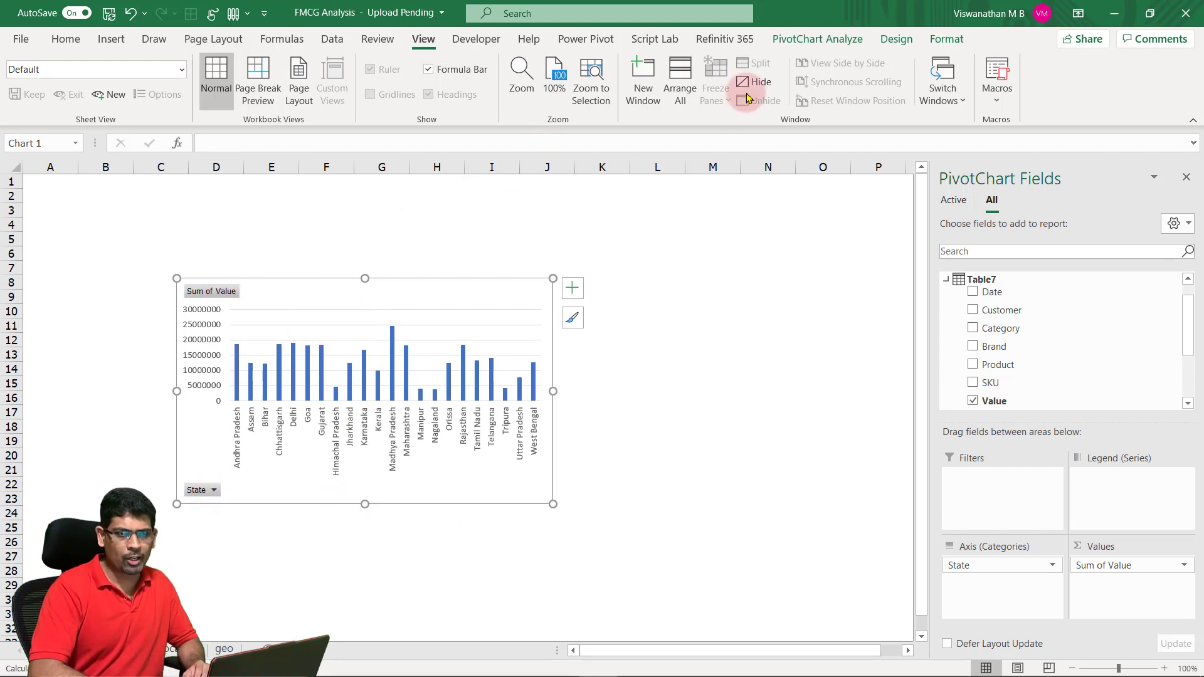
# Hide the state chart's field buttons and apply the third chart style, which has striped columns and no gridlines.
pyautogui.click(807, 41)
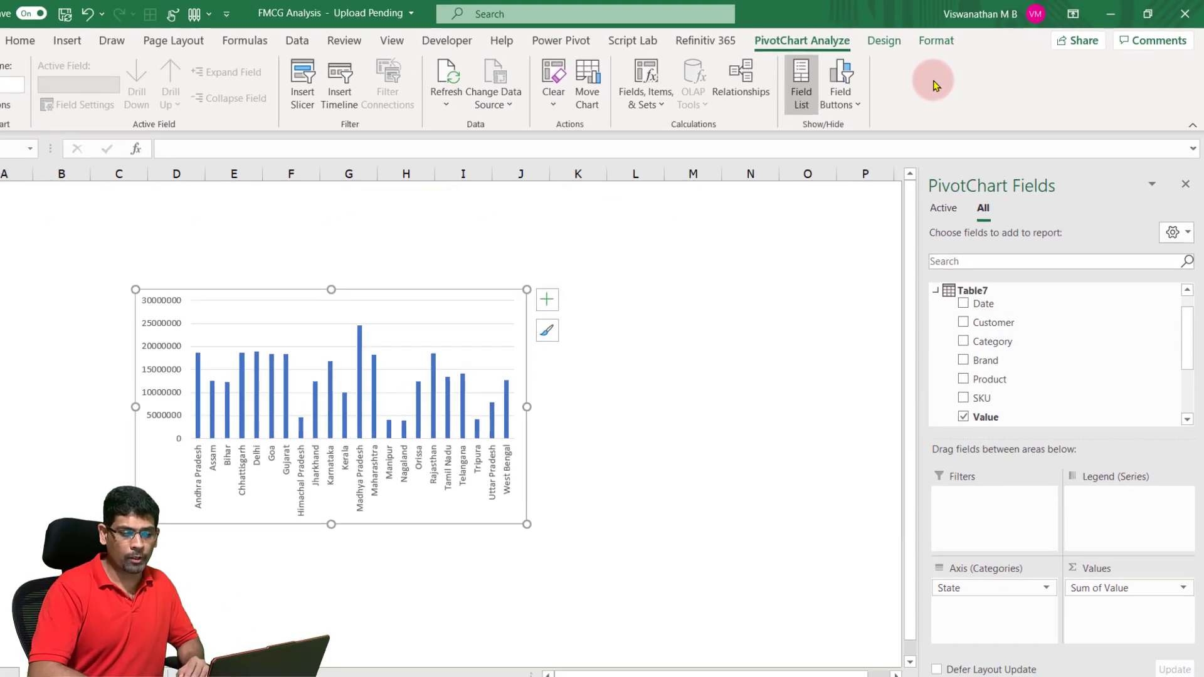
pyautogui.click(896, 39)
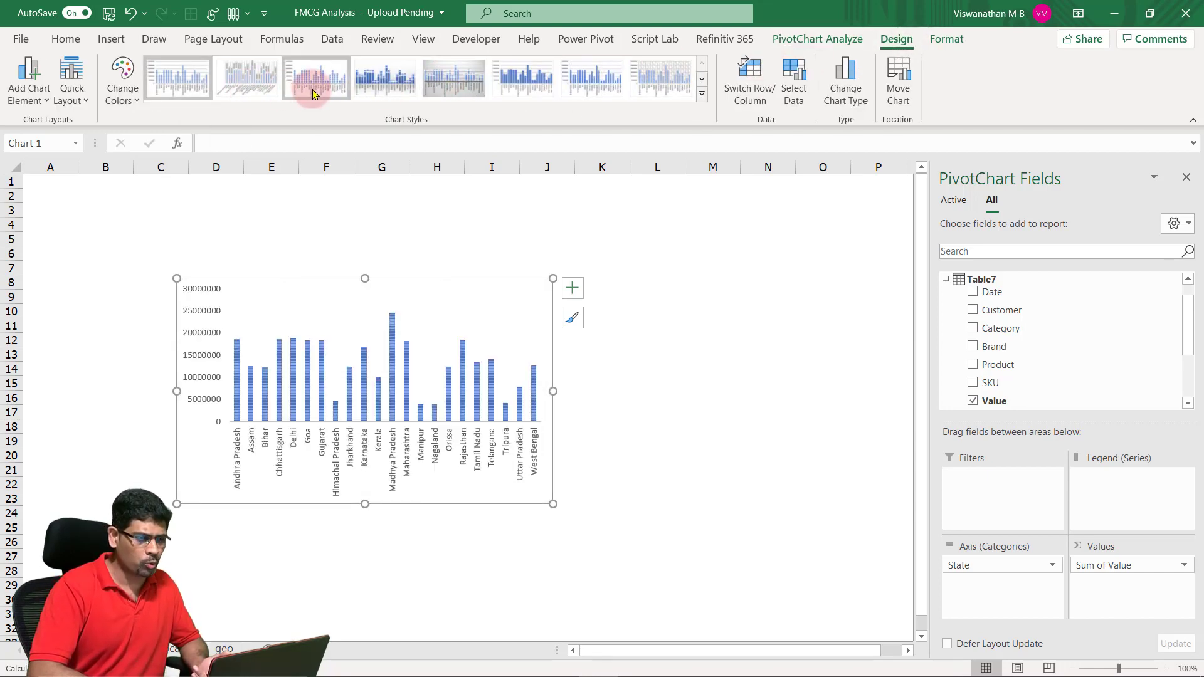
pyautogui.click(315, 94)
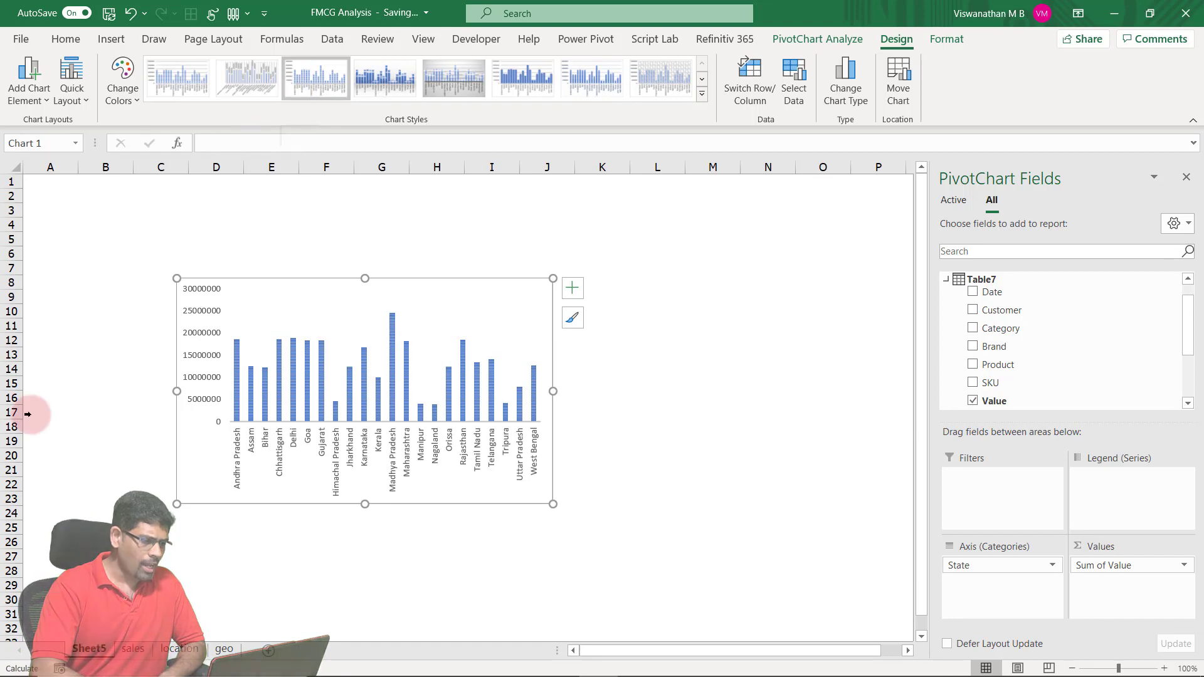
# Insert a second PivotChart based on Table7 at cell K8 of Sheet5, adding the data to the Data Model.
pyautogui.click(133, 648)
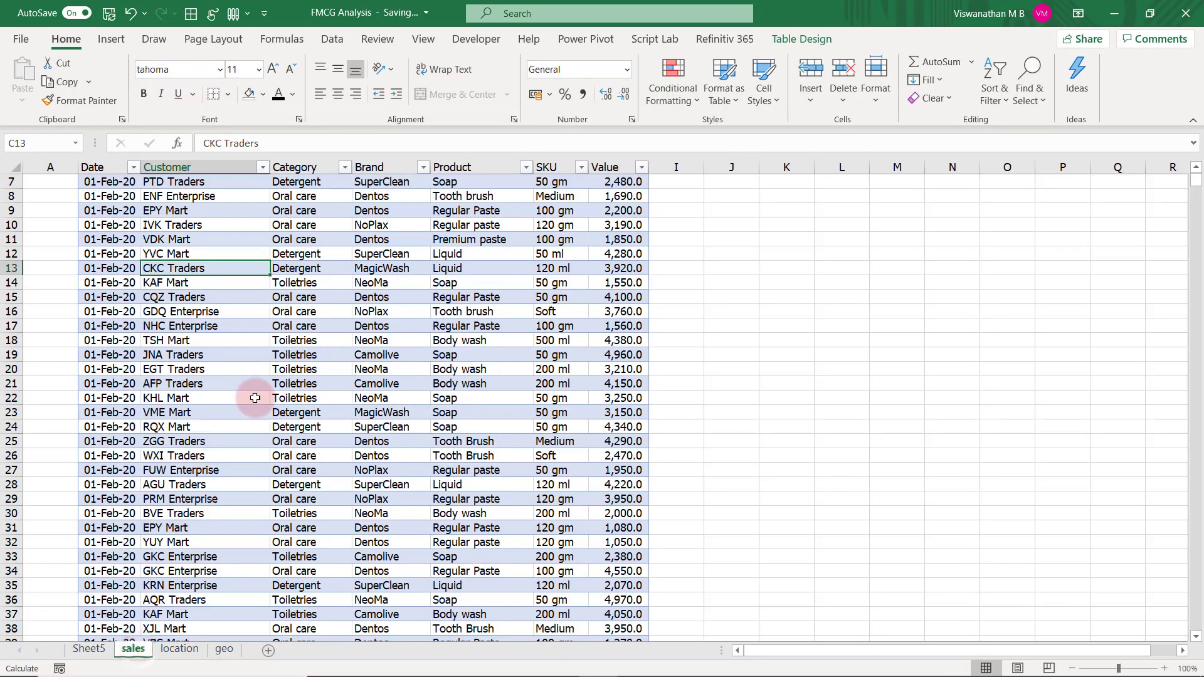
pyautogui.click(113, 39)
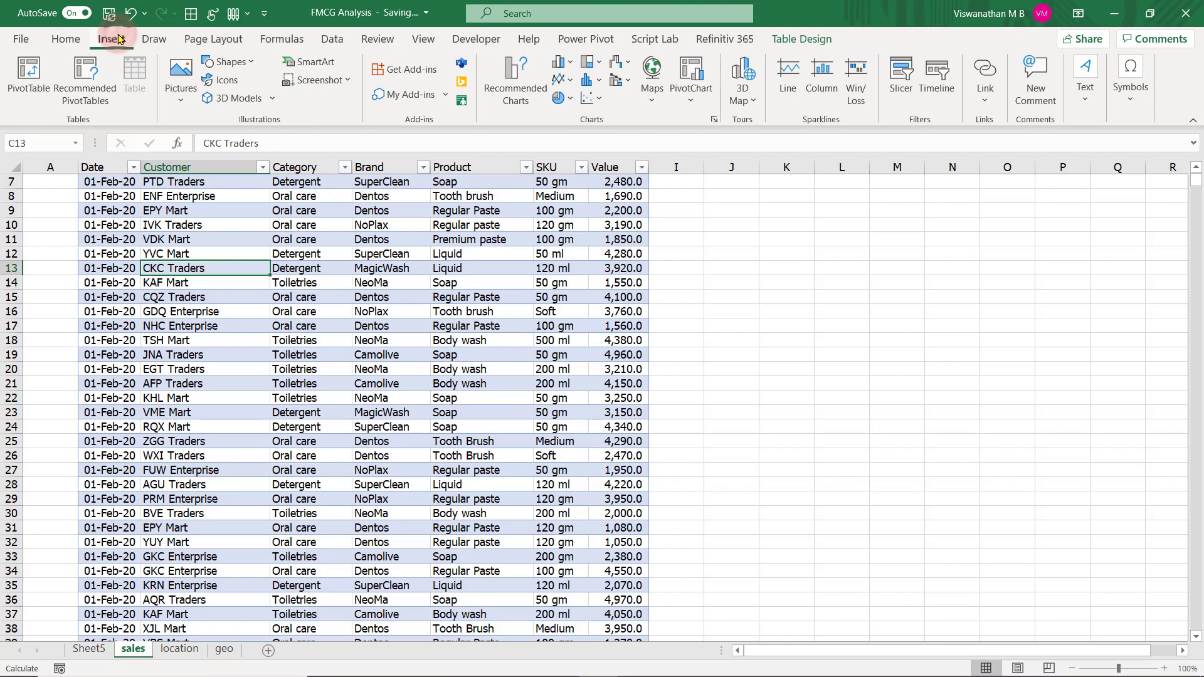
pyautogui.click(691, 92)
pyautogui.click(702, 124)
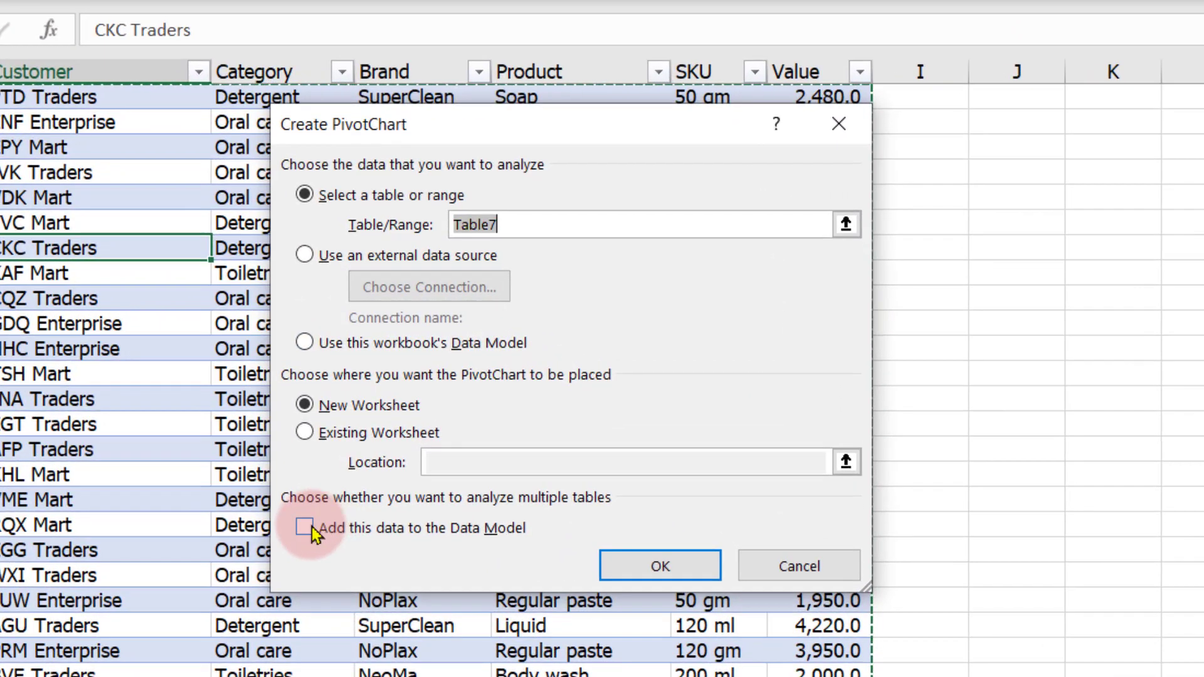
pyautogui.click(312, 527)
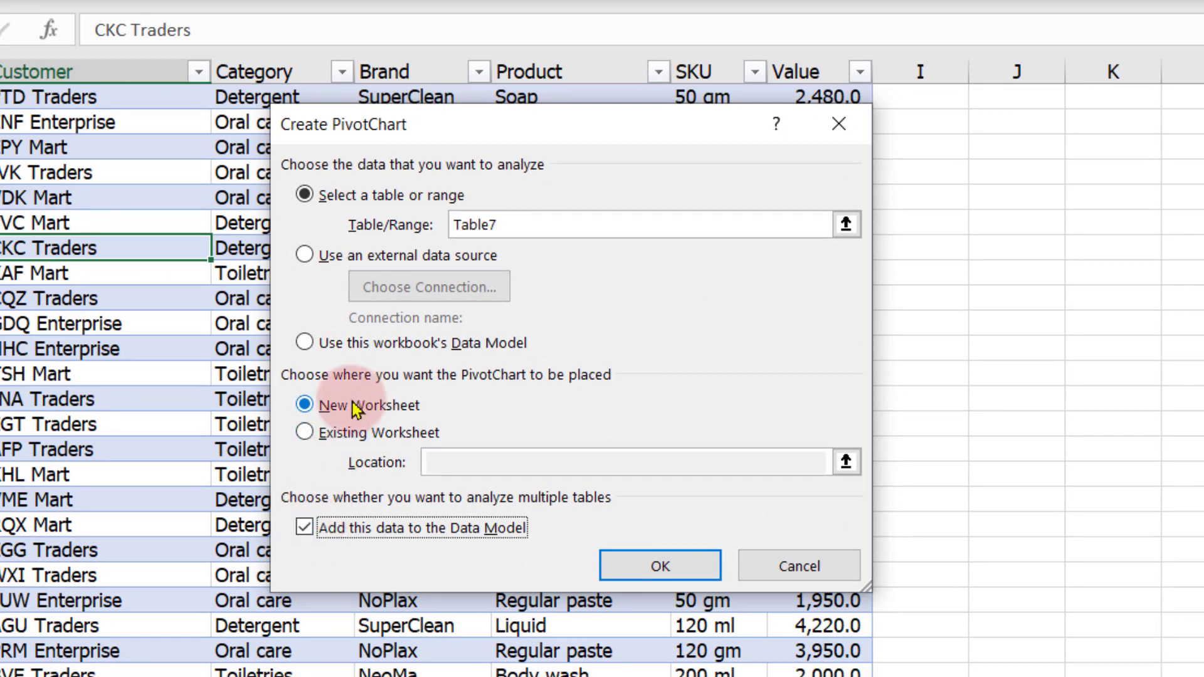
pyautogui.click(313, 436)
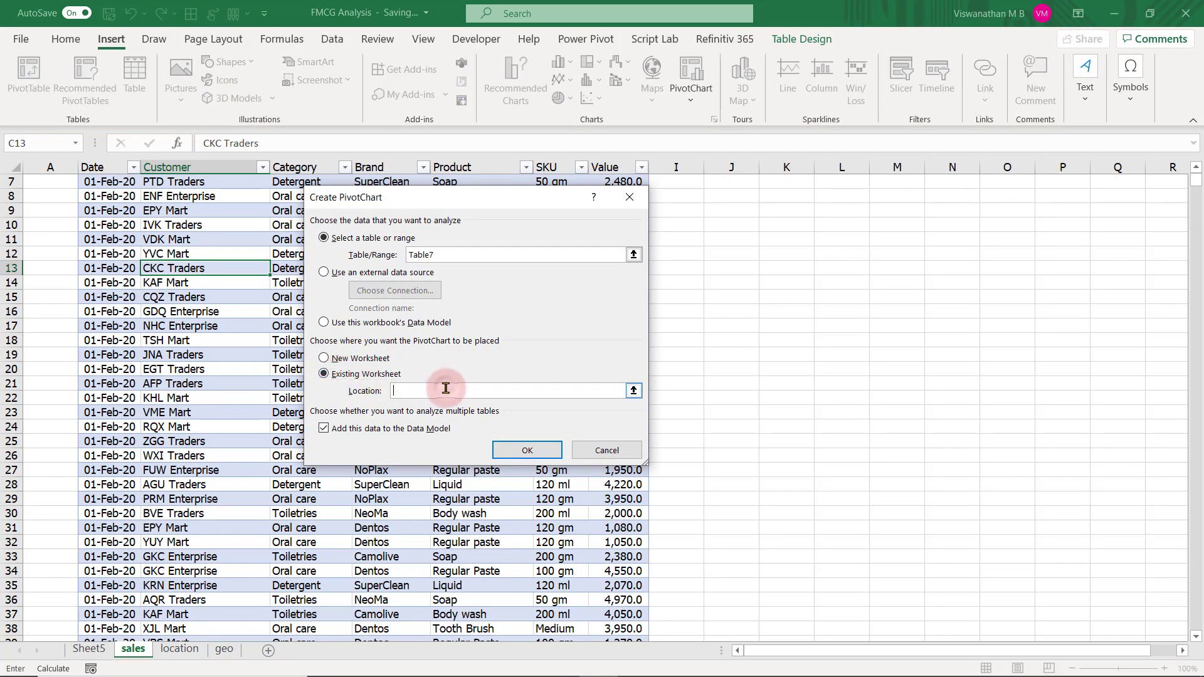
pyautogui.click(90, 649)
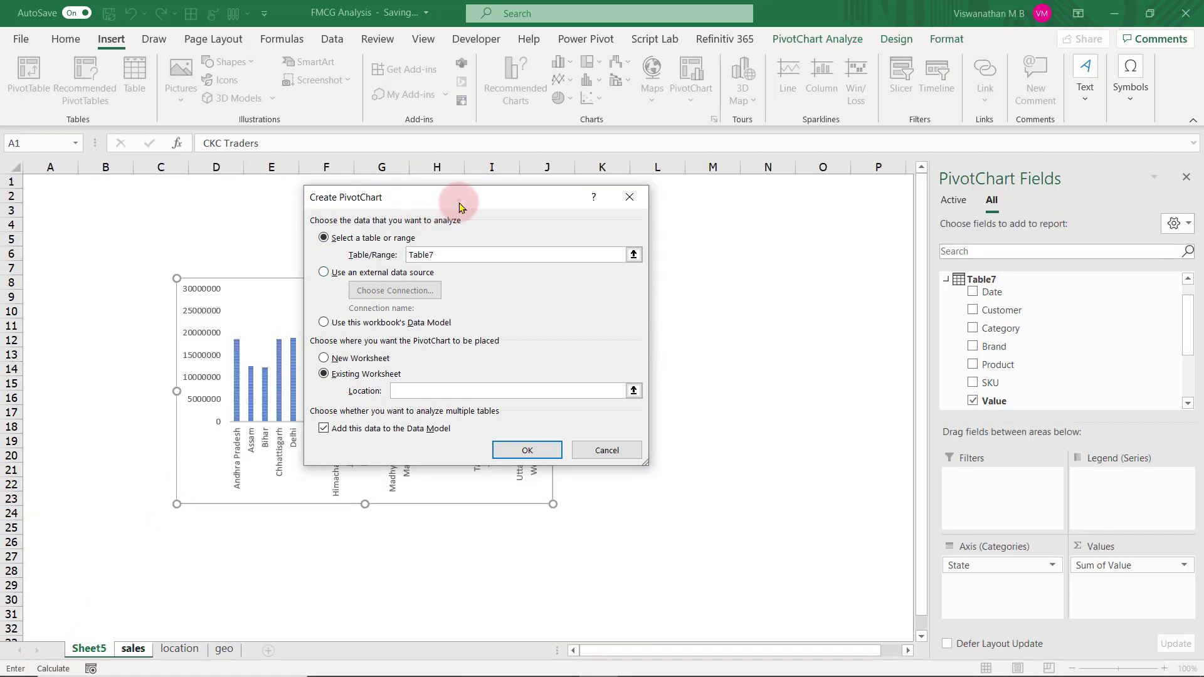
pyautogui.moveTo(459, 207); pyautogui.dragTo(854, 208)
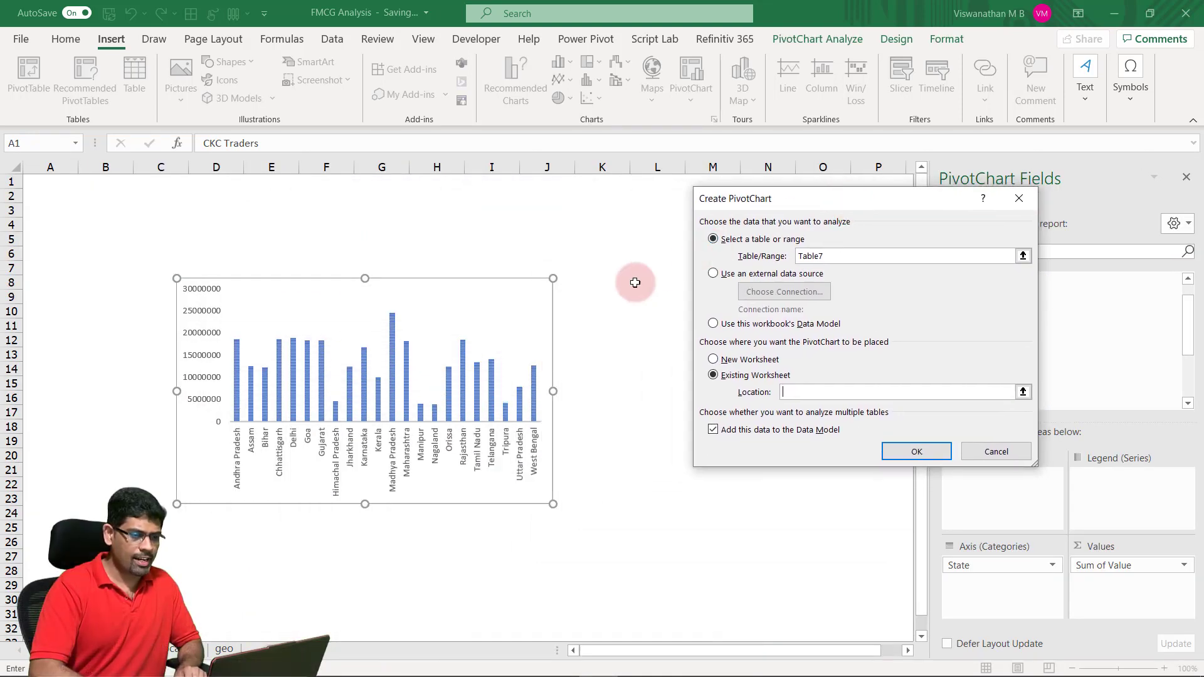
pyautogui.click(578, 291)
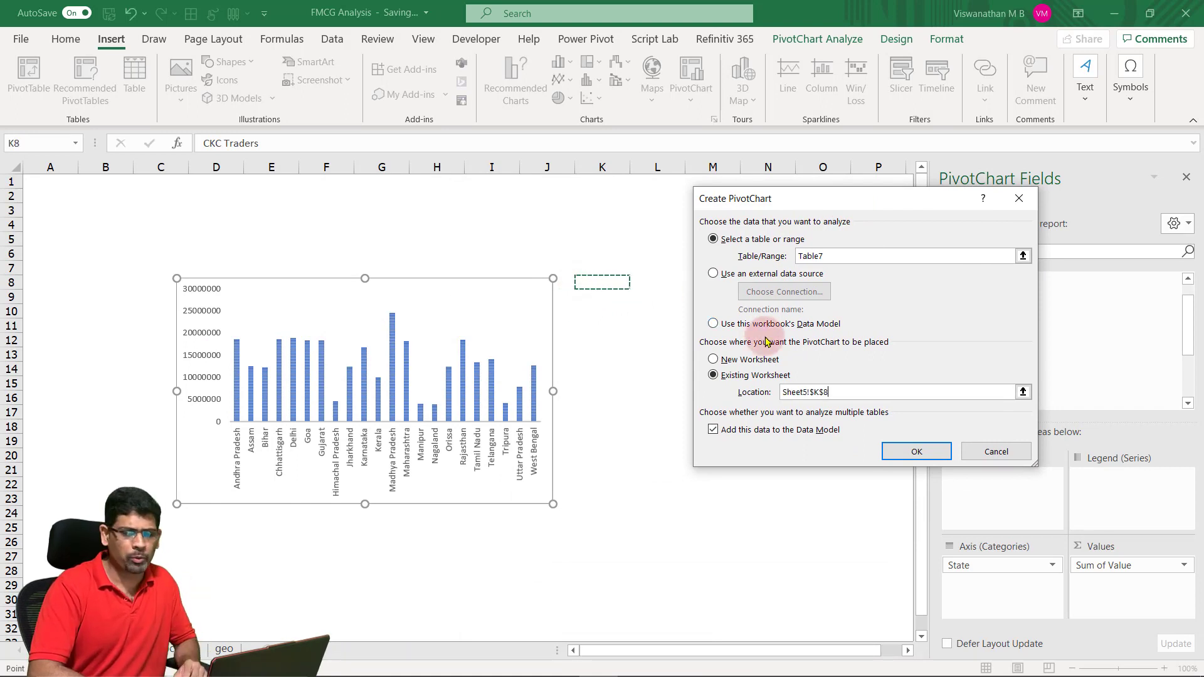
pyautogui.click(917, 452)
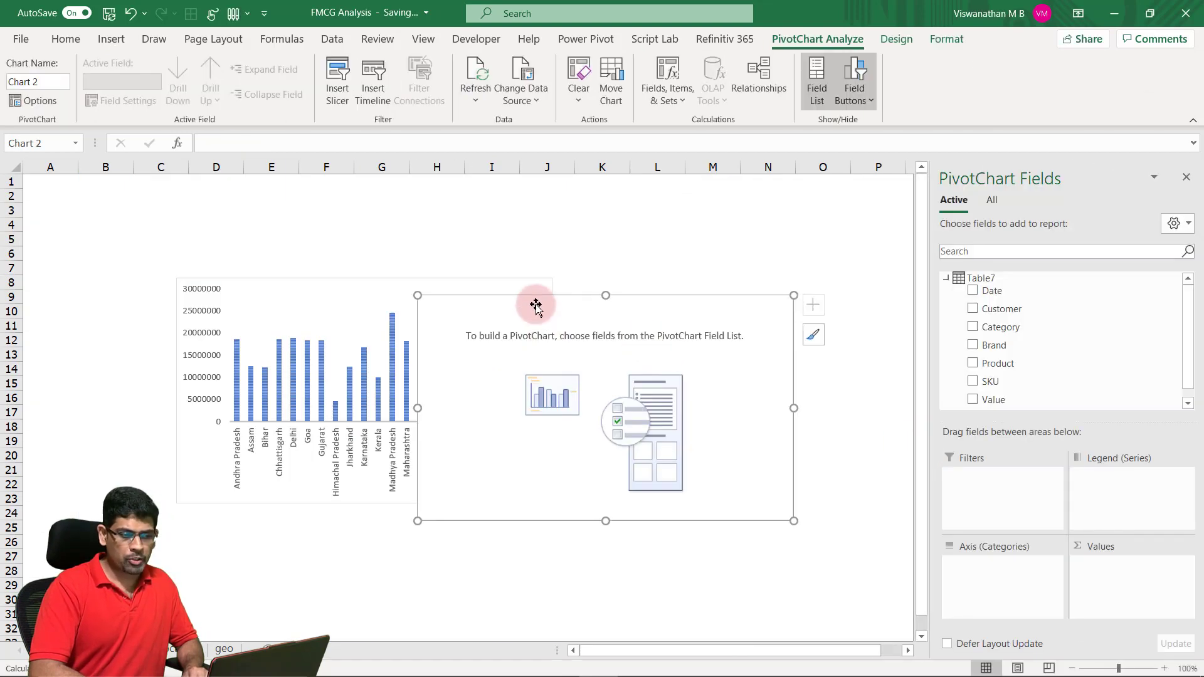
# Align the new PivotChart directly beside the state chart and plot the sum of Value by Brand in it.
pyautogui.moveTo(536, 305); pyautogui.dragTo(671, 286)
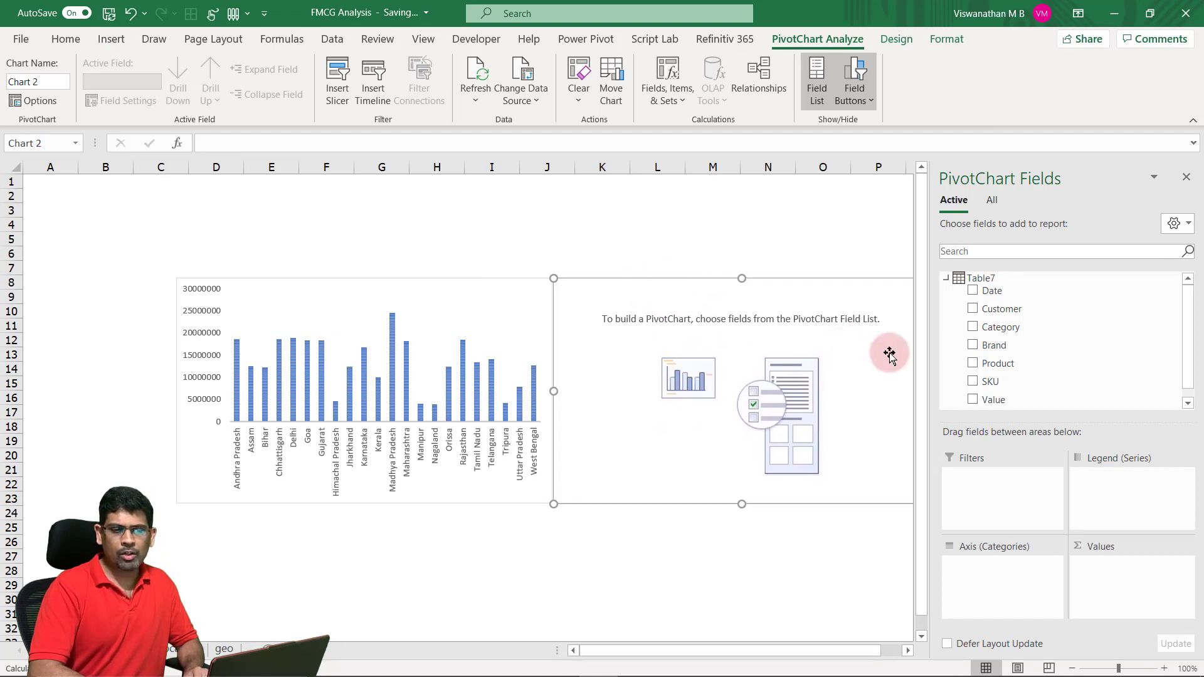
pyautogui.moveTo(997, 352); pyautogui.dragTo(975, 599)
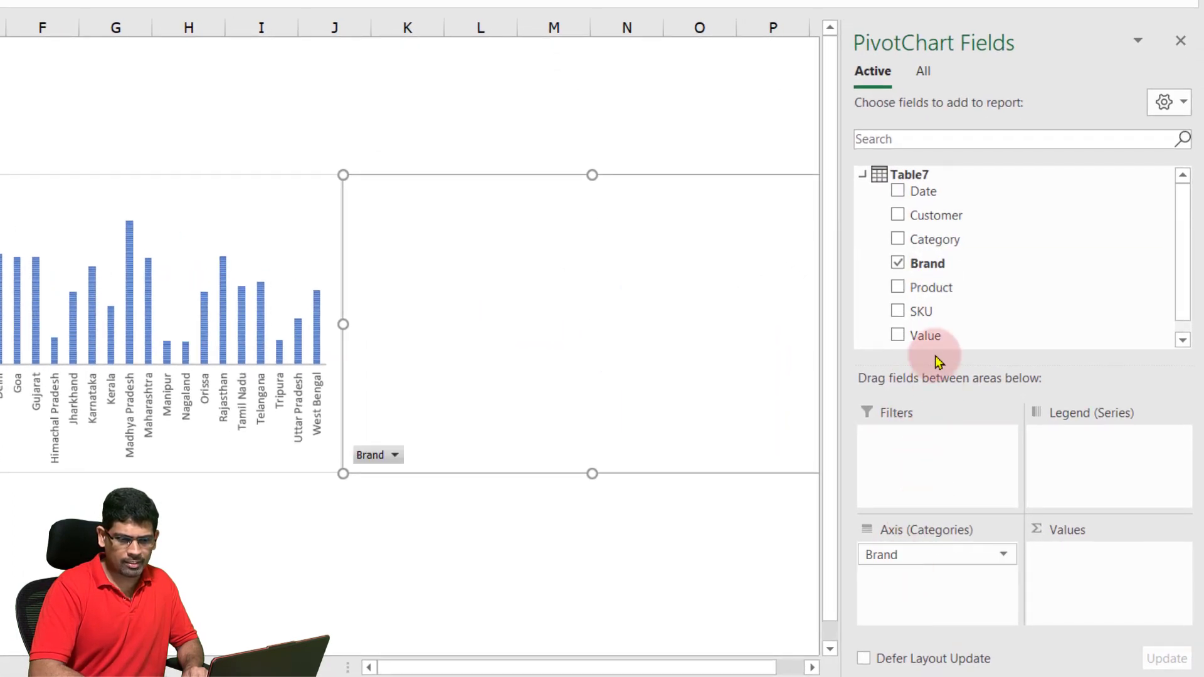
pyautogui.moveTo(928, 337); pyautogui.dragTo(1060, 574)
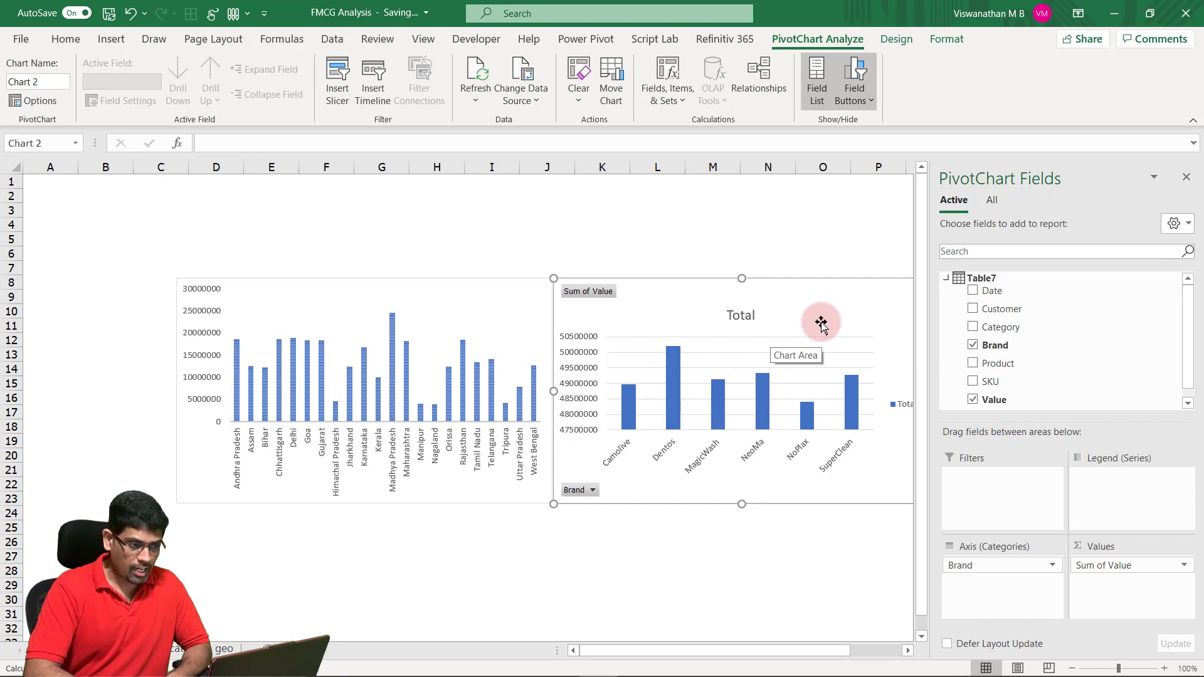
# Insert slicers for Table9's State and Table10's Zone fields, and move the Zone slicer to about columns C to E from row 1.
pyautogui.click(113, 39)
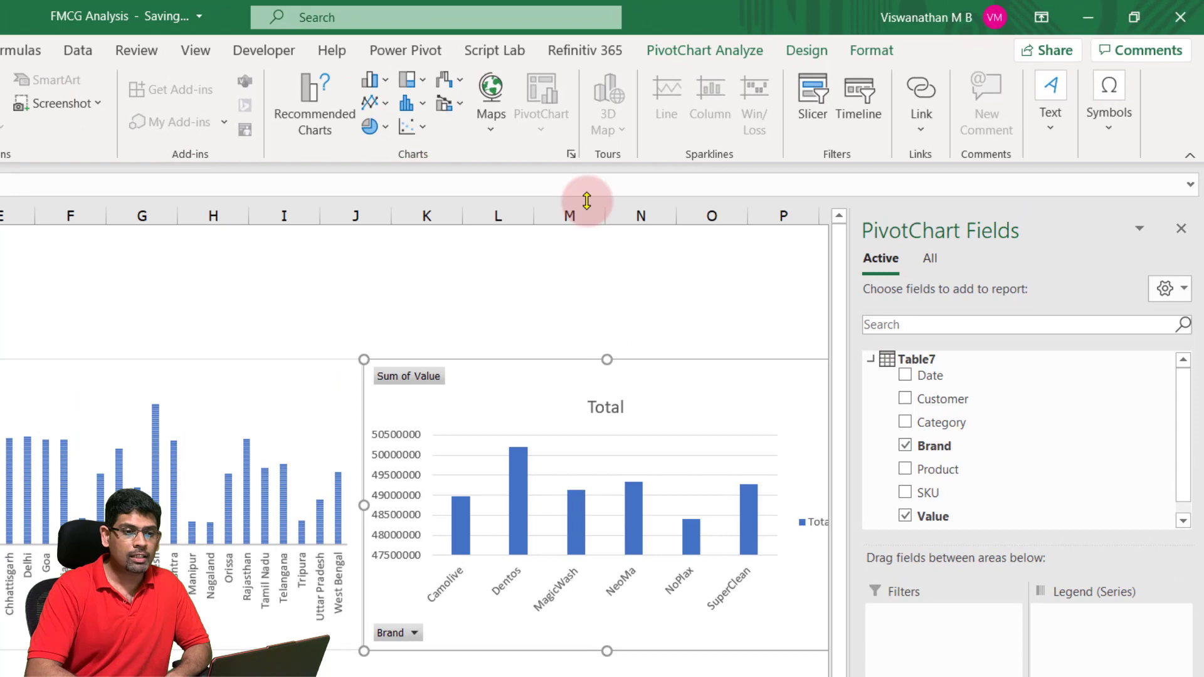
pyautogui.click(899, 92)
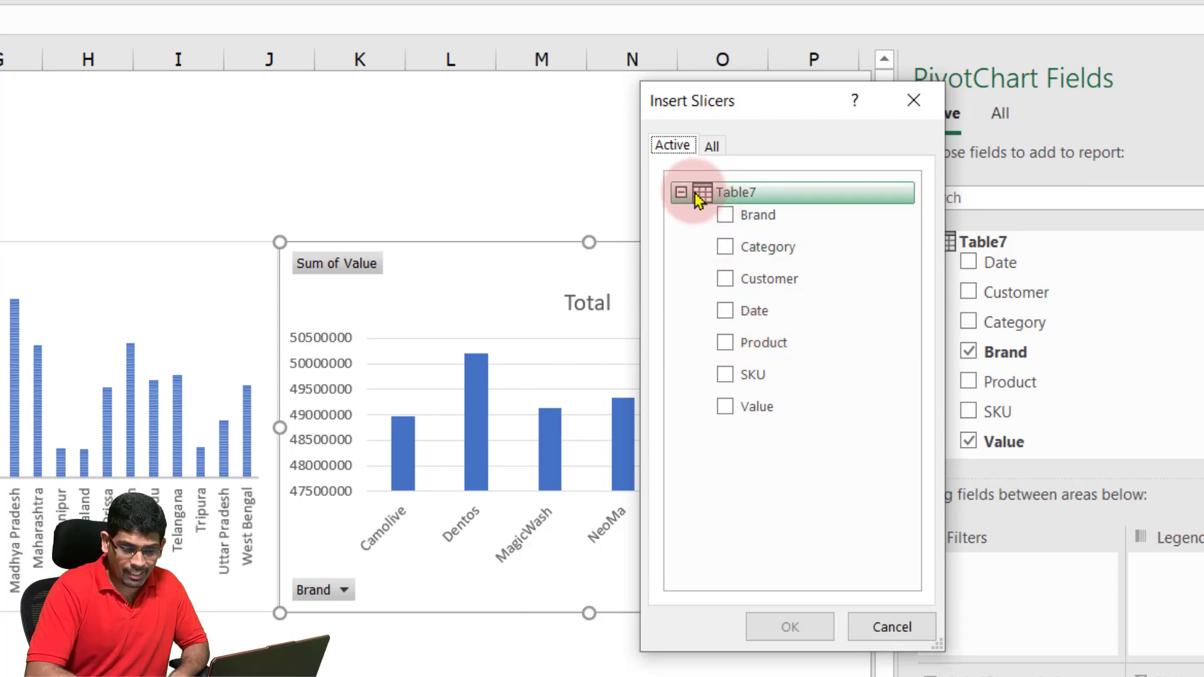
pyautogui.moveTo(693, 200)
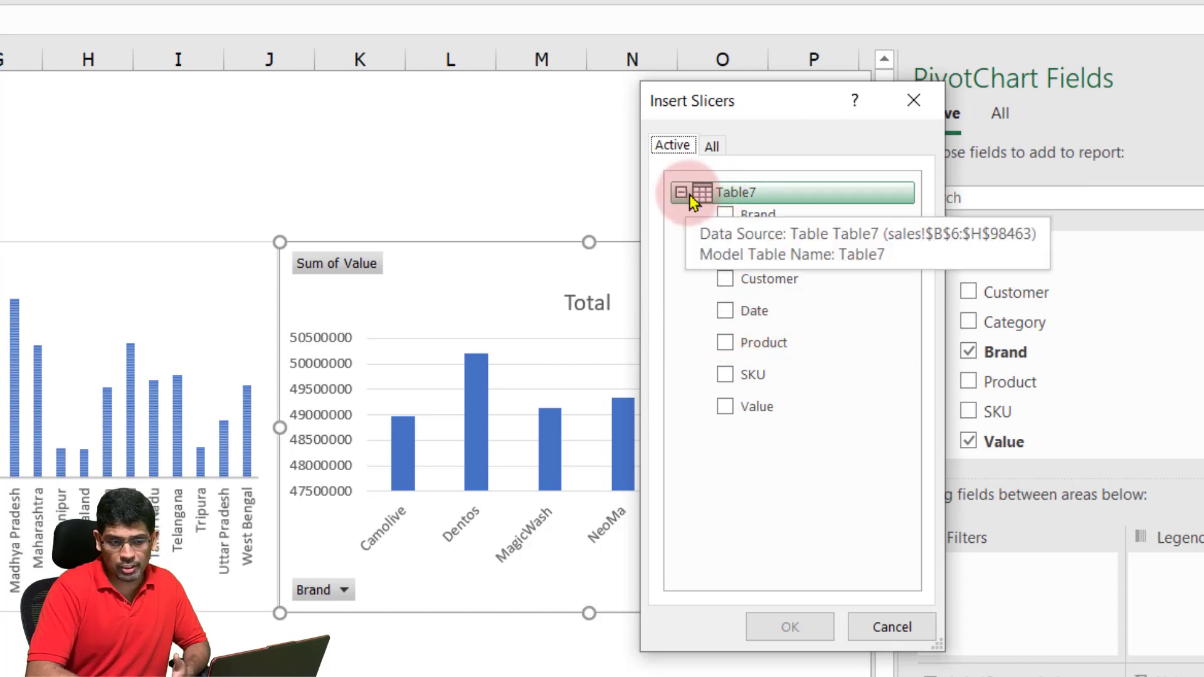
pyautogui.click(713, 147)
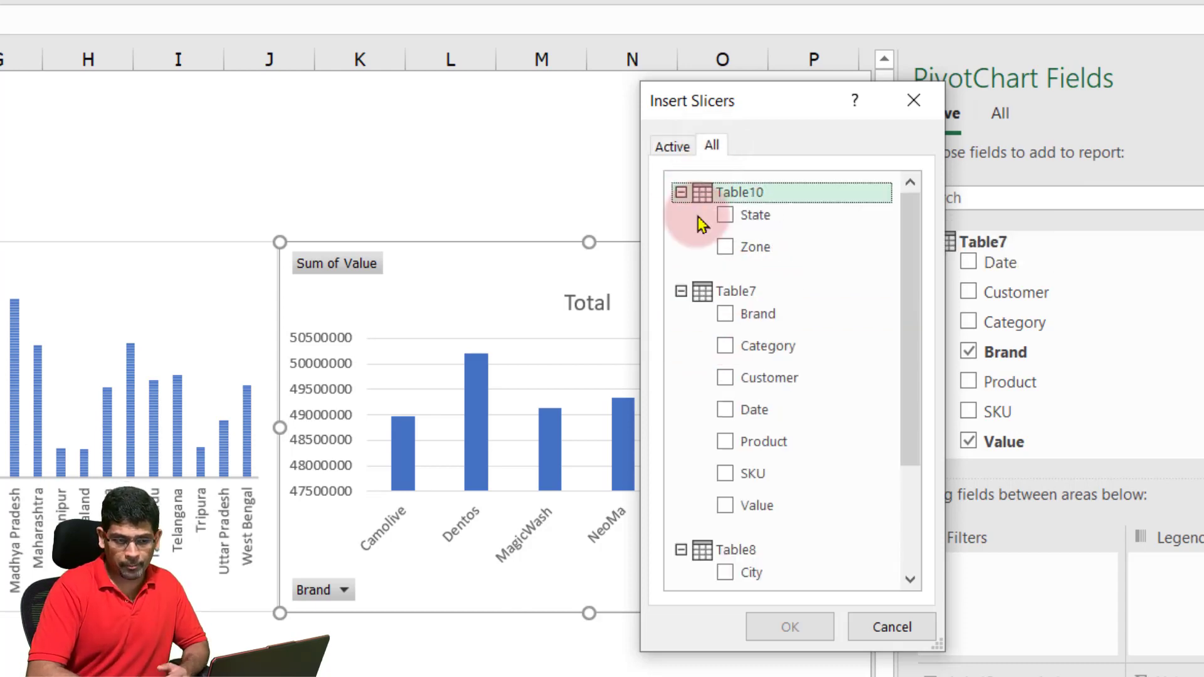
pyautogui.moveTo(901, 398); pyautogui.dragTo(913, 478)
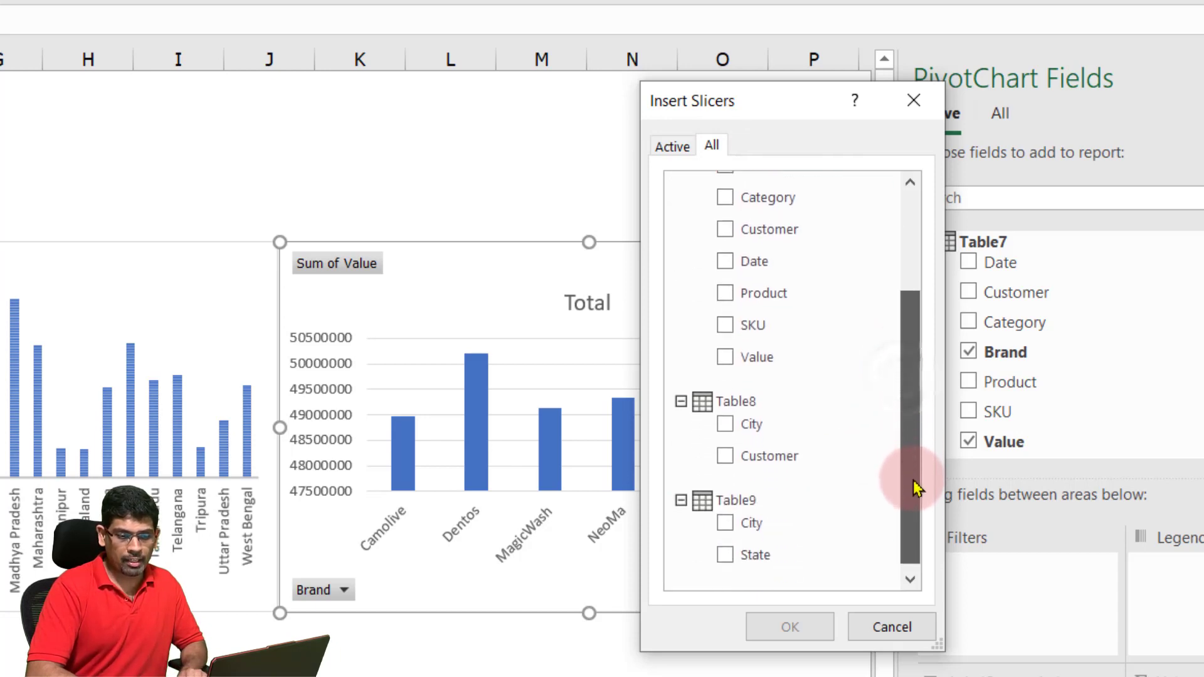
pyautogui.click(725, 555)
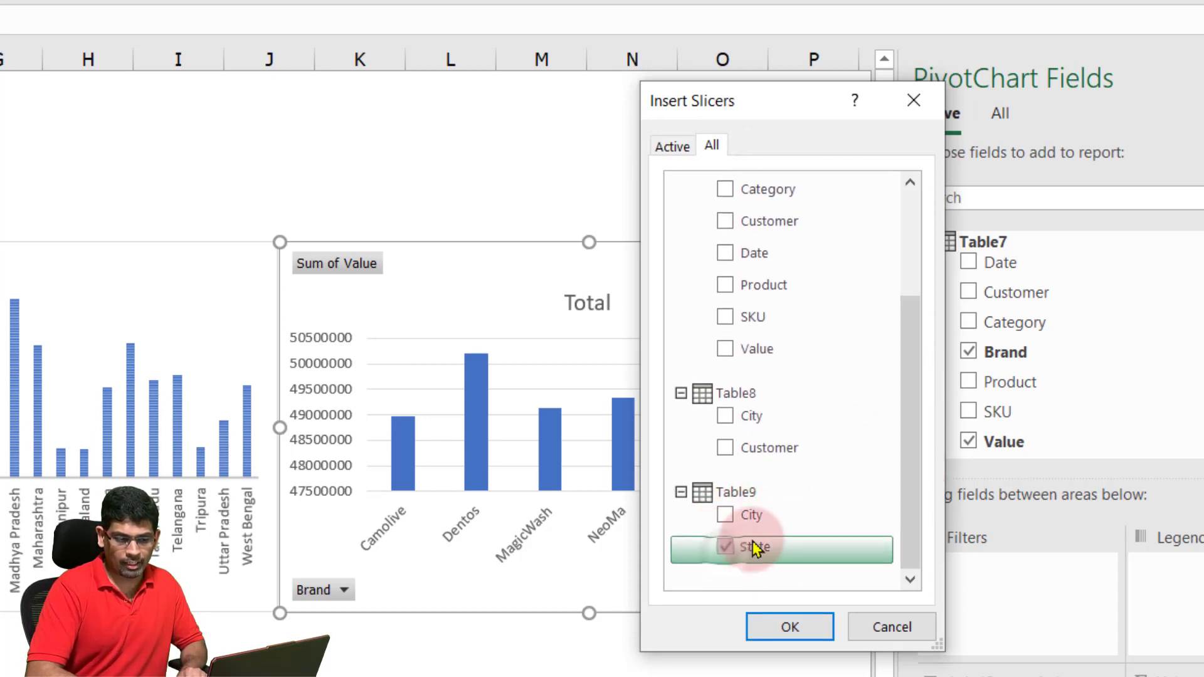
pyautogui.moveTo(907, 502); pyautogui.dragTo(895, 389)
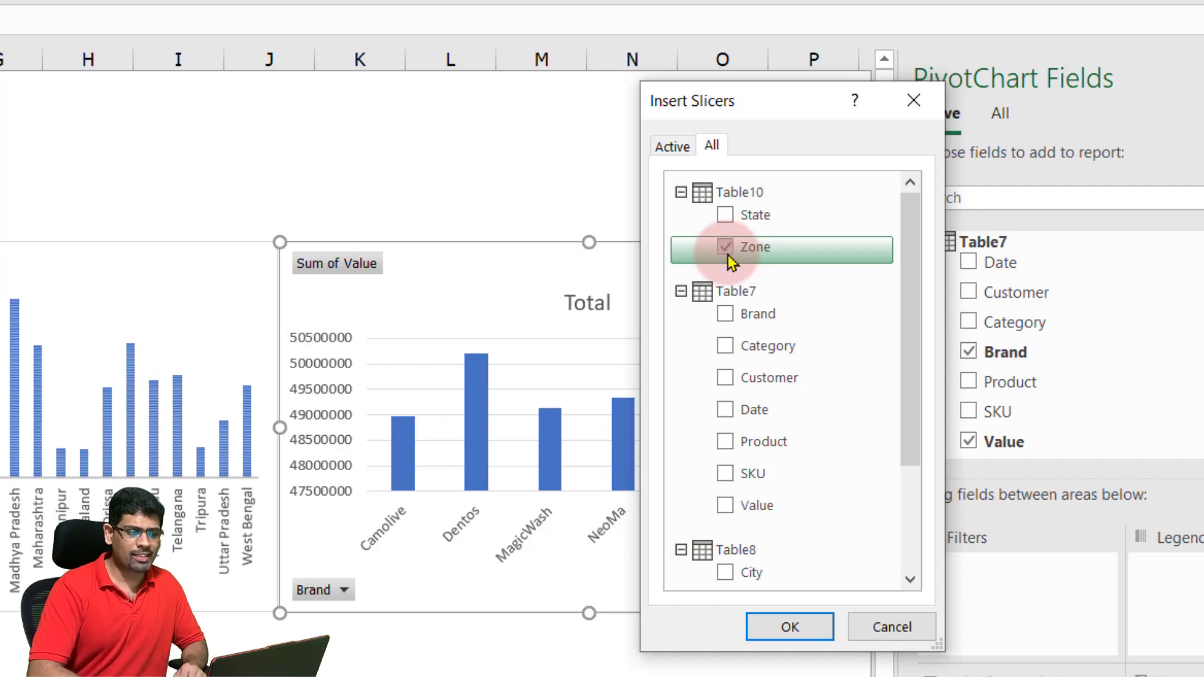
pyautogui.click(787, 627)
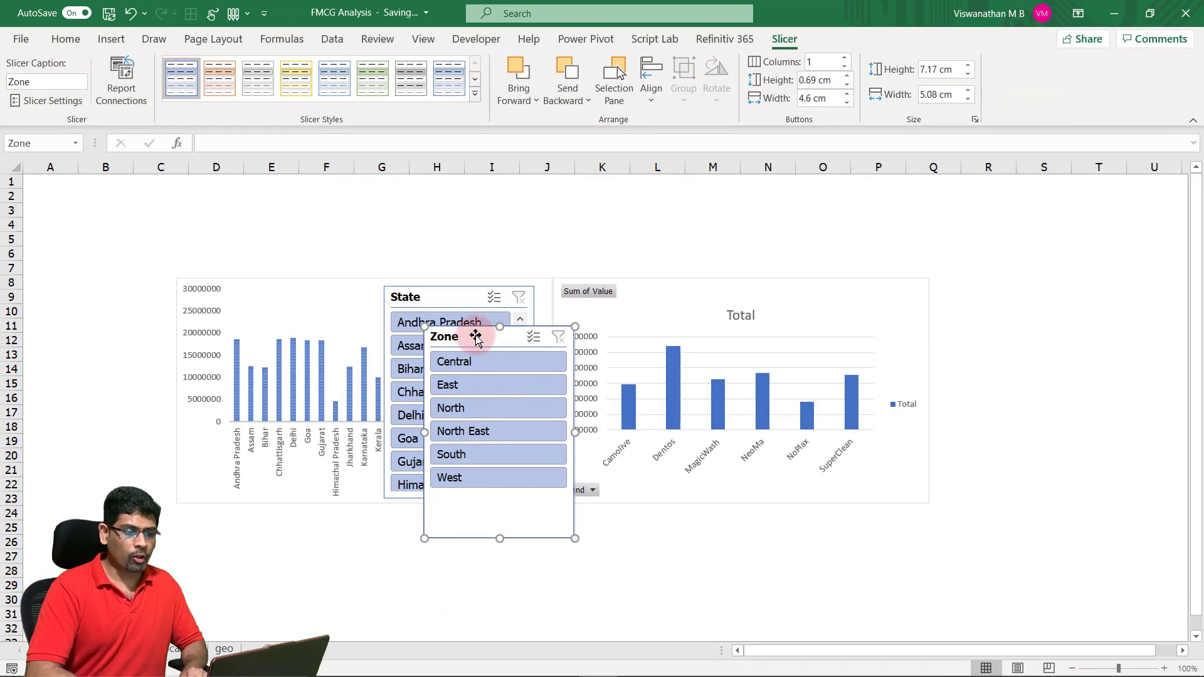
pyautogui.moveTo(475, 334); pyautogui.dragTo(242, 186)
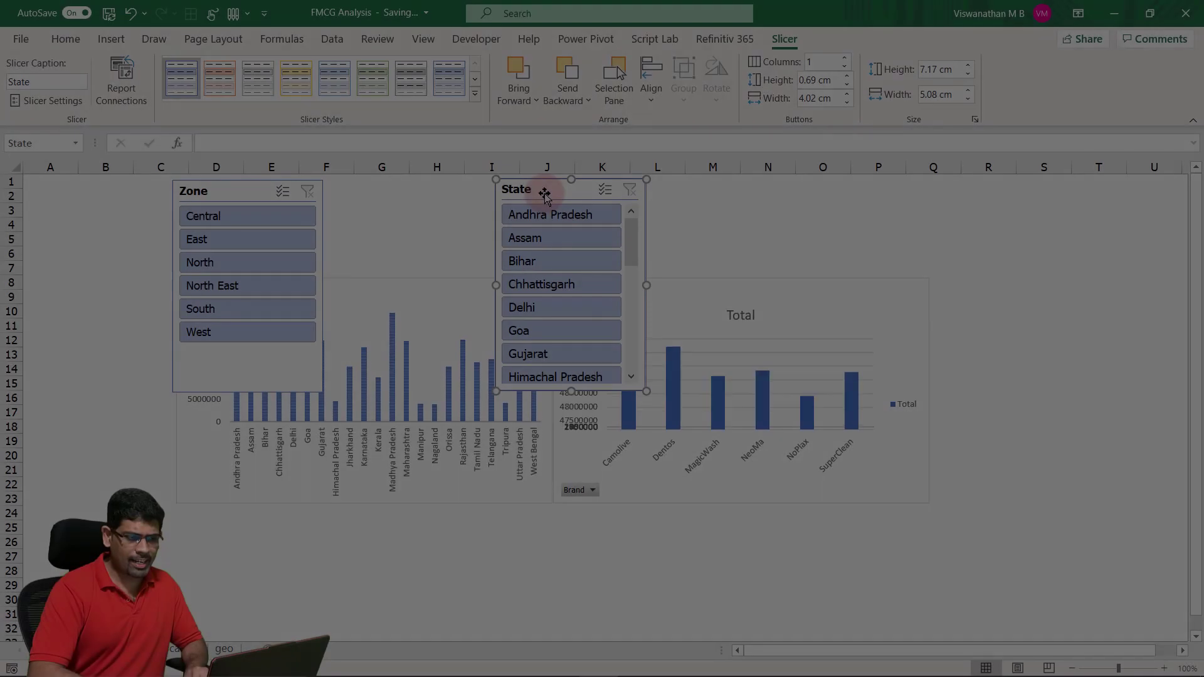
# Place the Zone slicer beside the state chart and the State slicer beside the brand chart, making the latter 14.16 cm high with 0.5 cm buttons.
pyautogui.moveTo(546, 190); pyautogui.dragTo(983, 295)
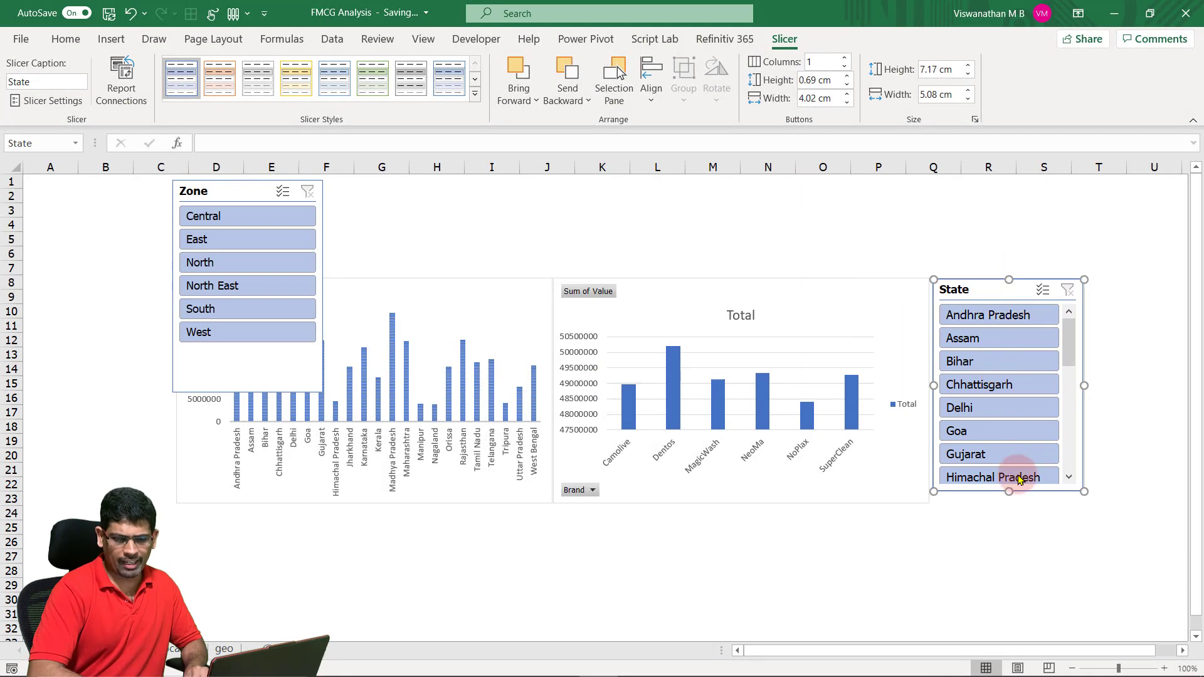
pyautogui.moveTo(1009, 496); pyautogui.dragTo(1033, 653)
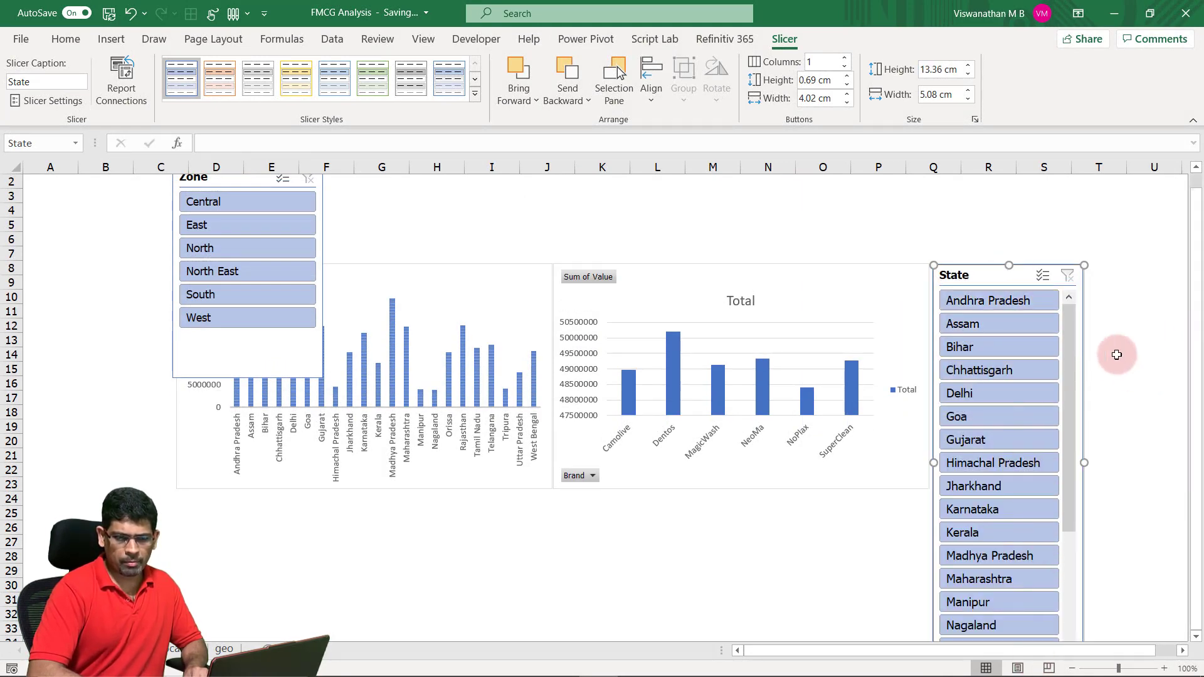
pyautogui.moveTo(228, 180); pyautogui.dragTo(57, 278)
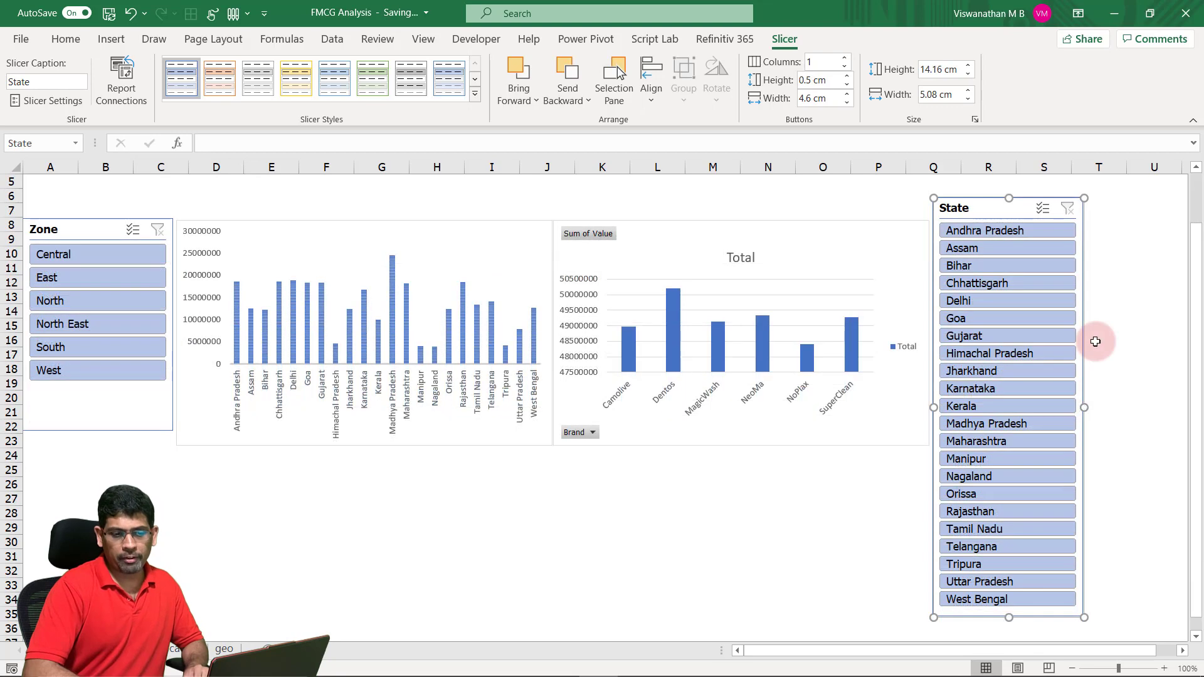
pyautogui.click(1095, 342)
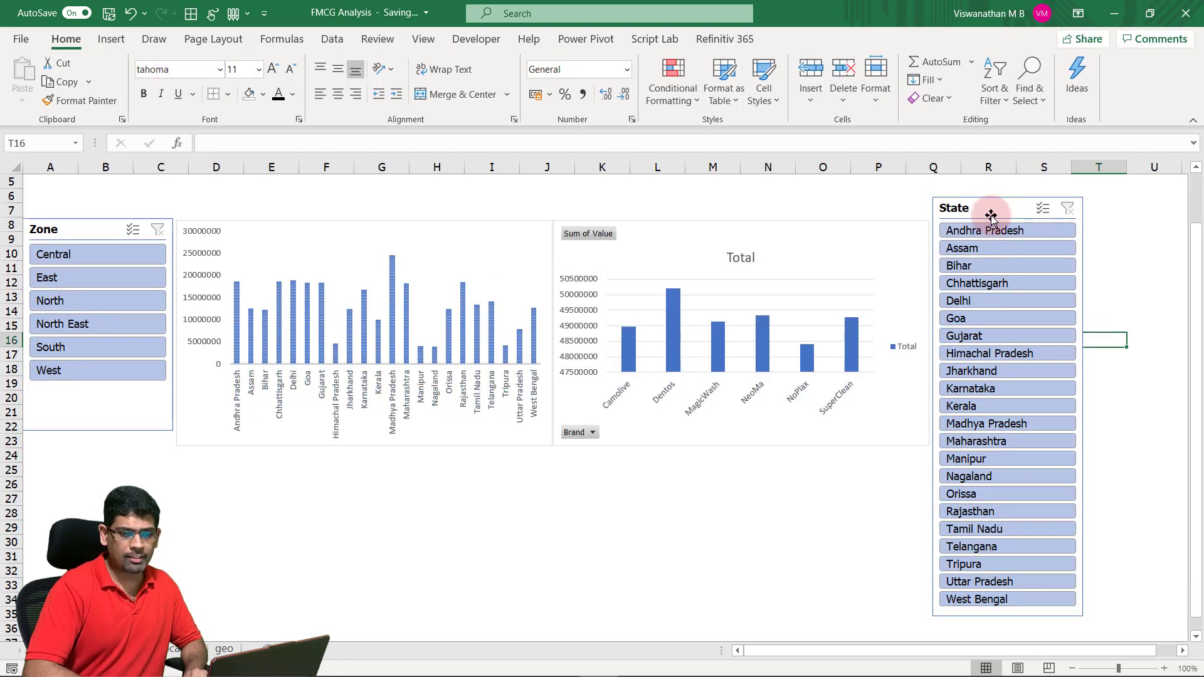
pyautogui.moveTo(991, 218); pyautogui.dragTo(992, 242)
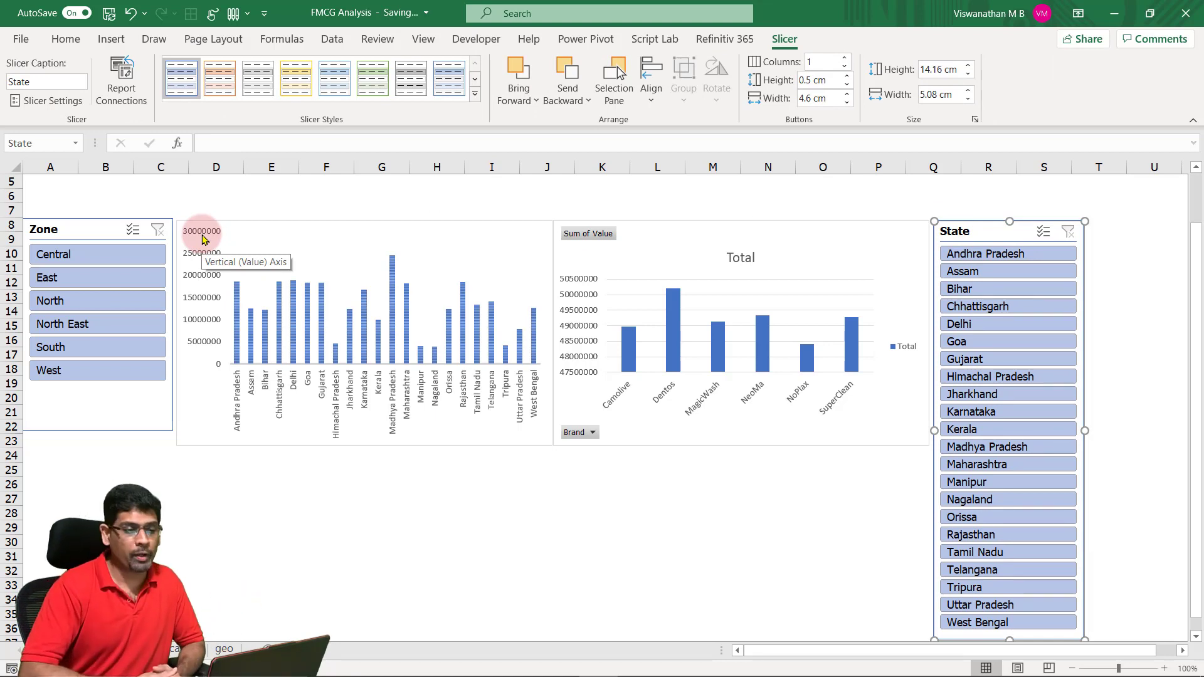
# Filter the dashboard by the Central zone, followed by the North East zone, to test the Zone slicer.
pyautogui.click(102, 256)
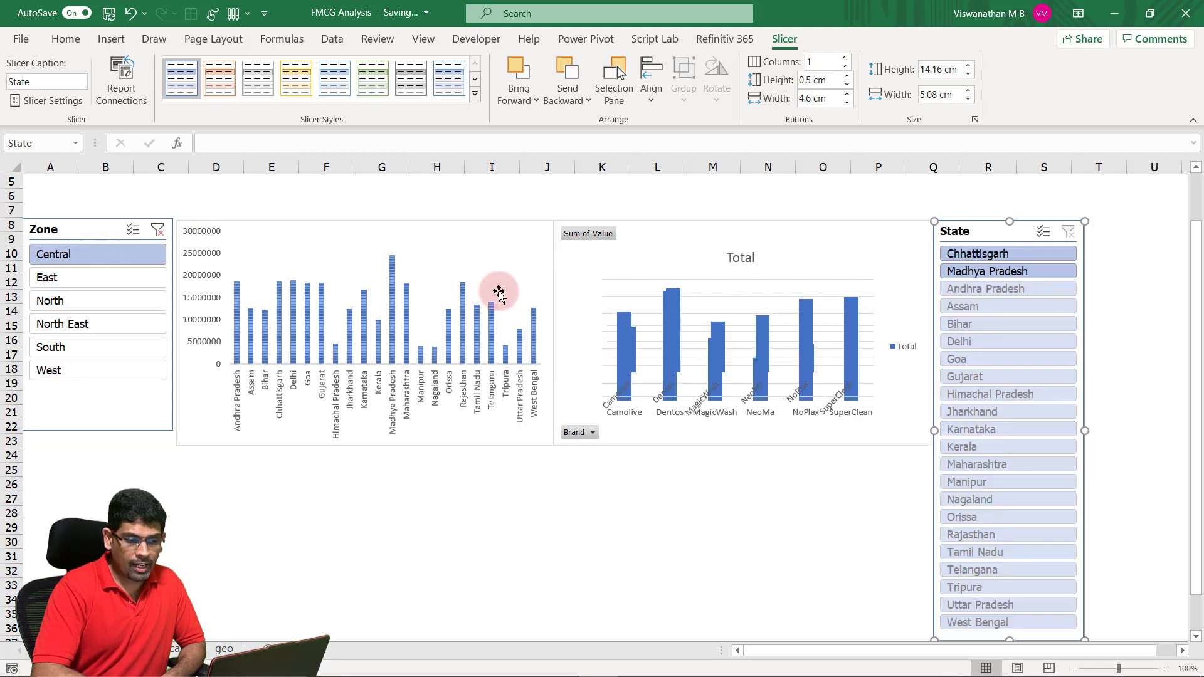
pyautogui.moveTo(674, 370)
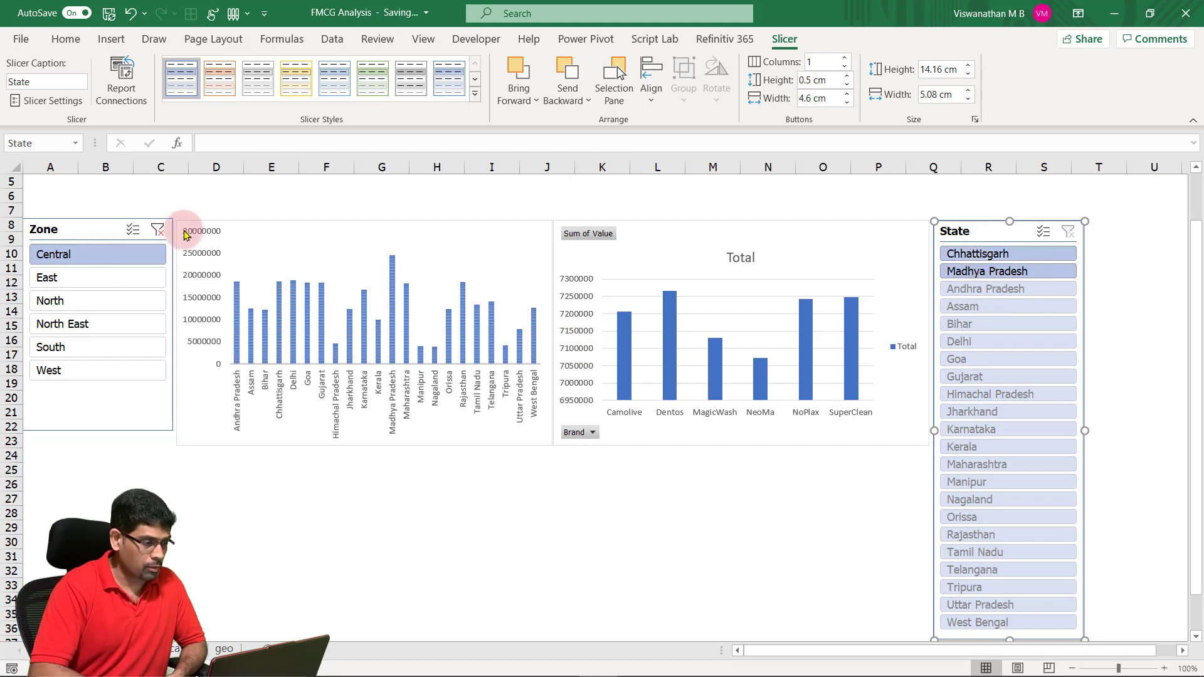
pyautogui.click(67, 323)
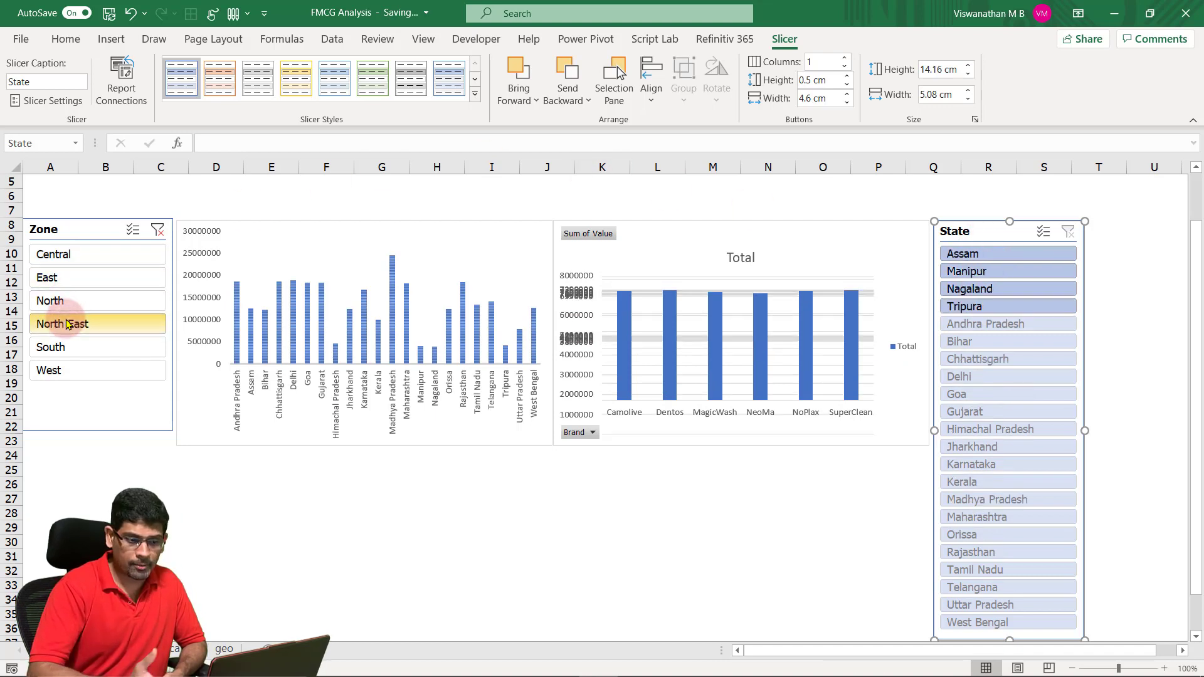
# Connect the Zone slicer to Chart 1 as well as Chart 2 through its report connections.
pyautogui.click(84, 233)
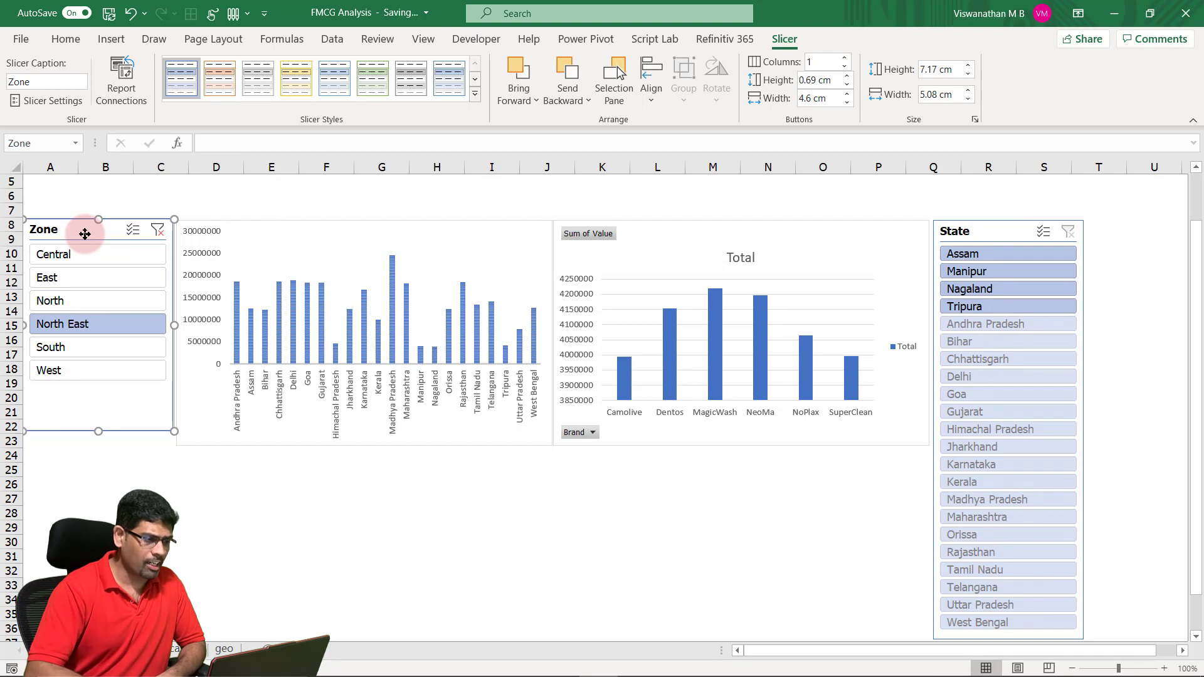
pyautogui.rightClick(46, 233)
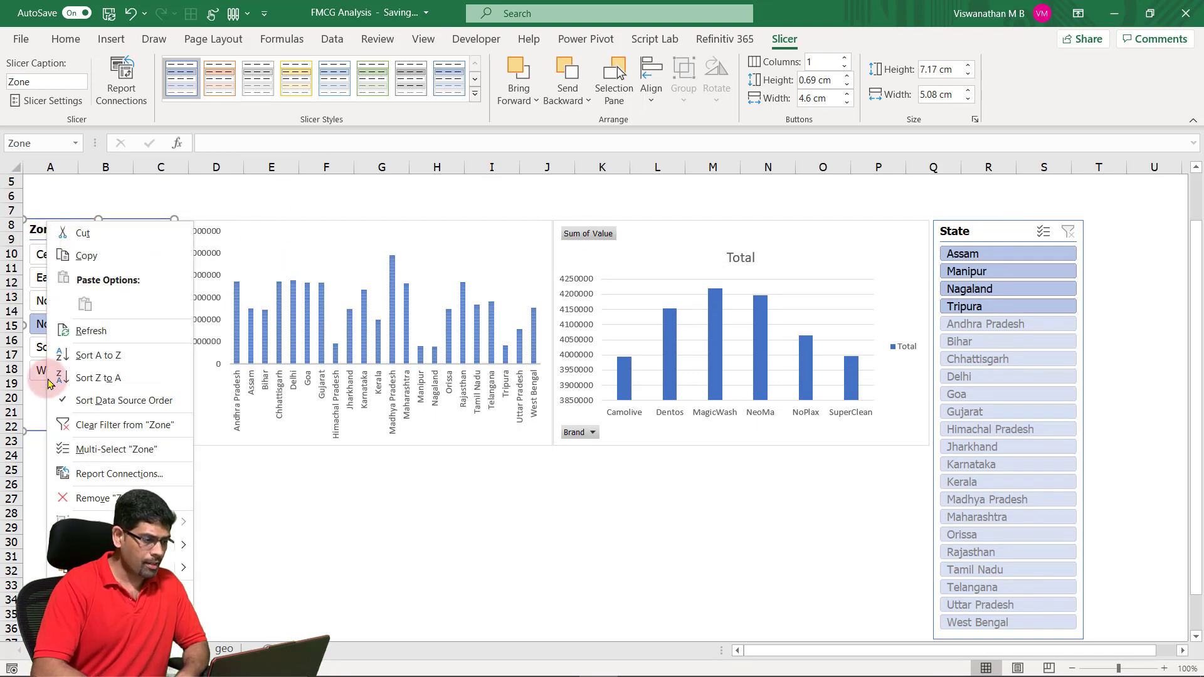
pyautogui.click(70, 473)
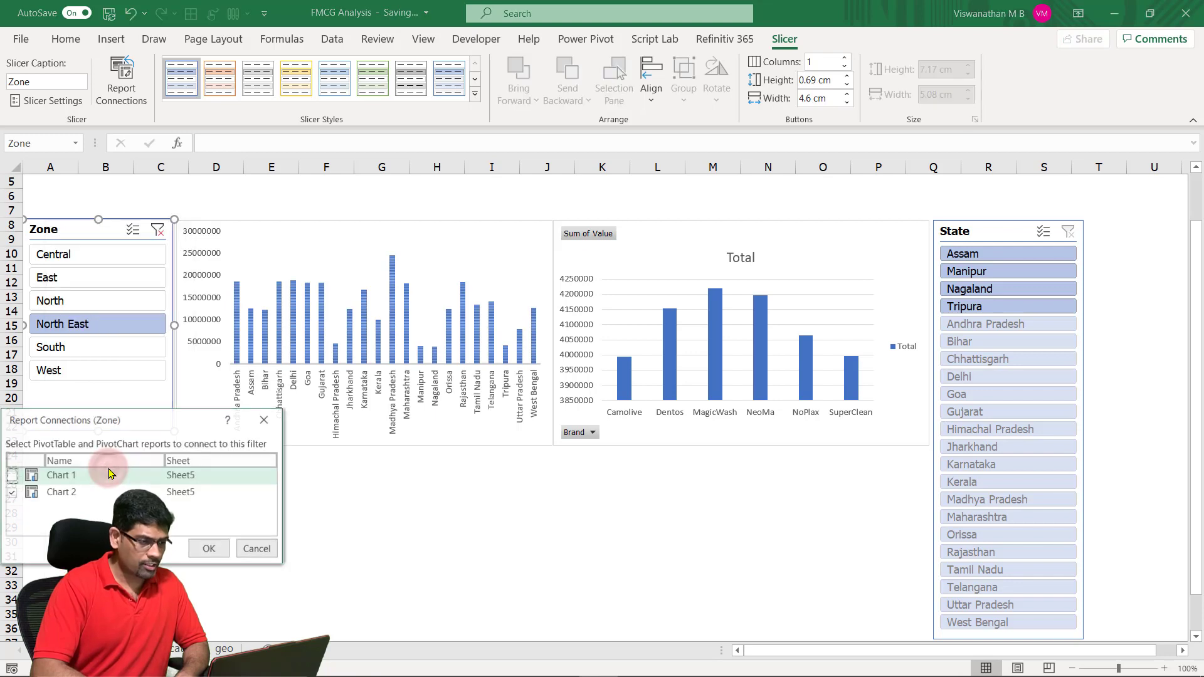
pyautogui.click(12, 477)
pyautogui.click(210, 550)
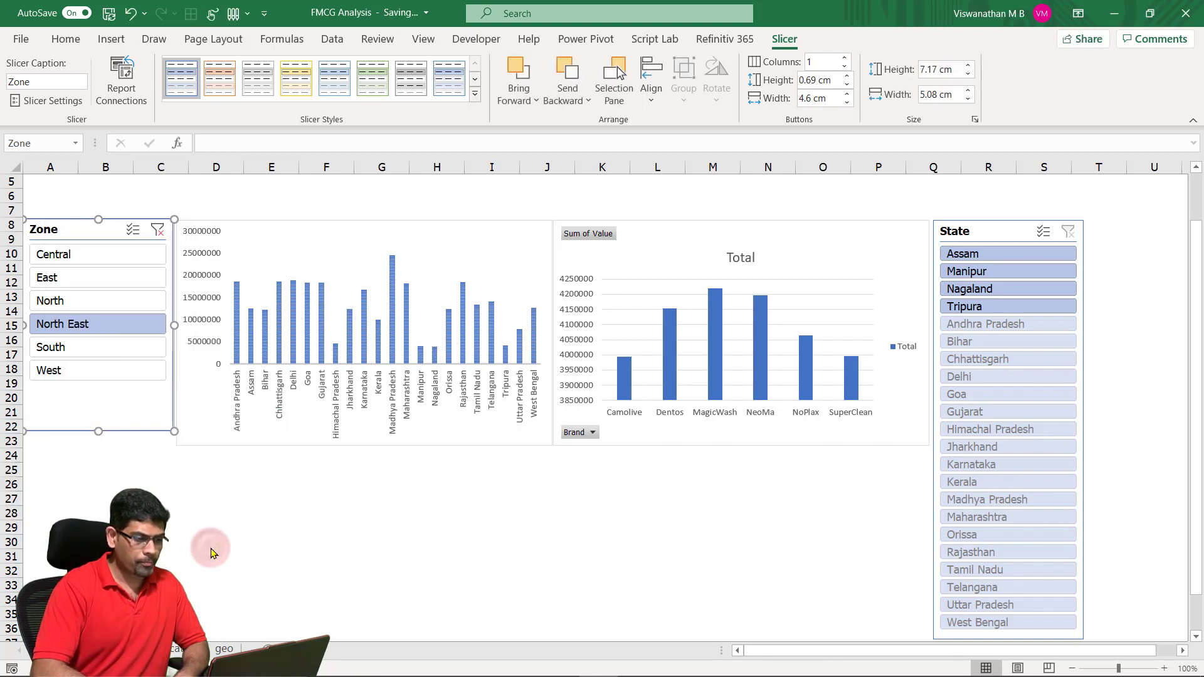
# Test the connected Zone slicer by filtering both charts to North, and clear its filter.
pyautogui.click(80, 316)
pyautogui.click(76, 303)
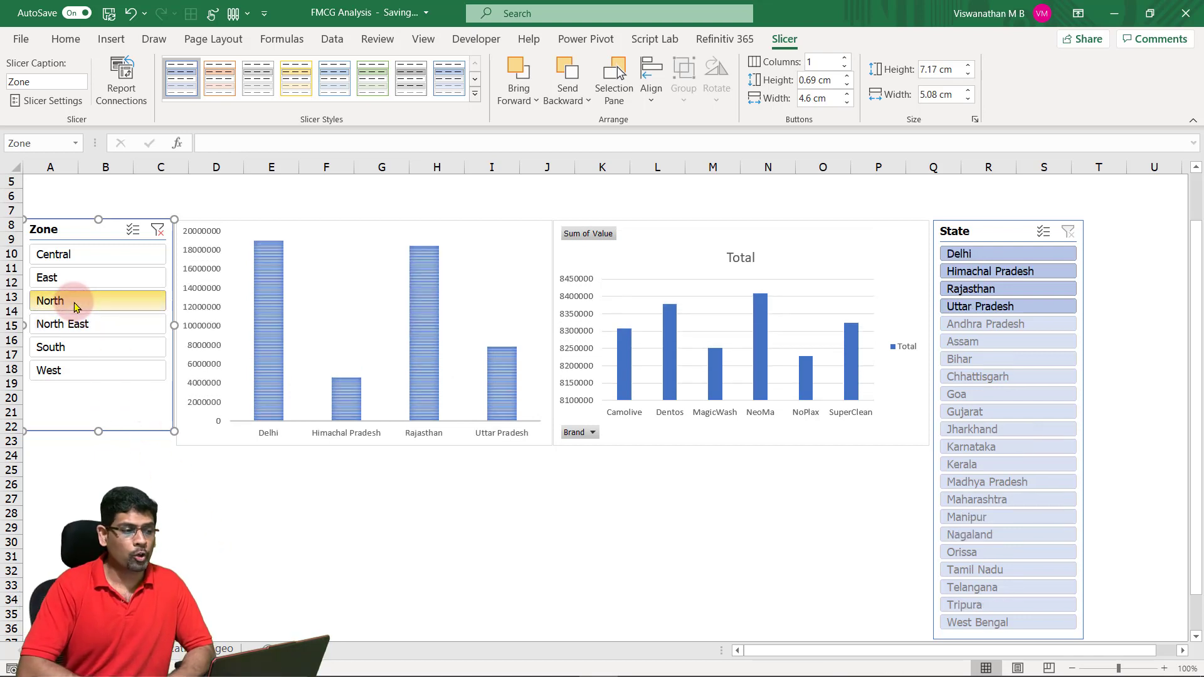
pyautogui.click(157, 231)
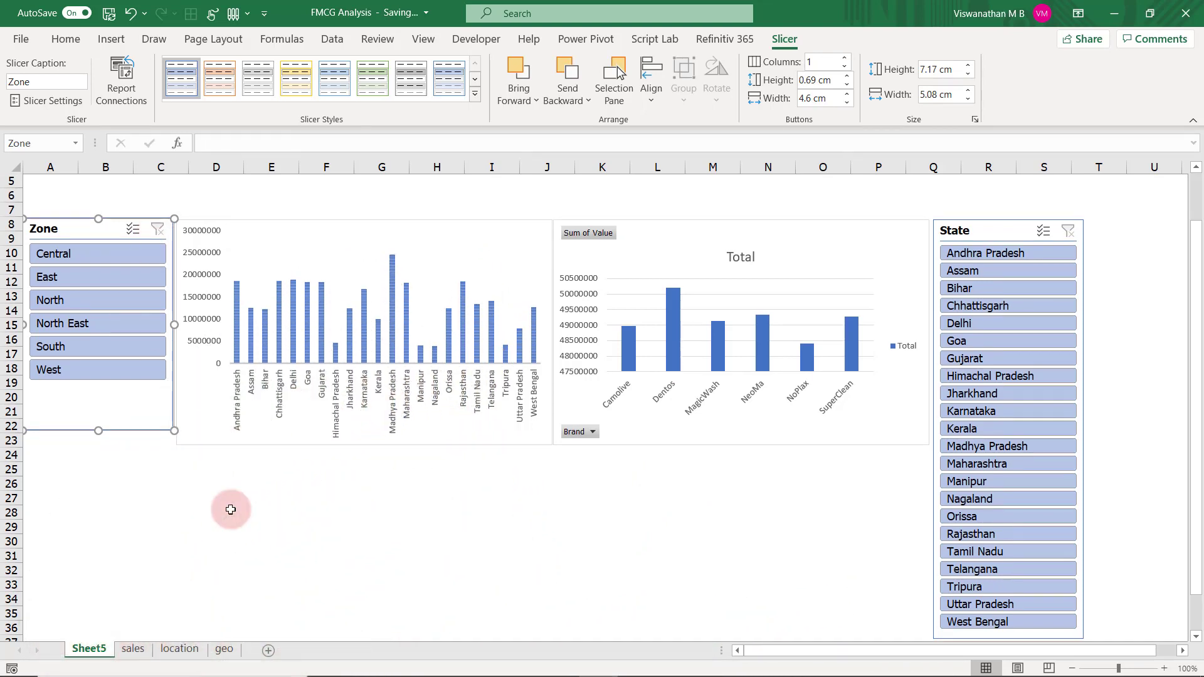
# Insert a third PivotChart based on the sales sheet's Table7 at cell D25 of Sheet5, adding the data to the Data Model.
pyautogui.scroll(-1, 231, 510)
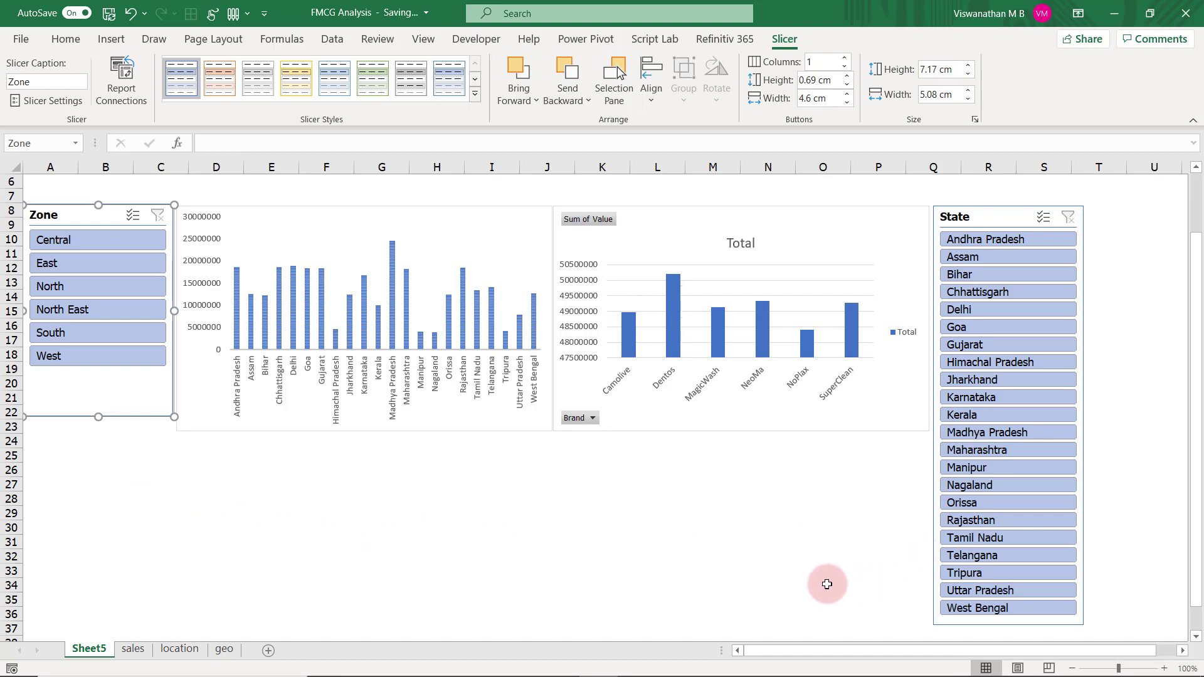
pyautogui.click(133, 649)
pyautogui.click(362, 310)
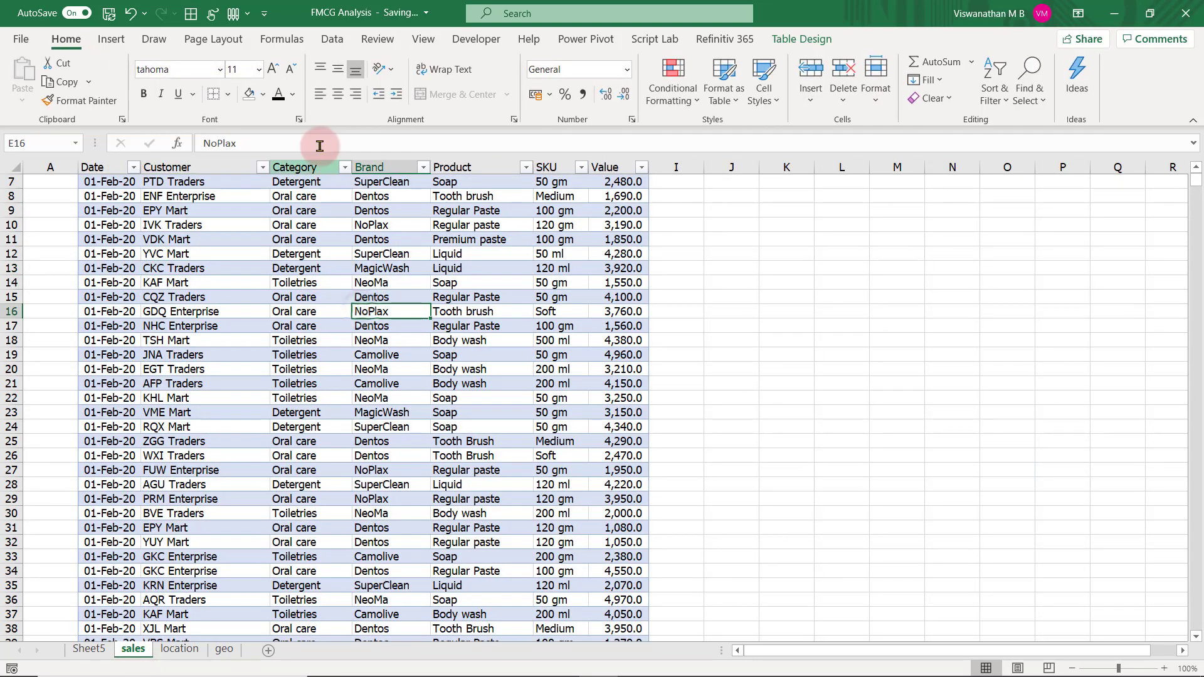
pyautogui.click(111, 39)
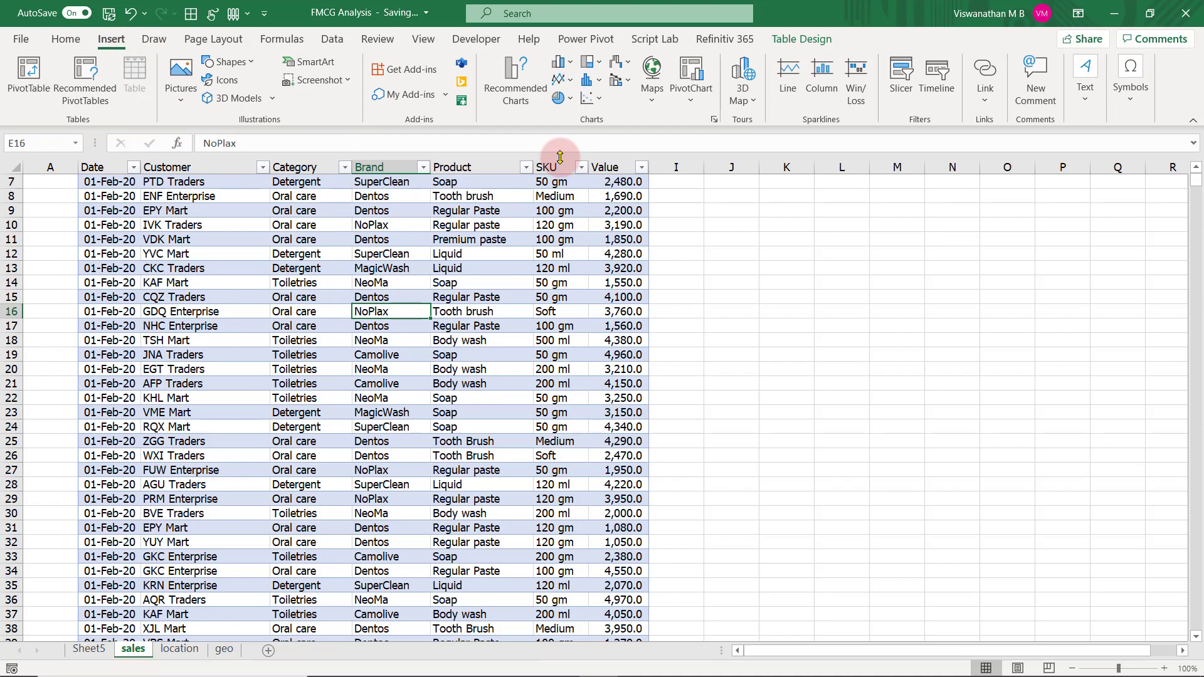
pyautogui.click(692, 106)
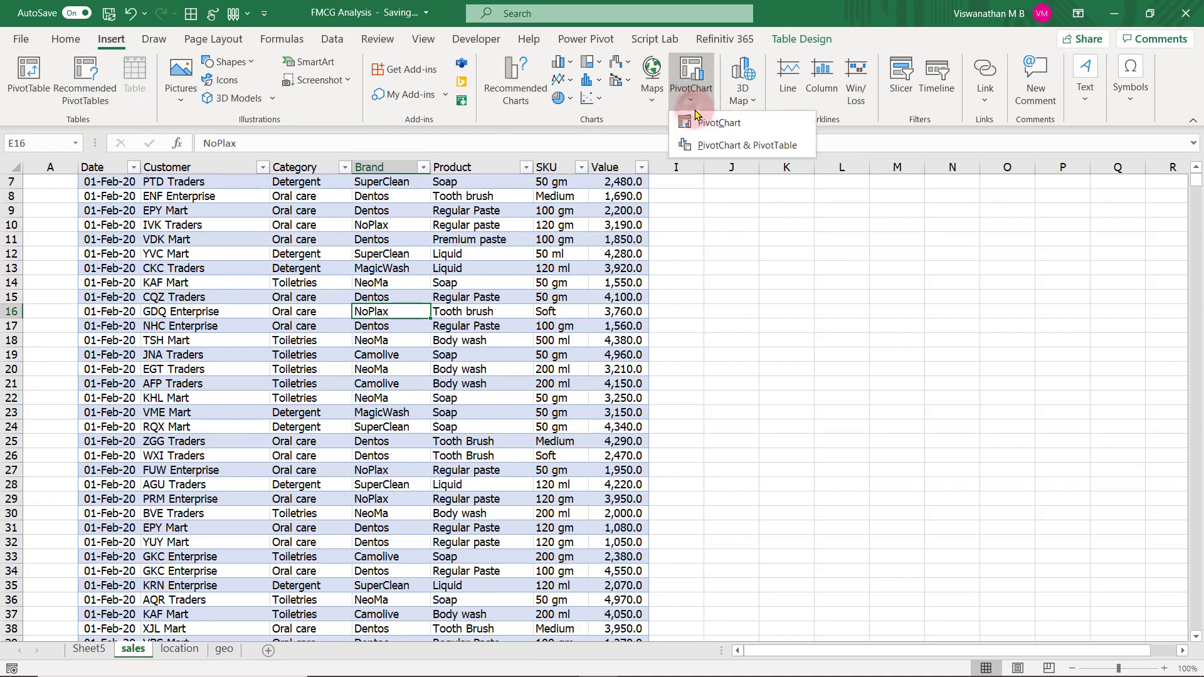
pyautogui.click(709, 122)
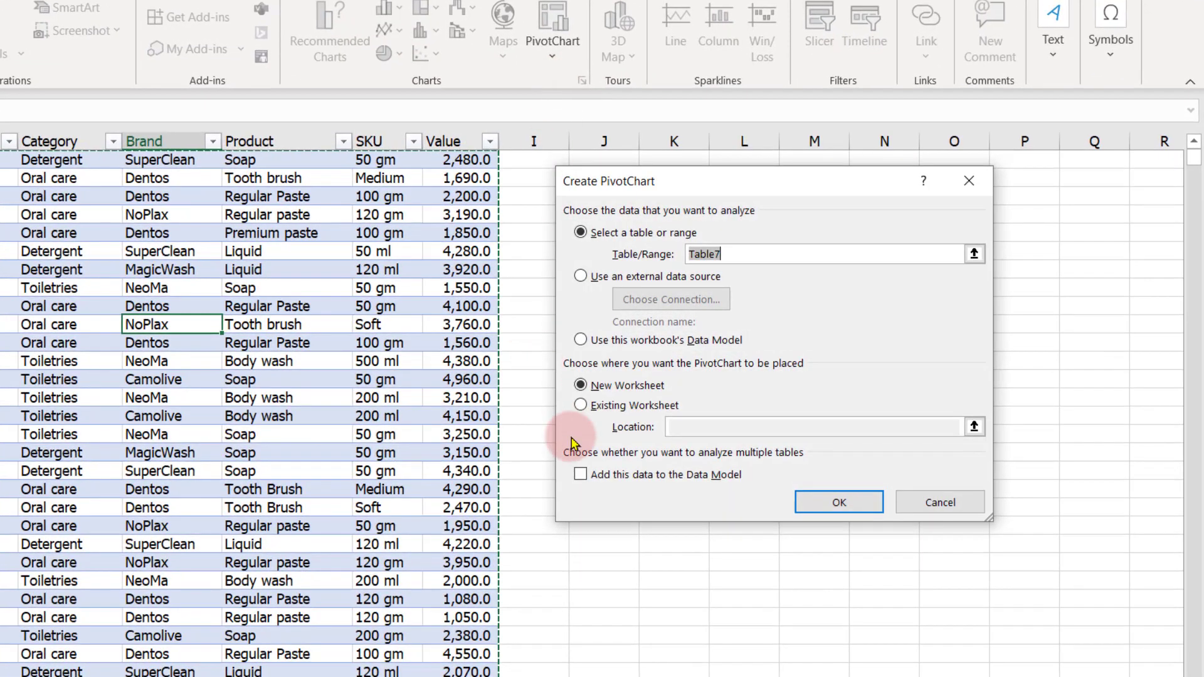
pyautogui.click(583, 405)
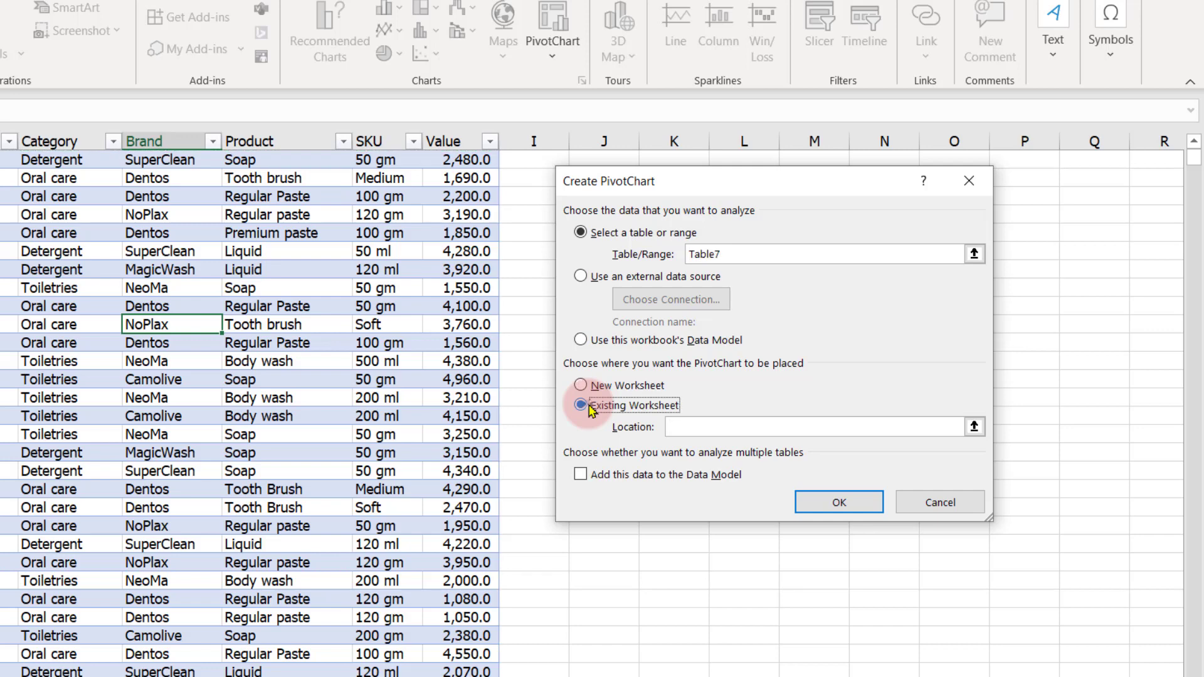
pyautogui.click(581, 475)
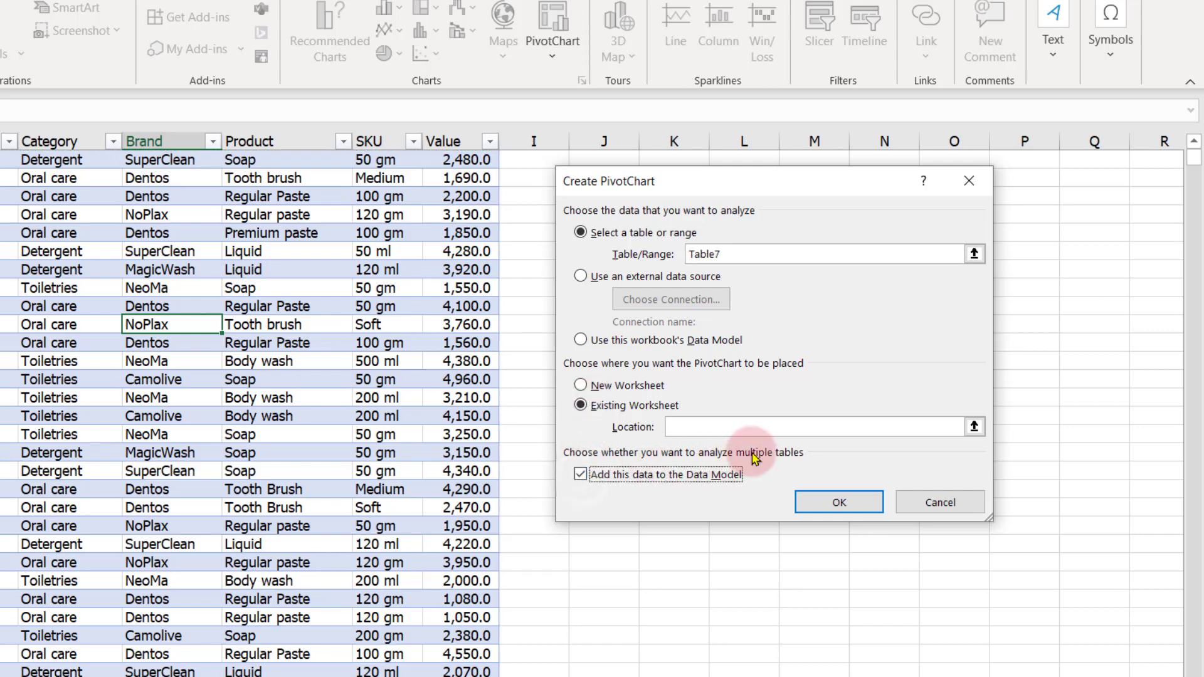
pyautogui.click(760, 423)
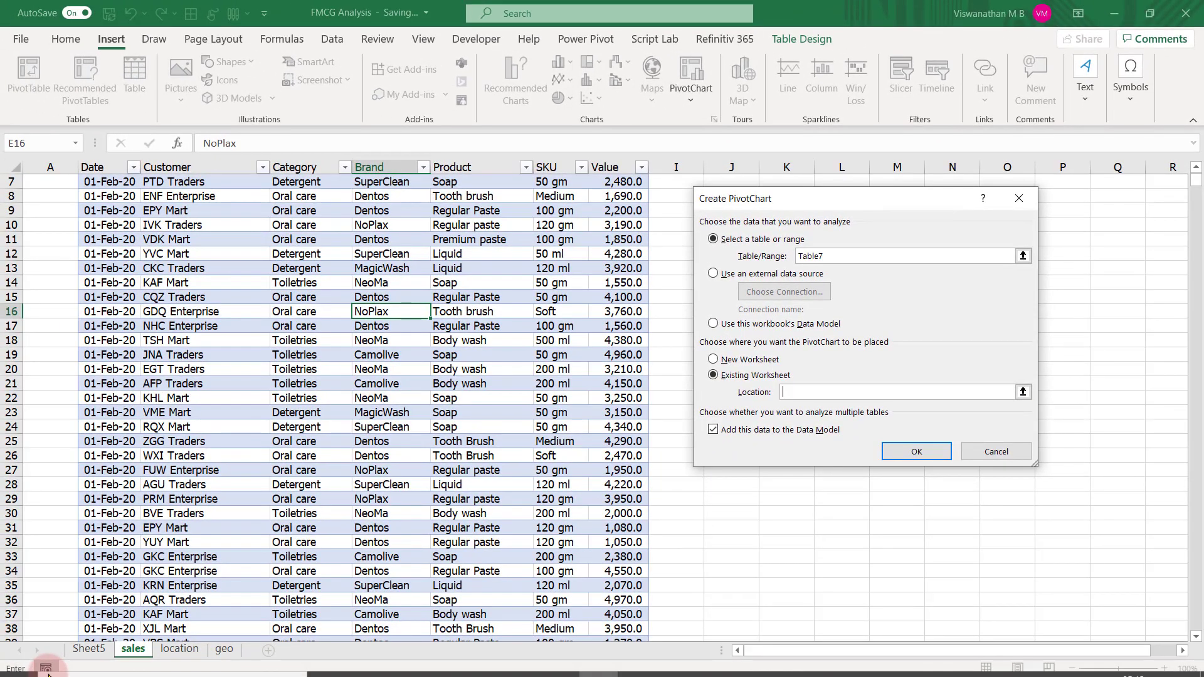
pyautogui.click(88, 648)
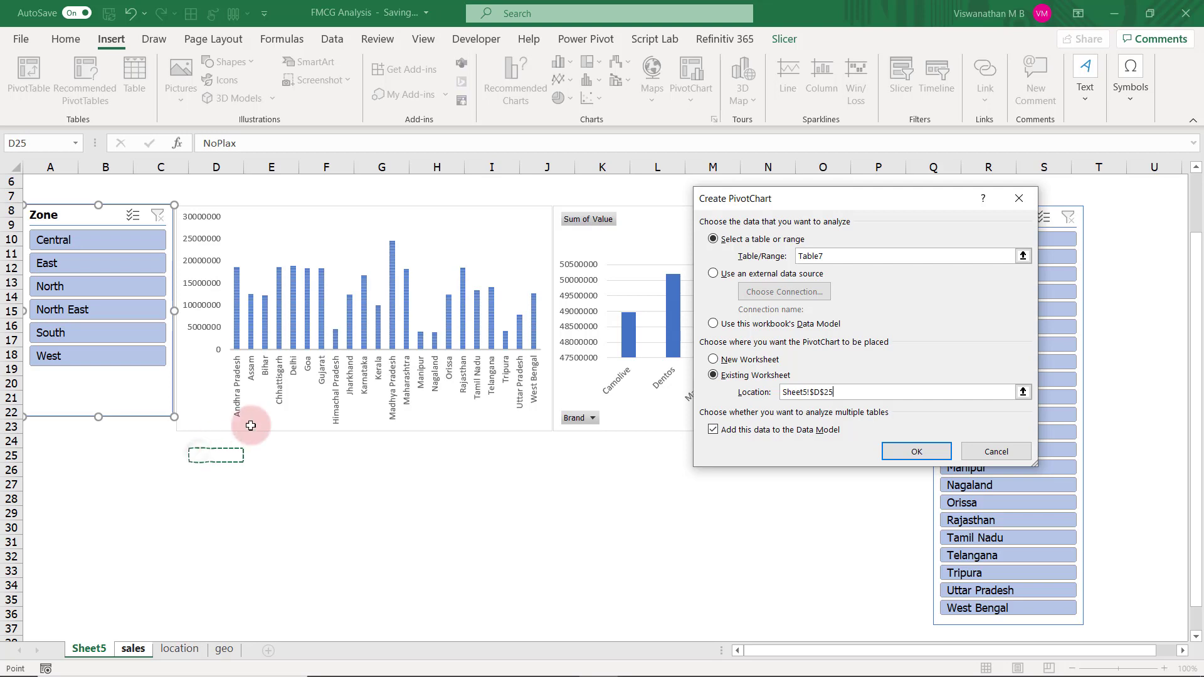
pyautogui.click(889, 452)
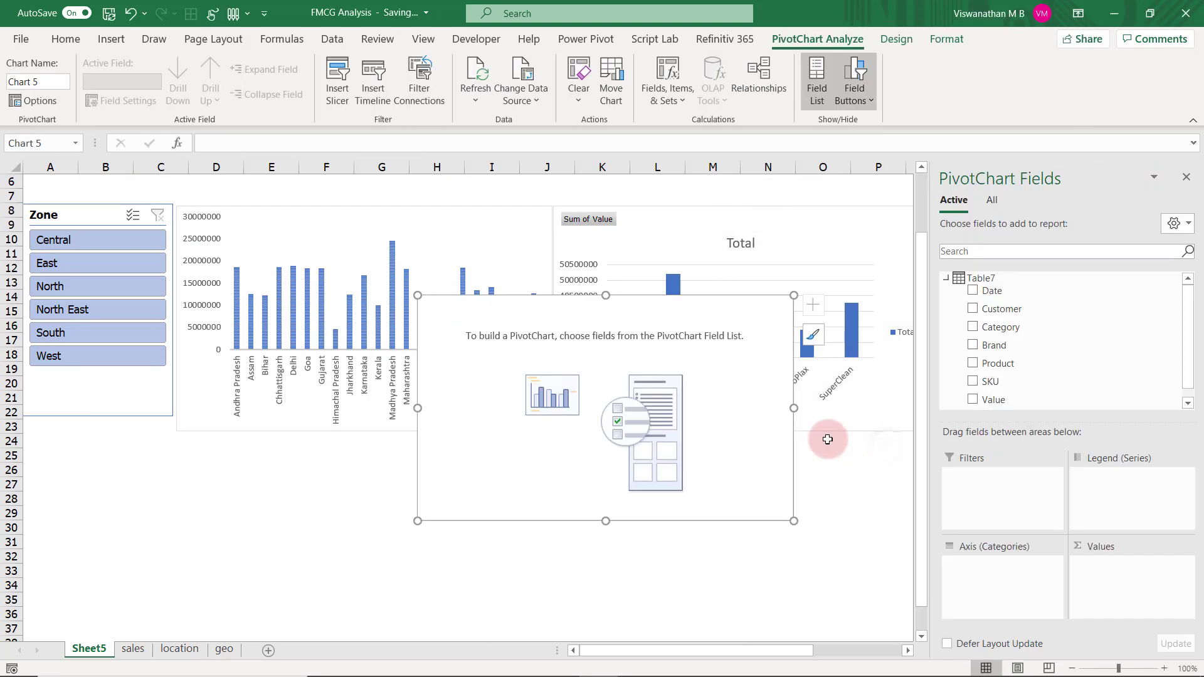
# Move the empty PivotChart directly below the state chart and widen it to span both upper charts.
pyautogui.moveTo(489, 309); pyautogui.dragTo(248, 442)
pyautogui.moveTo(551, 546); pyautogui.dragTo(540, 500)
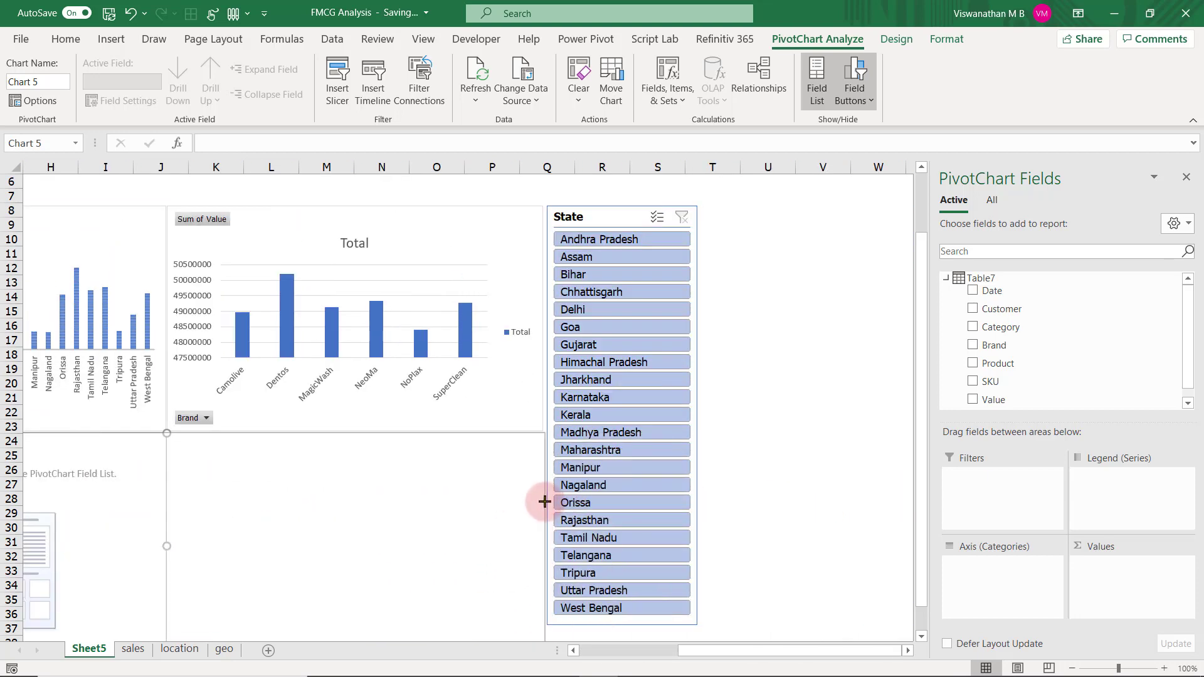
pyautogui.moveTo(547, 544); pyautogui.dragTo(545, 541)
# Plot the sum of Table7's Value by Table8's City in the new PivotChart and delete its legend.
pyautogui.click(992, 201)
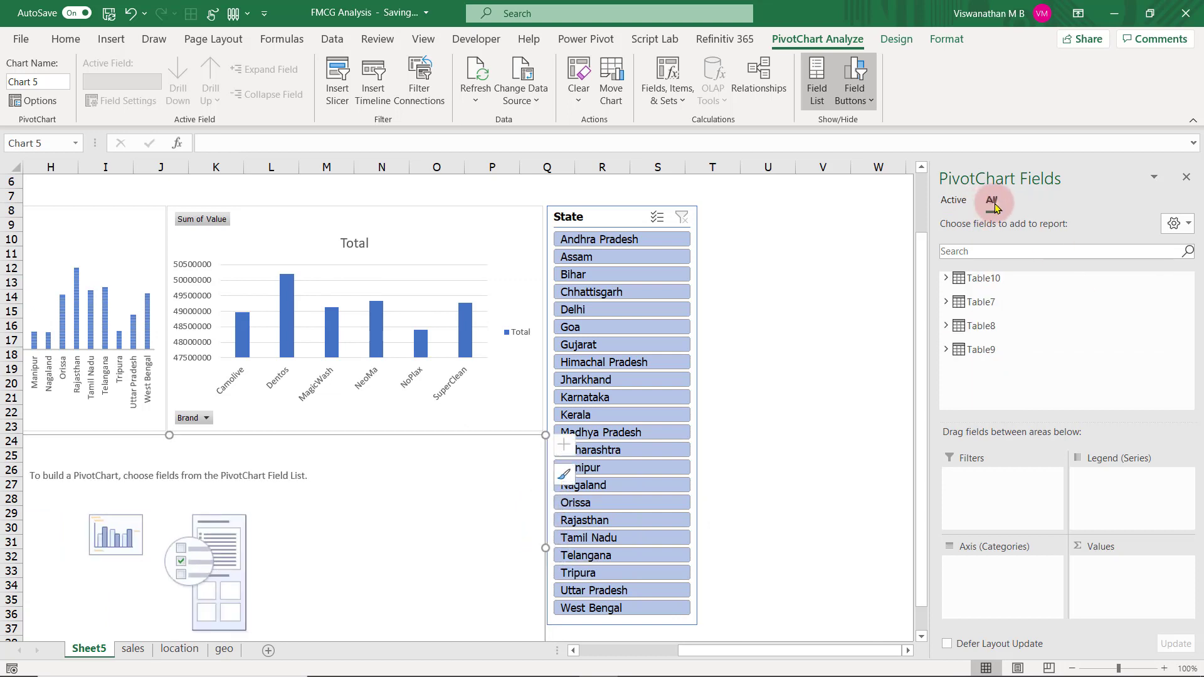
pyautogui.click(958, 334)
pyautogui.click(948, 329)
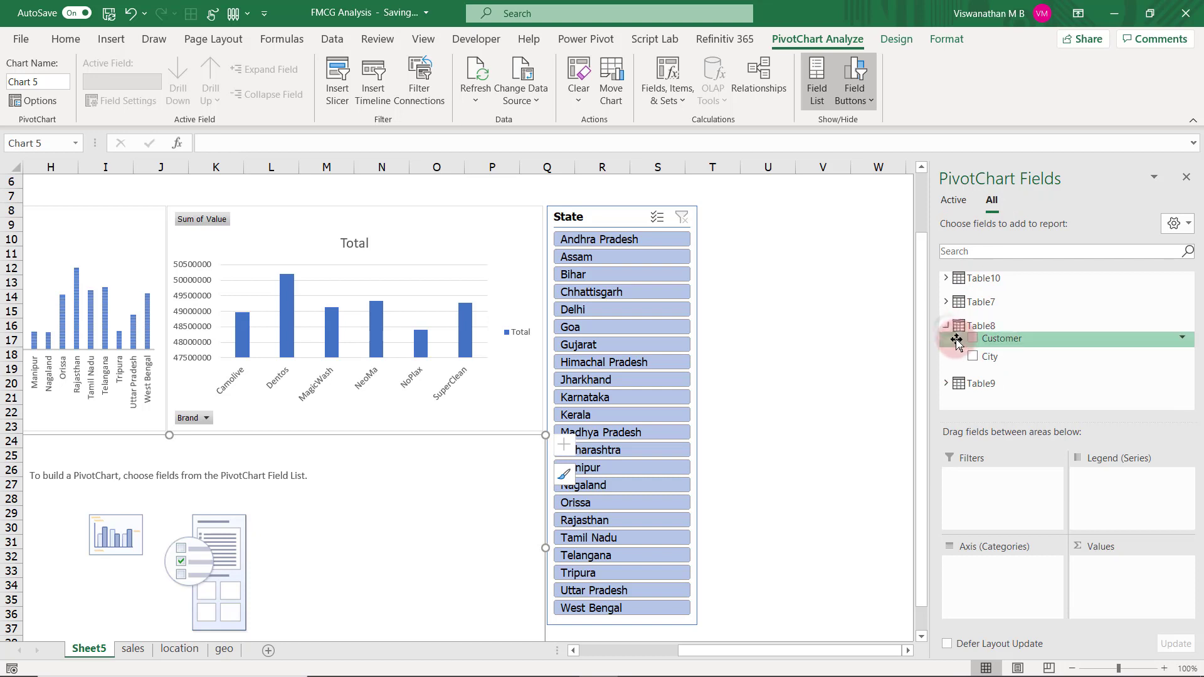
pyautogui.moveTo(979, 354); pyautogui.dragTo(969, 558)
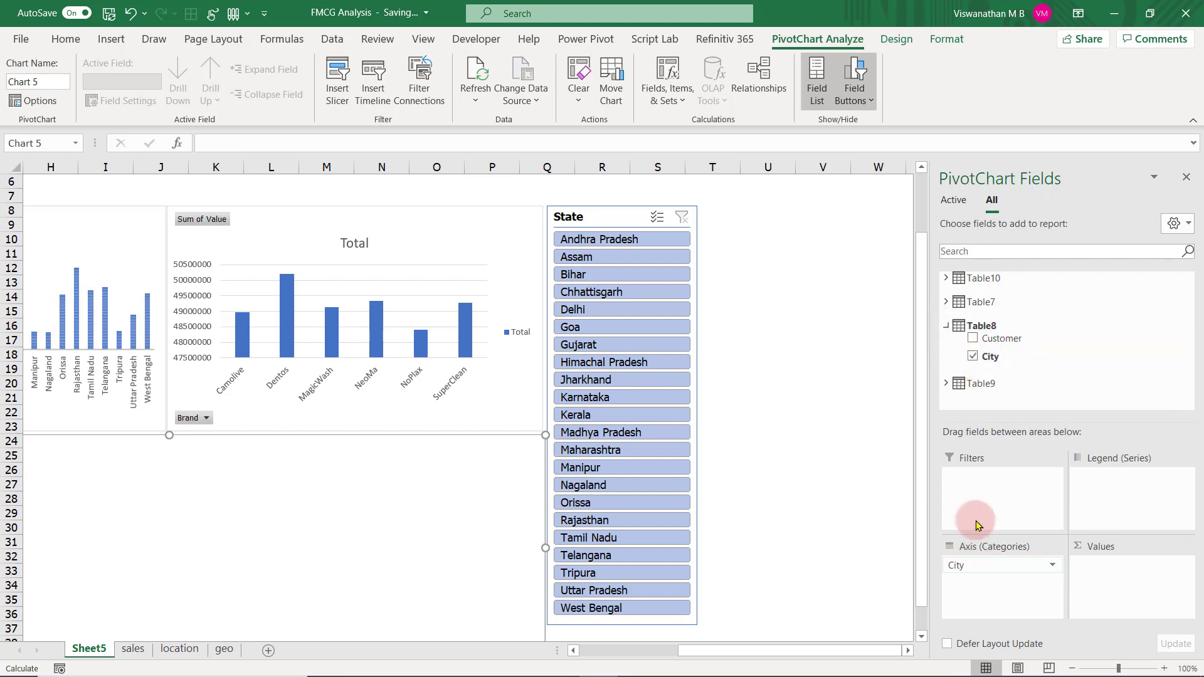
pyautogui.click(947, 303)
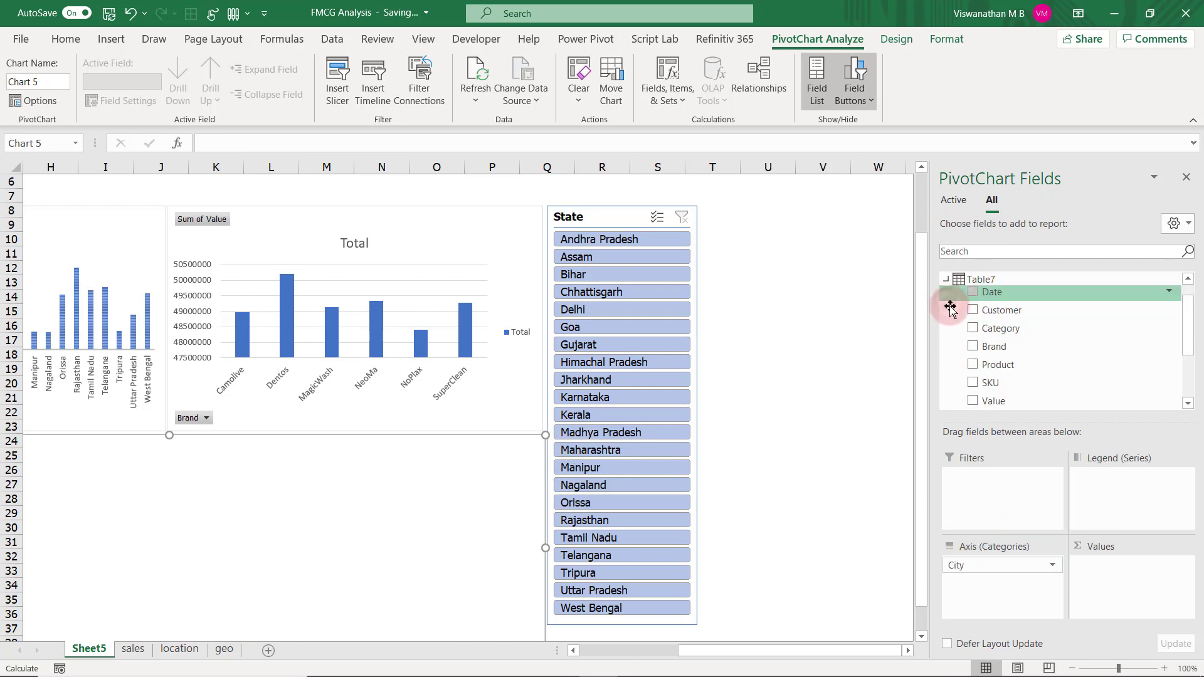
pyautogui.scroll(-1, 1116, 351)
pyautogui.click(1142, 354)
pyautogui.click(526, 566)
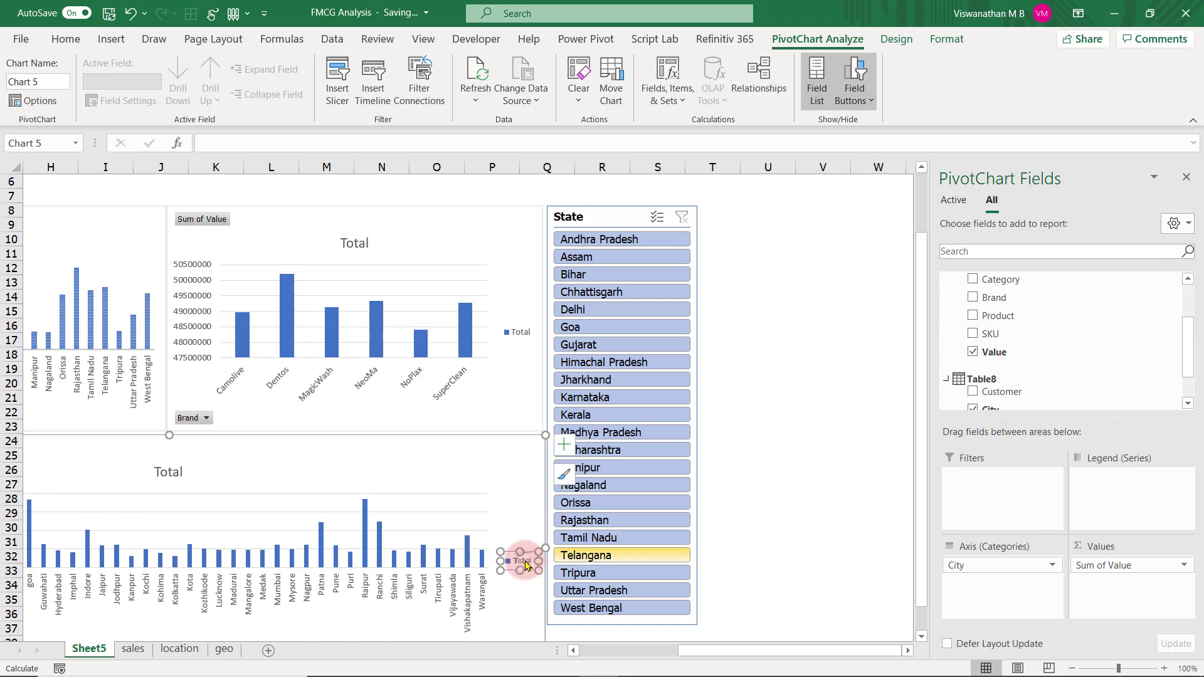
pyautogui.press('Delete')
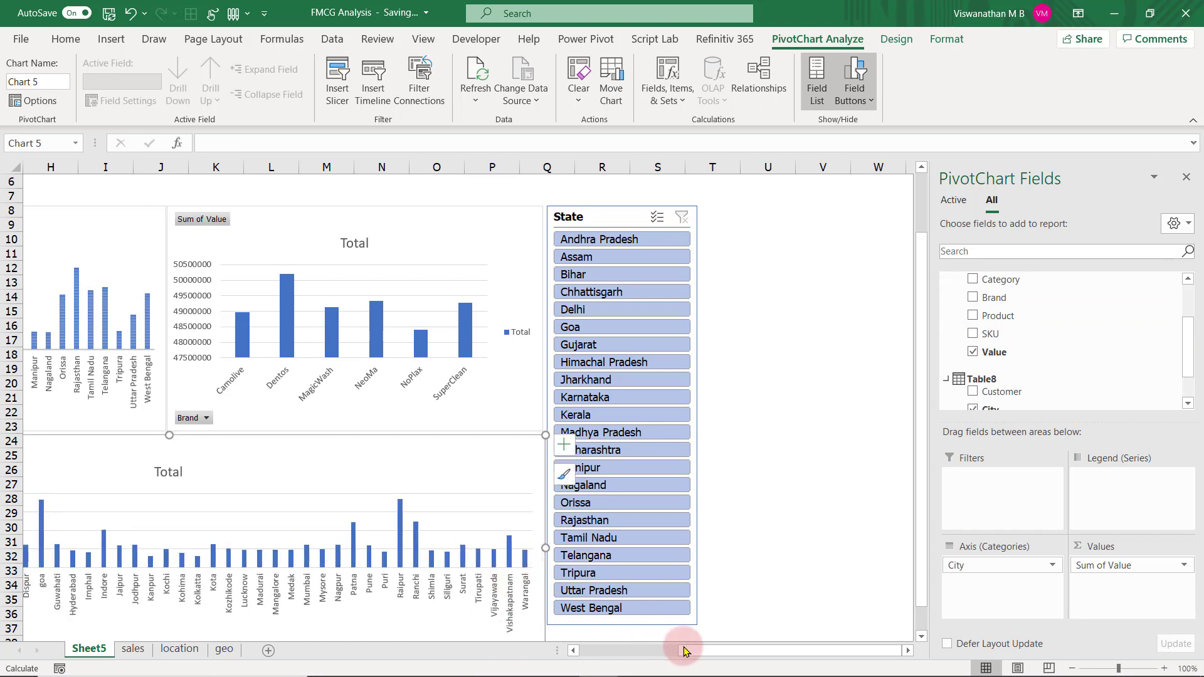
# Change the brand PivotChart's chart type from Clustered Column to a basic Pie.
pyautogui.moveTo(693, 652); pyautogui.dragTo(621, 652)
pyautogui.click(643, 287)
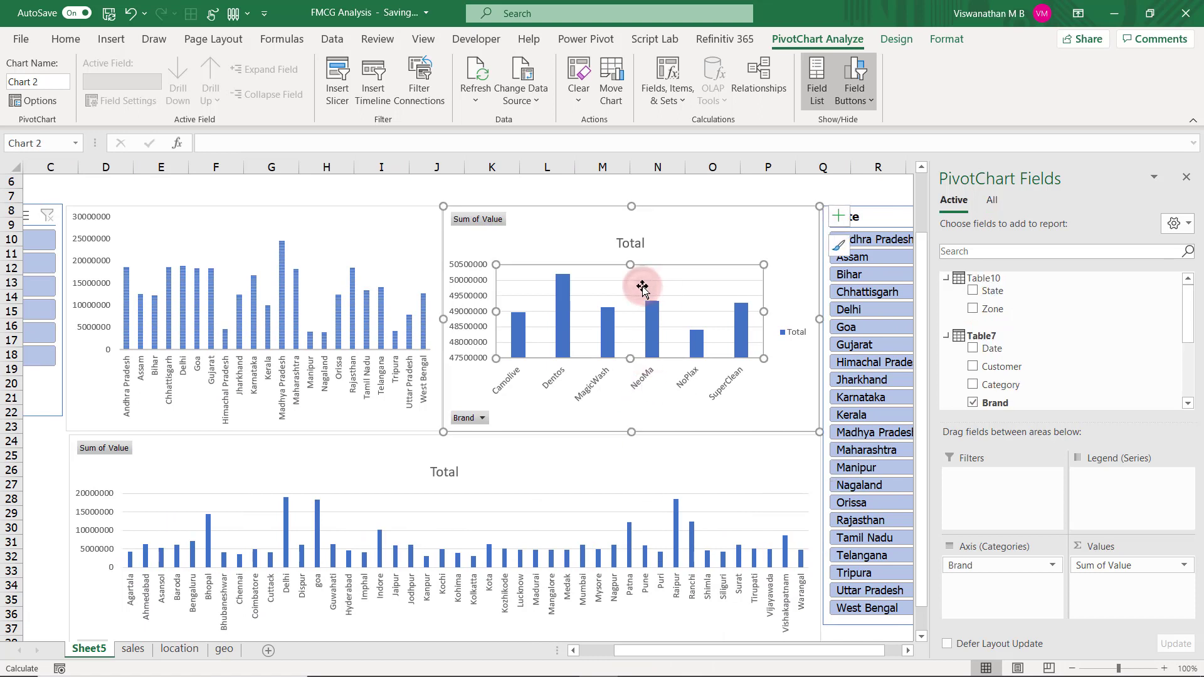
pyautogui.rightClick(643, 289)
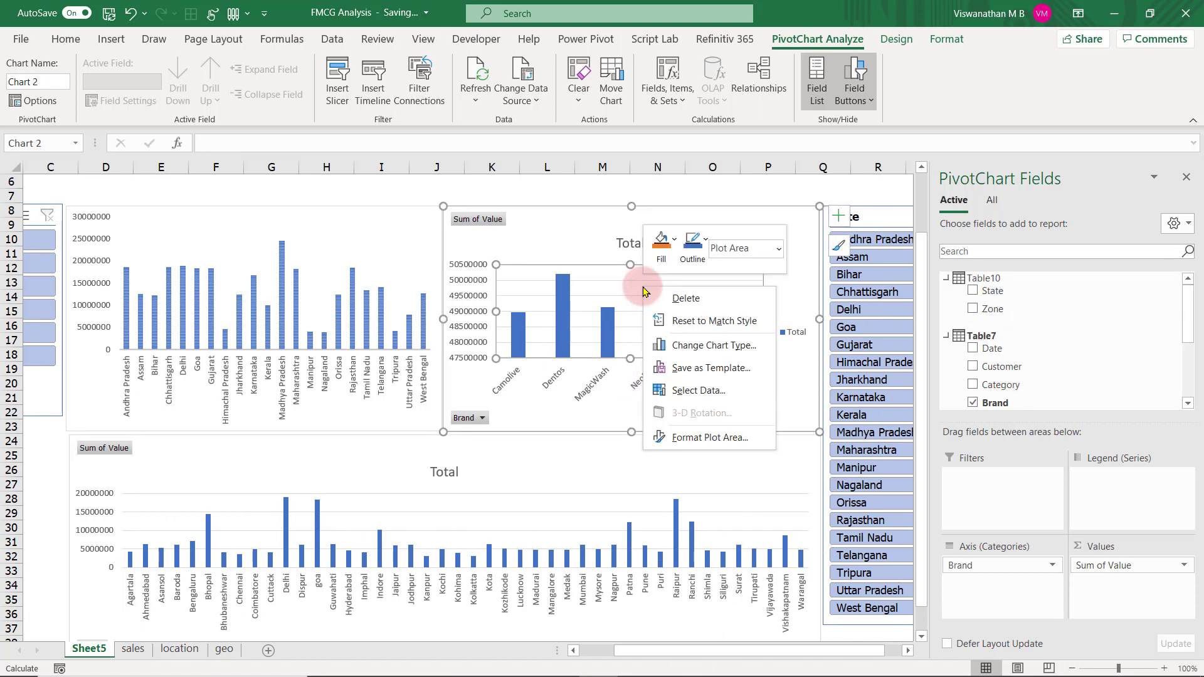
pyautogui.click(662, 345)
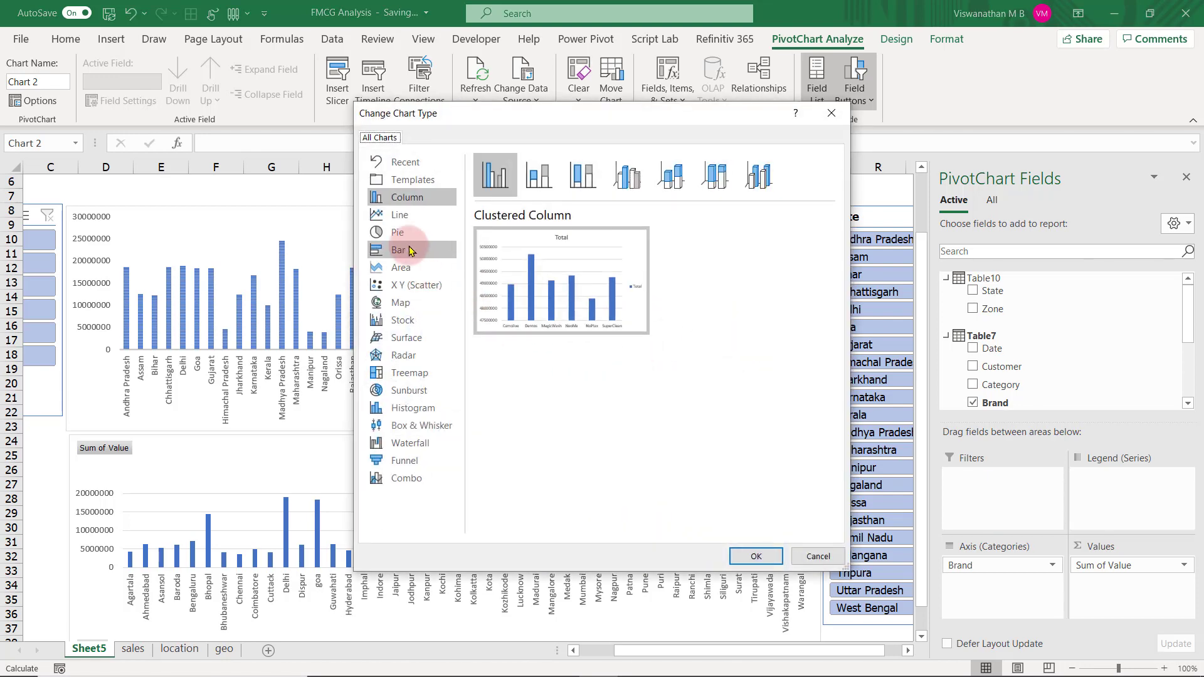
pyautogui.click(400, 233)
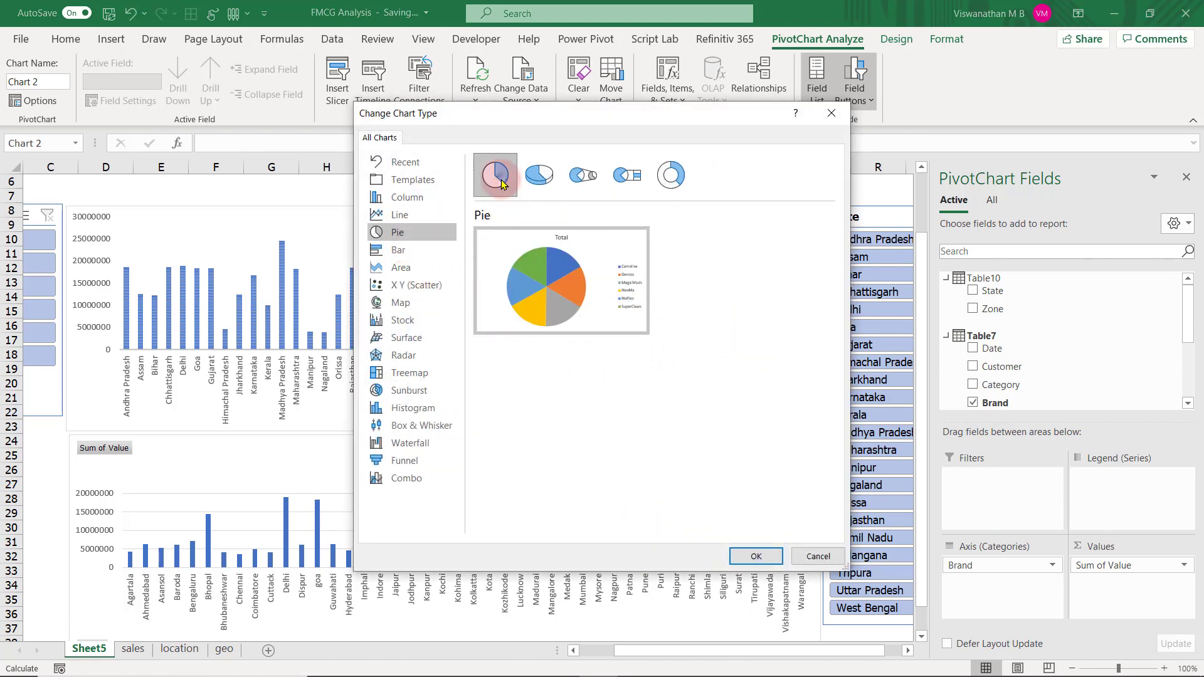
pyautogui.click(781, 555)
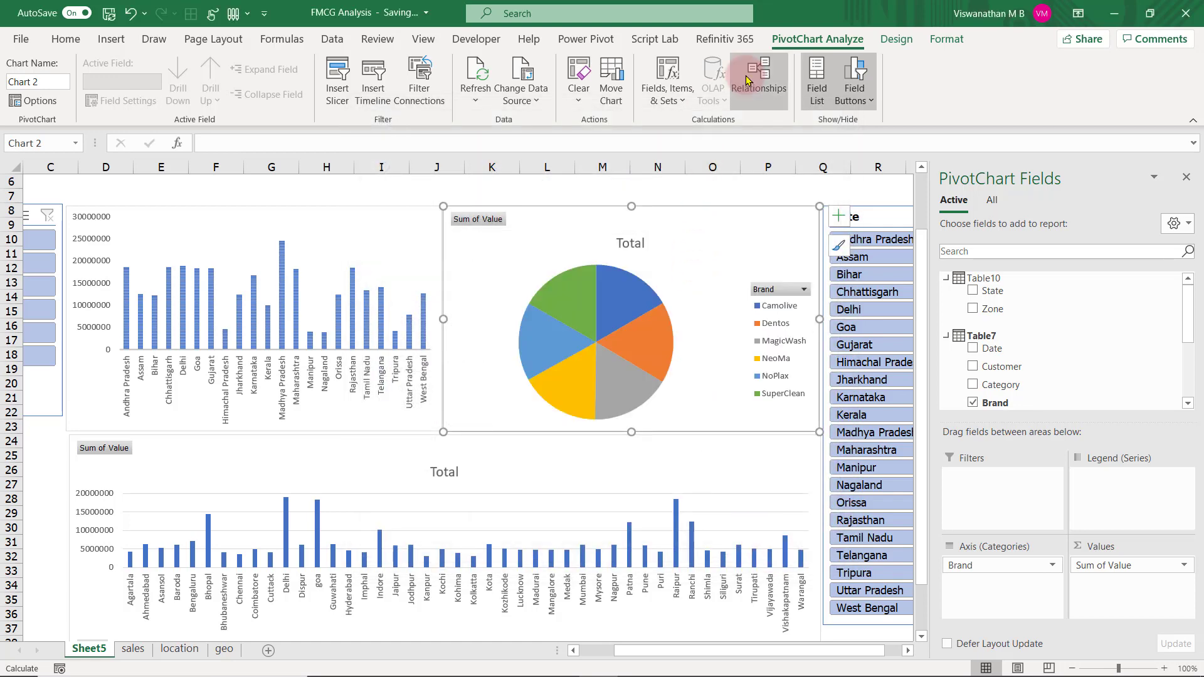
# Apply the second chart style, with hatched slices, to the brand pie chart.
pyautogui.click(896, 39)
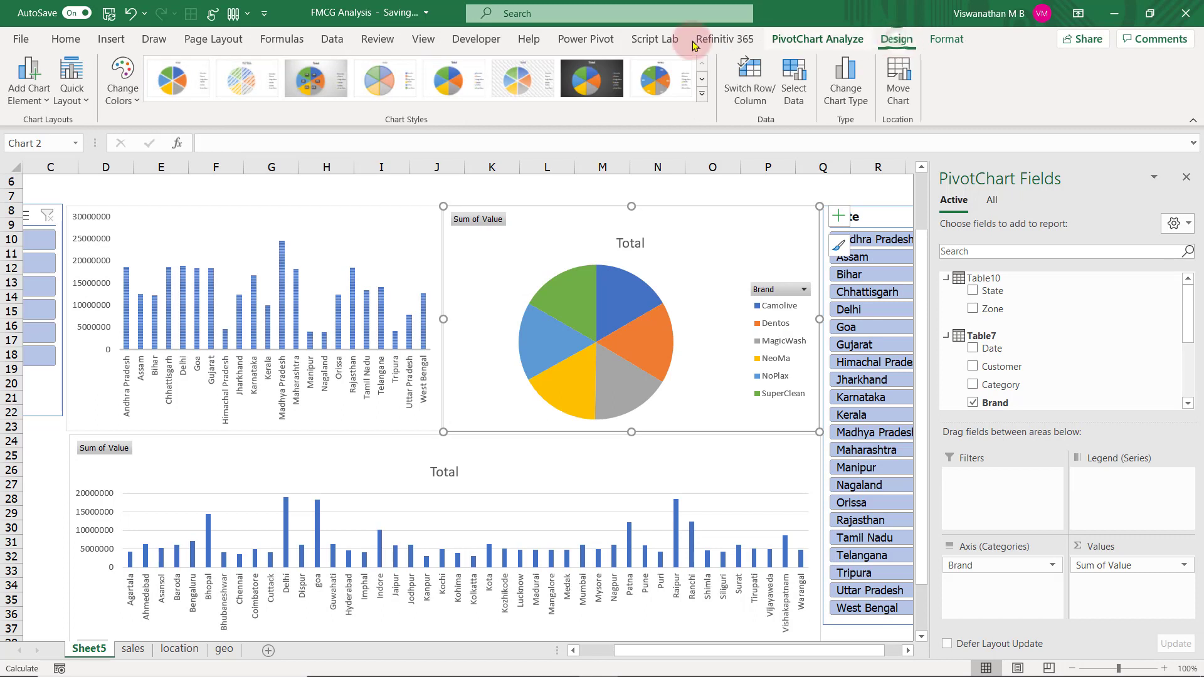
pyautogui.click(250, 83)
pyautogui.click(269, 438)
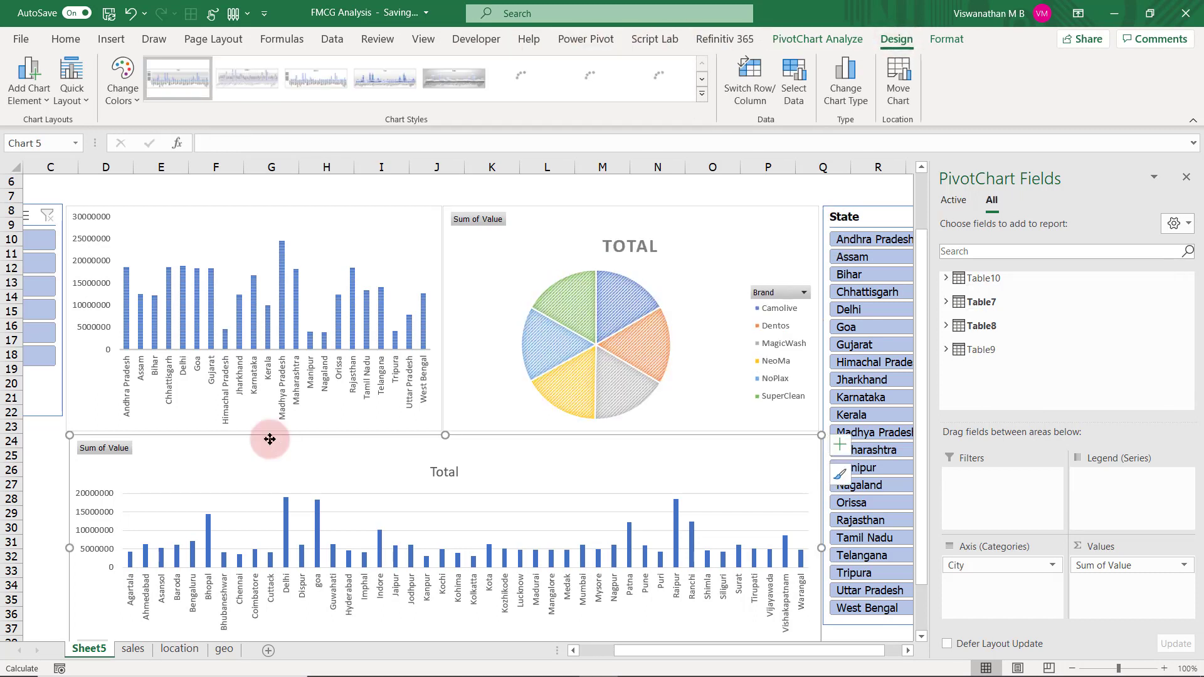
# Hide all field buttons on the brand pie chart and on the city column chart.
pyautogui.click(498, 298)
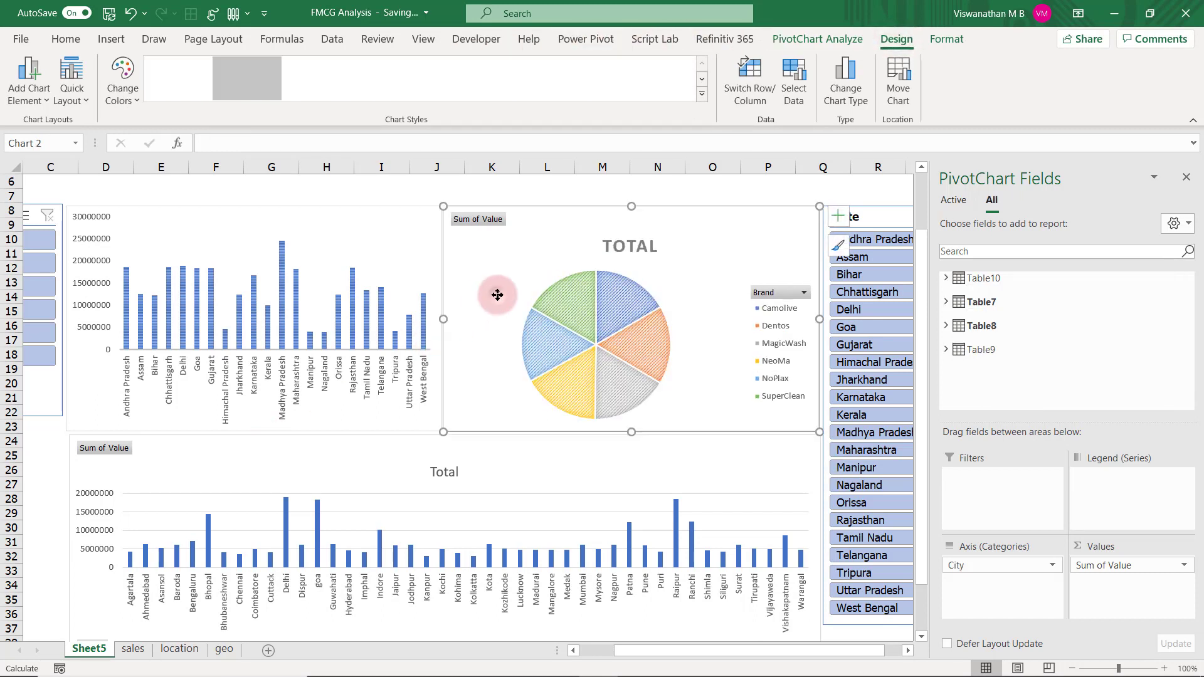
pyautogui.click(831, 38)
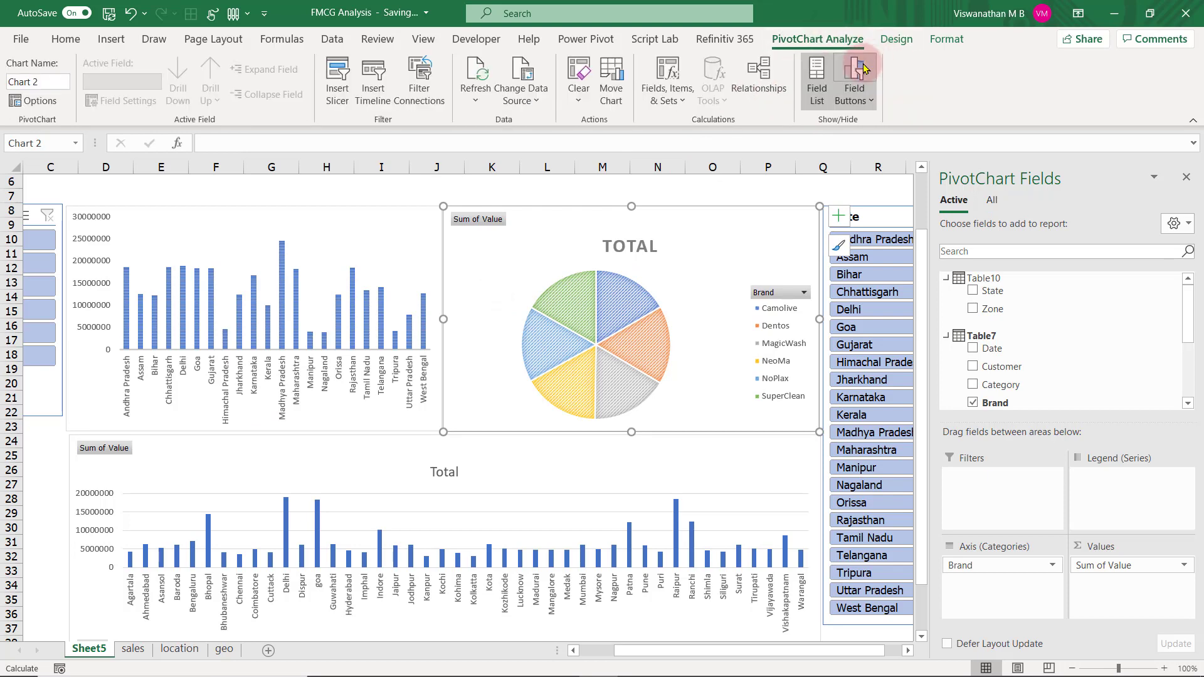
pyautogui.click(864, 69)
pyautogui.click(658, 468)
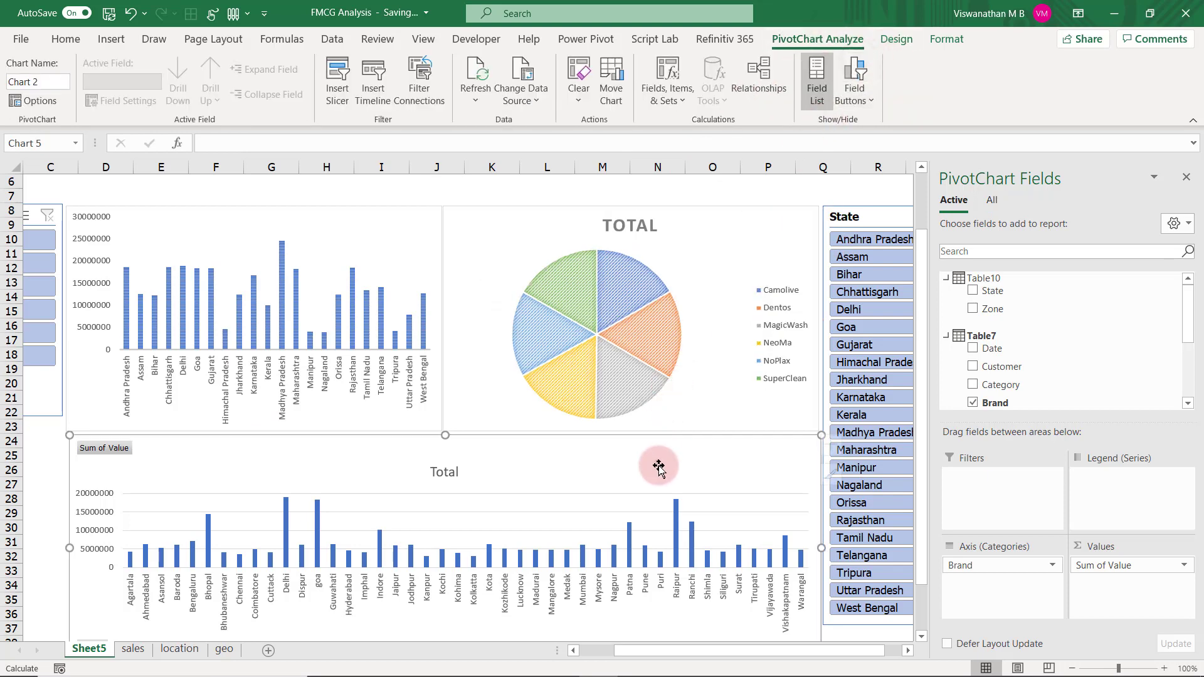
pyautogui.click(841, 60)
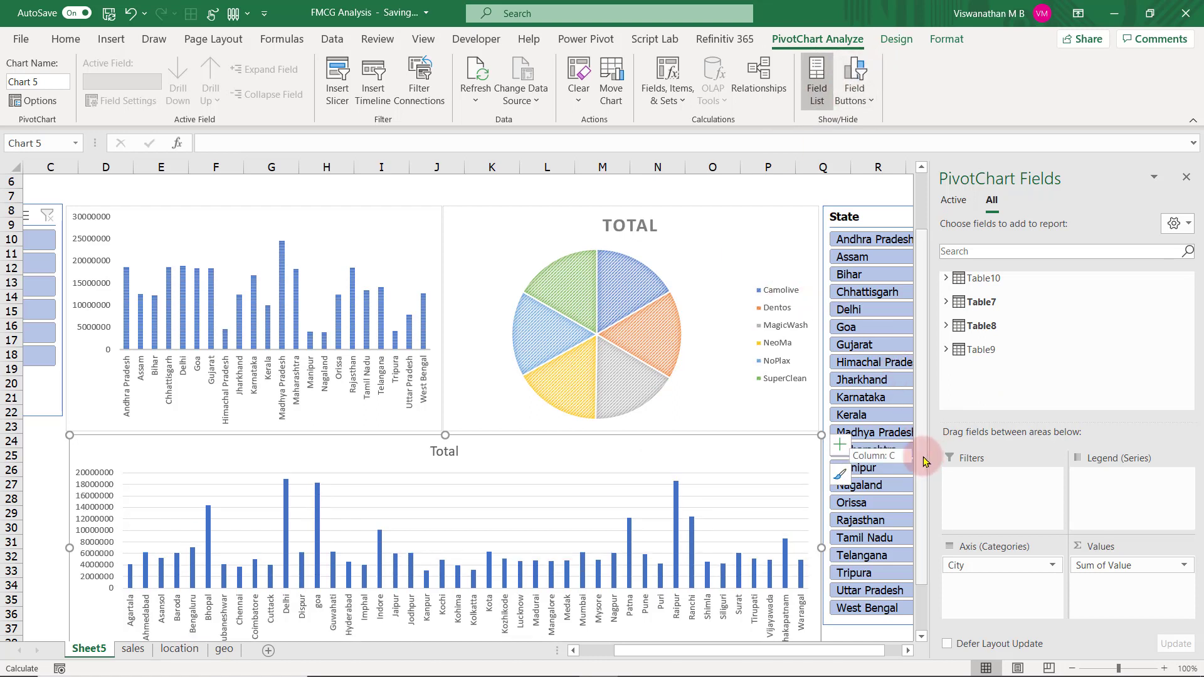
# Shorten the city chart to end level with the State slicer, and extend the slicer down to about row 41.
pyautogui.scroll(-2, 923, 471)
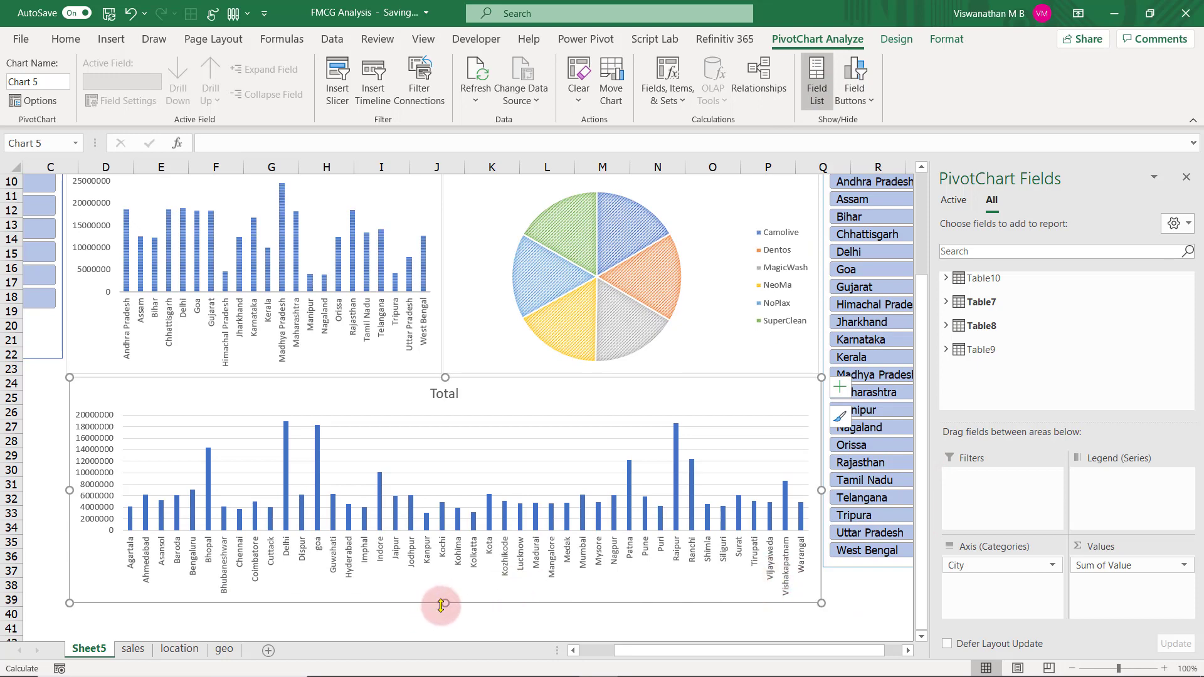
pyautogui.moveTo(444, 604); pyautogui.dragTo(443, 569)
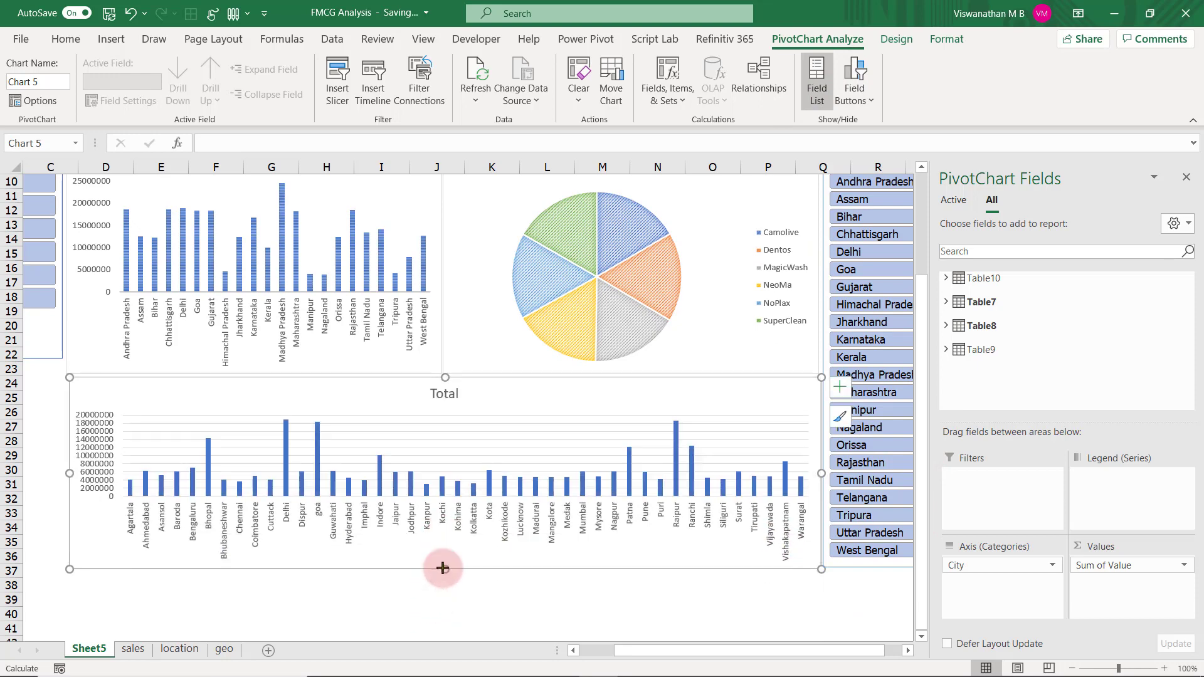
pyautogui.click(843, 563)
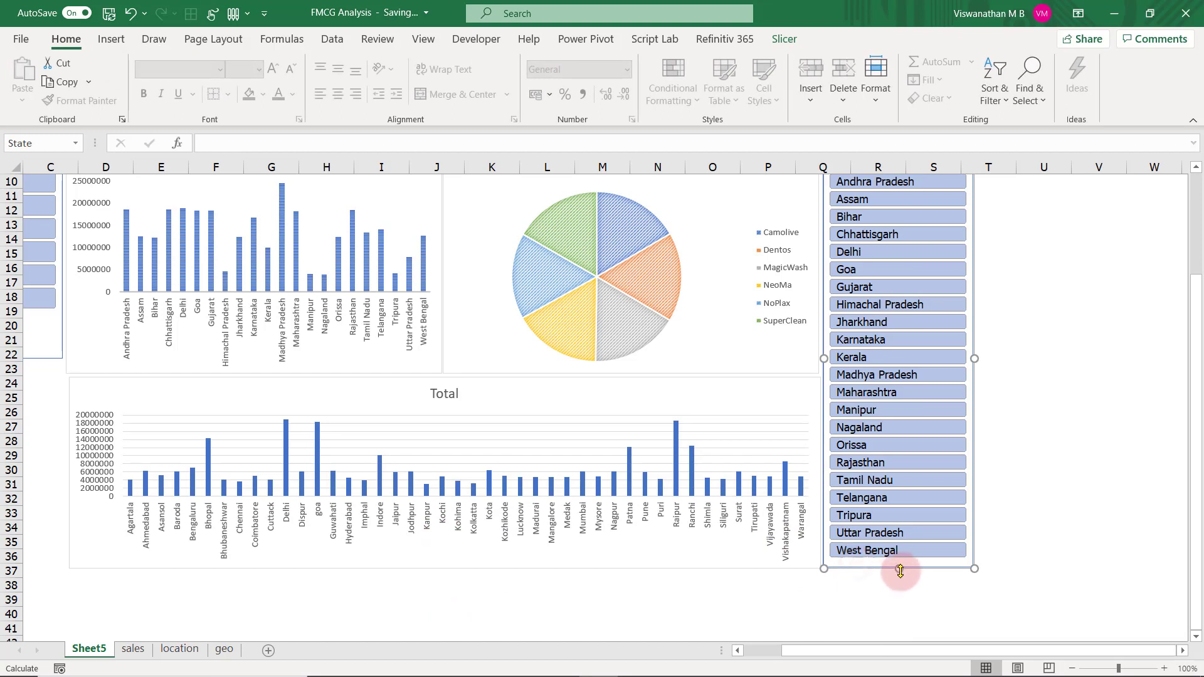
pyautogui.moveTo(899, 569); pyautogui.dragTo(892, 633)
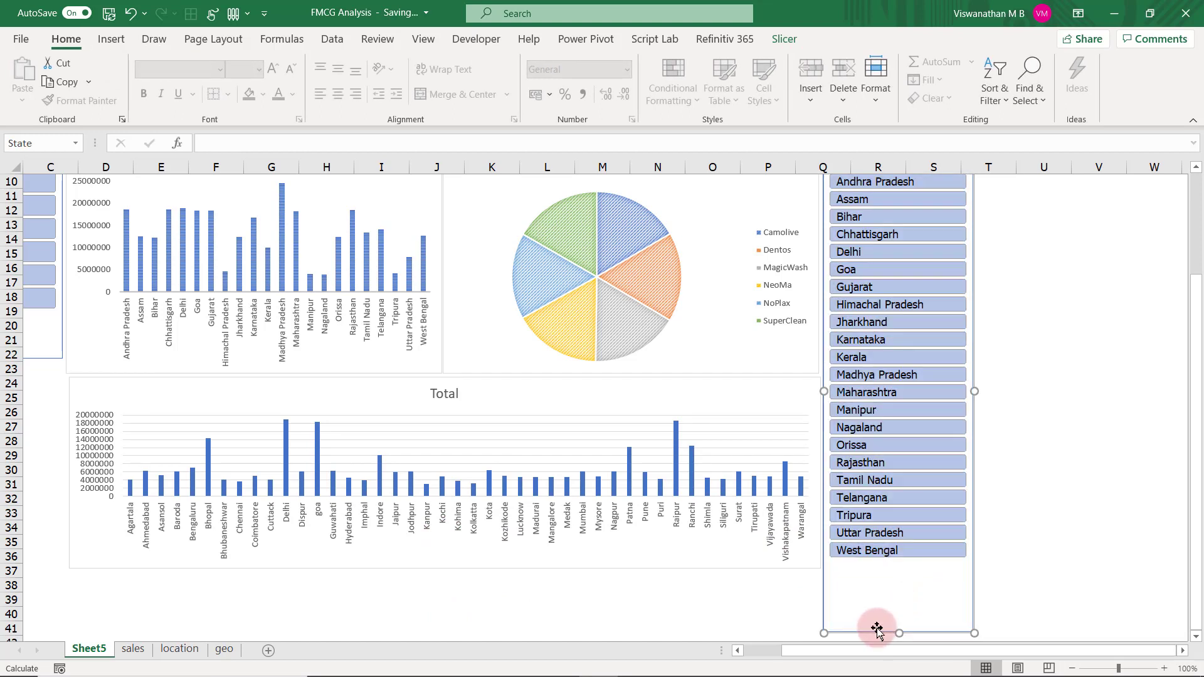
# Insert a timeline for Table7's Date field, based on the city PivotChart.
pyautogui.click(604, 565)
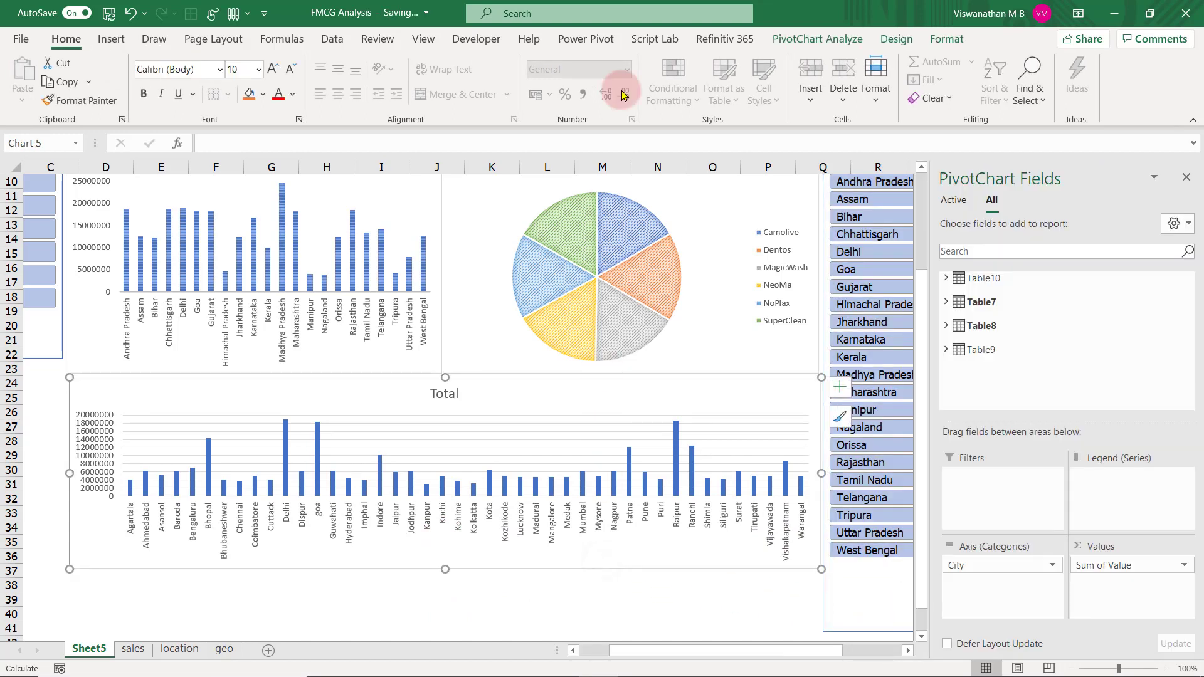
pyautogui.click(105, 39)
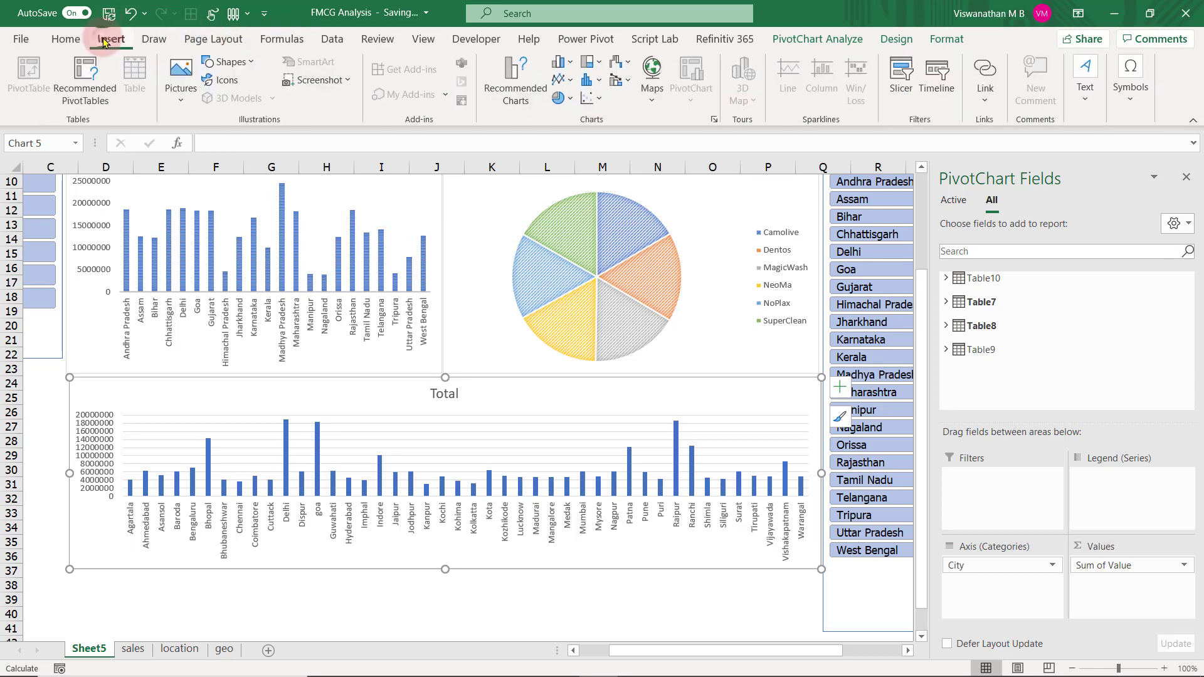
pyautogui.click(934, 82)
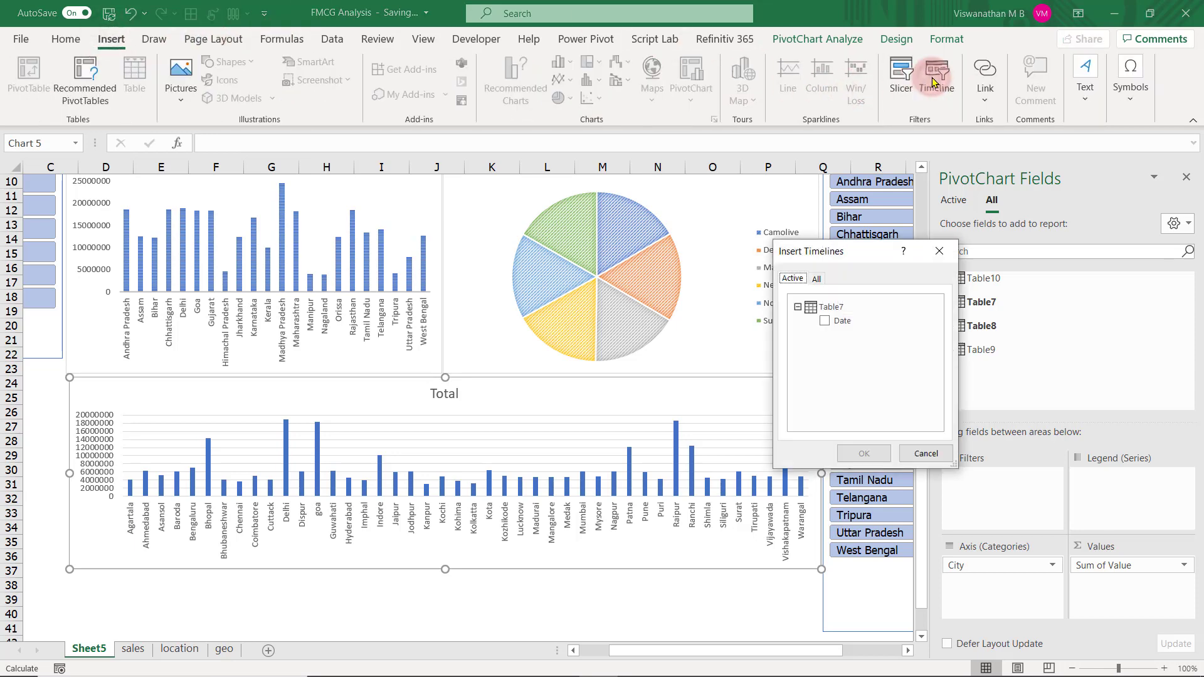
pyautogui.click(827, 322)
pyautogui.click(864, 453)
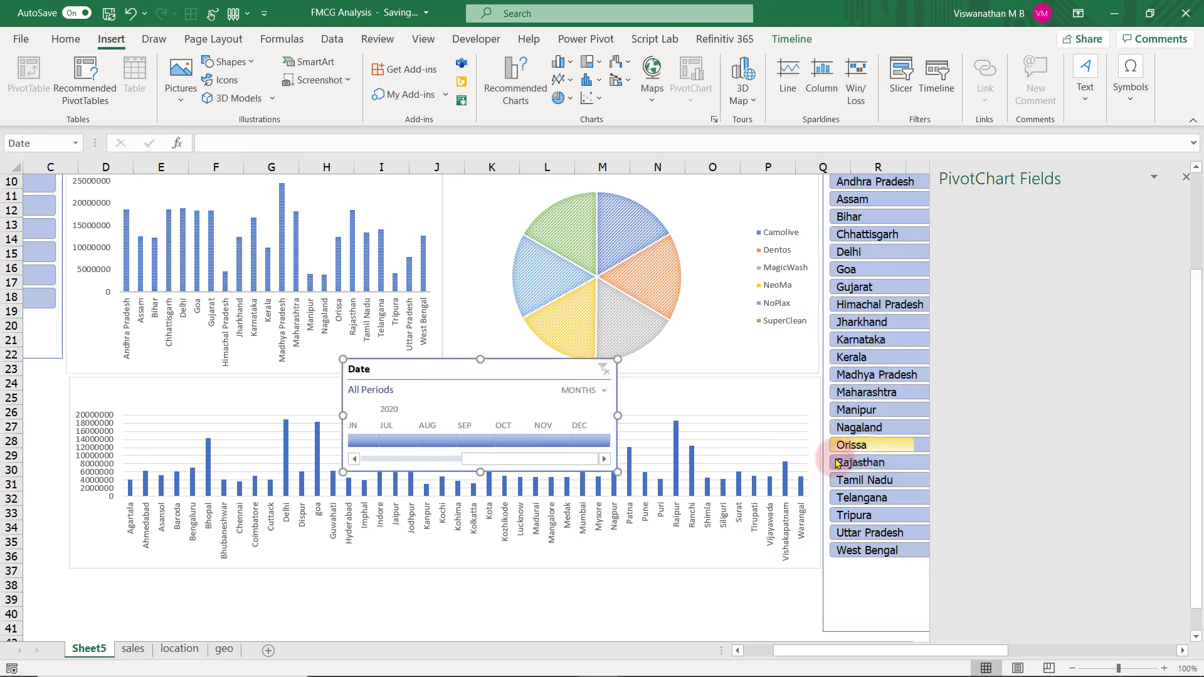
# Move the Date timeline directly below the city chart and widen it to match the chart's width.
pyautogui.moveTo(493, 374); pyautogui.dragTo(221, 584)
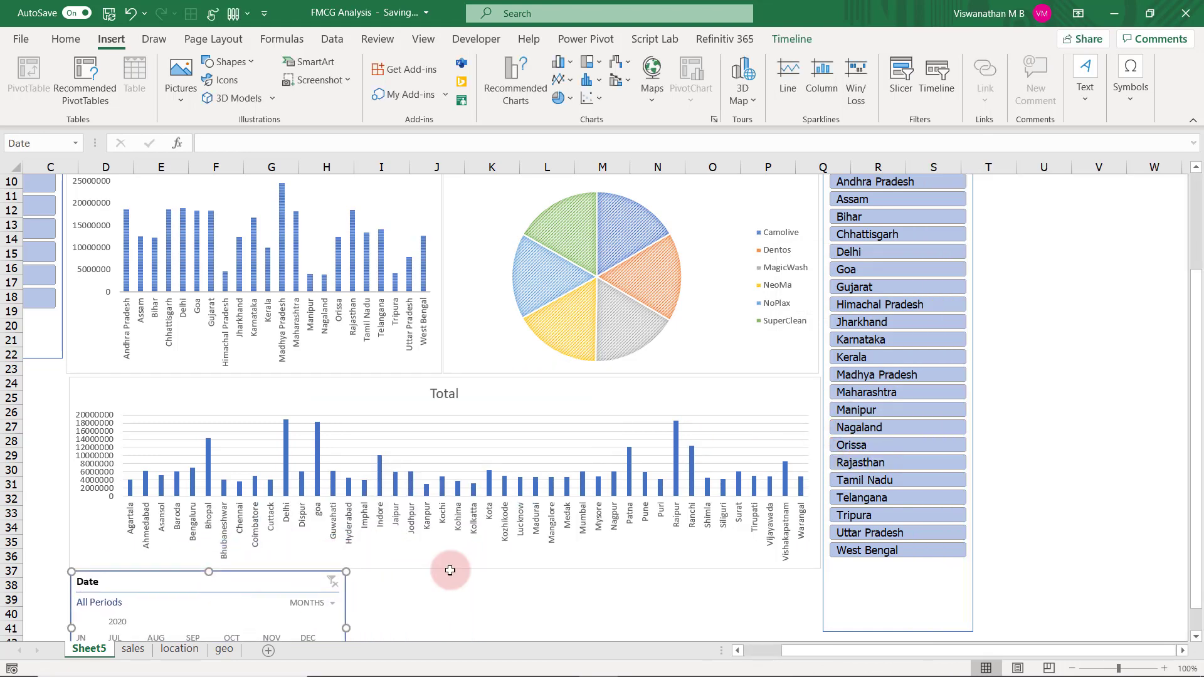
pyautogui.scroll(-3, 449, 567)
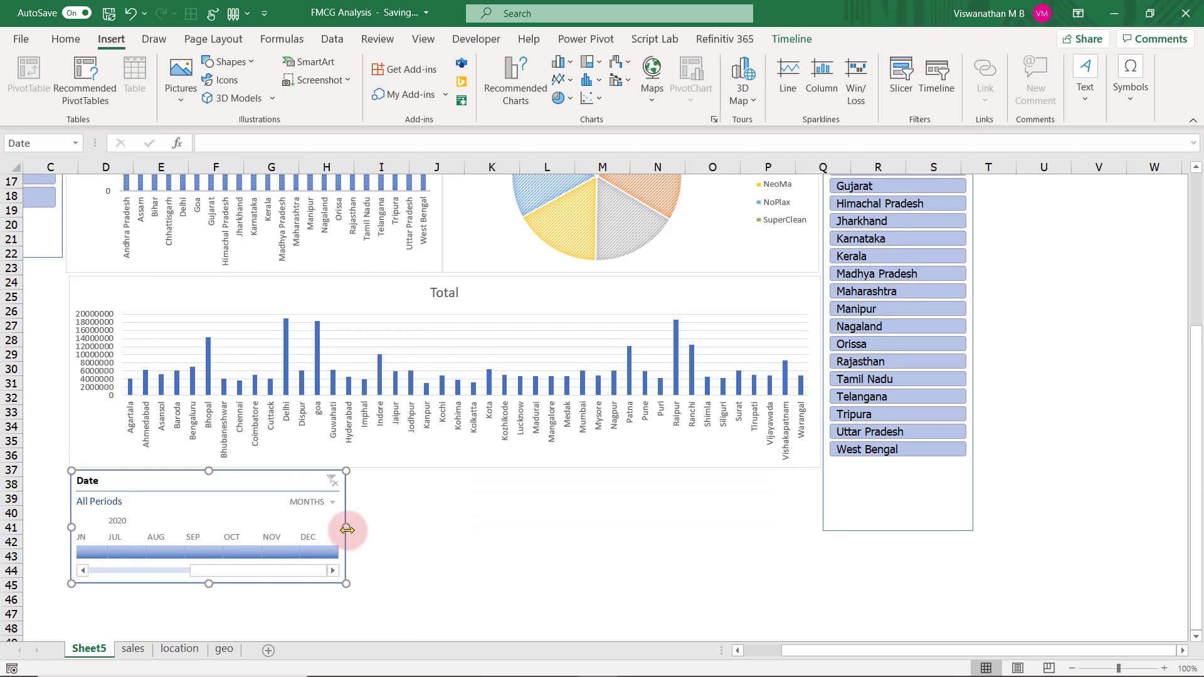
pyautogui.moveTo(346, 530); pyautogui.dragTo(805, 536)
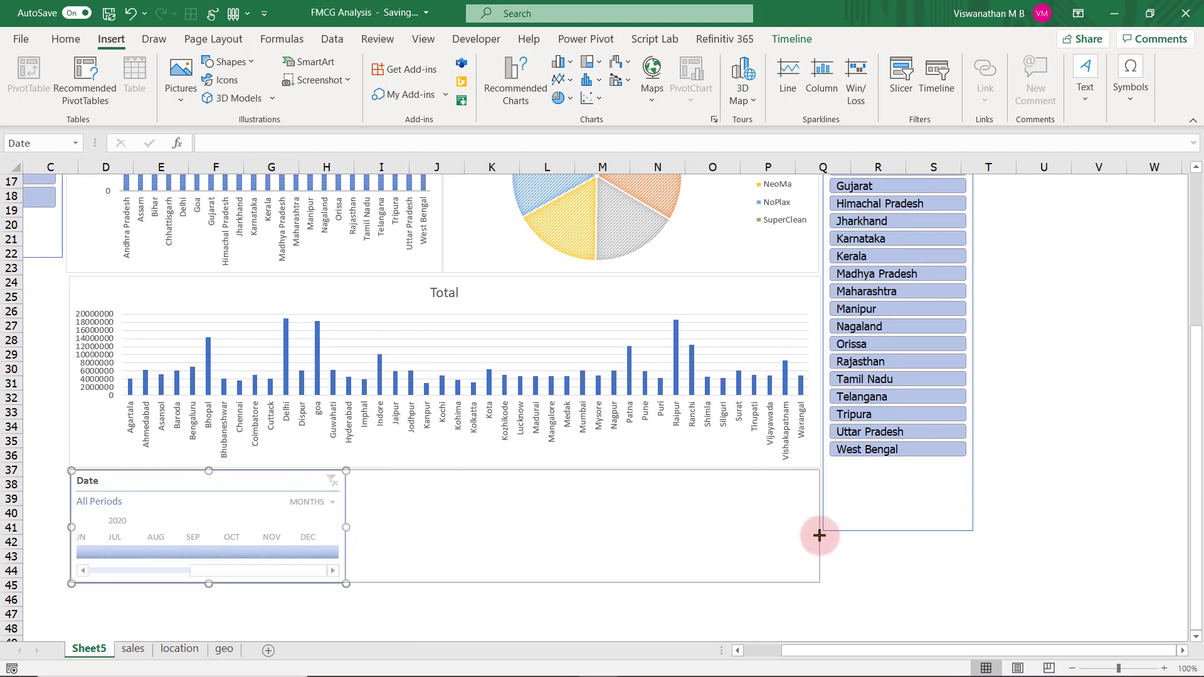
pyautogui.moveTo(822, 537); pyautogui.dragTo(822, 537)
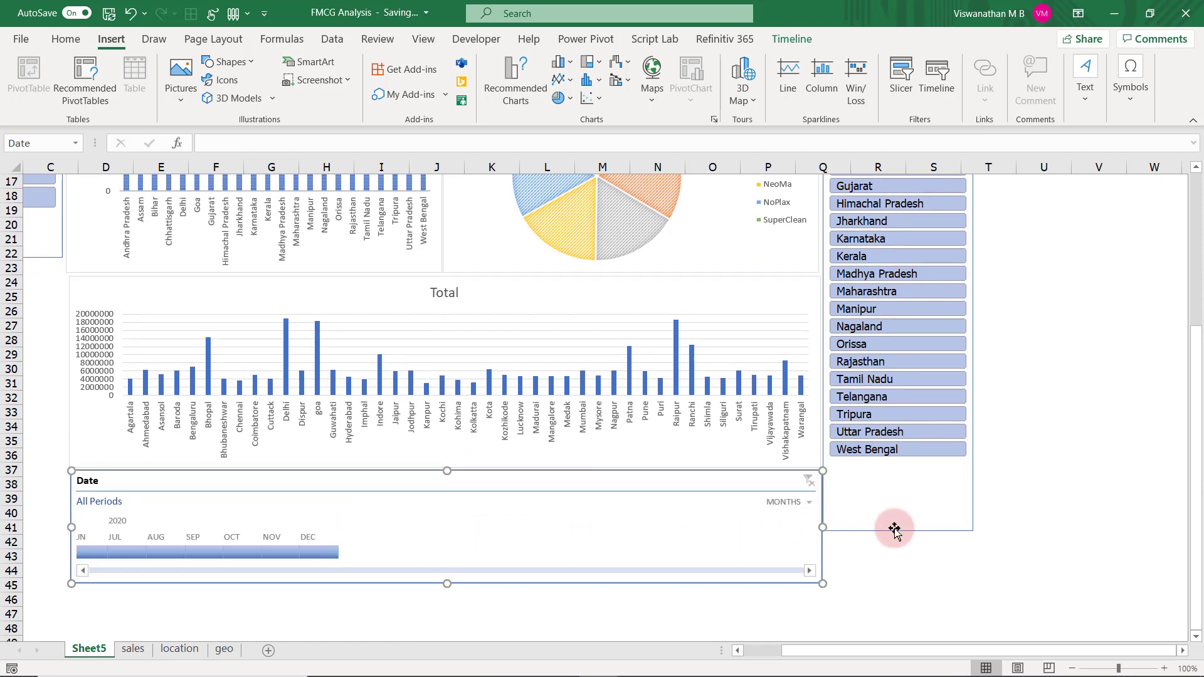
# Extend the State slicer down to the Date timeline's lower edge and set its button height to 0.6 cm.
pyautogui.click(895, 529)
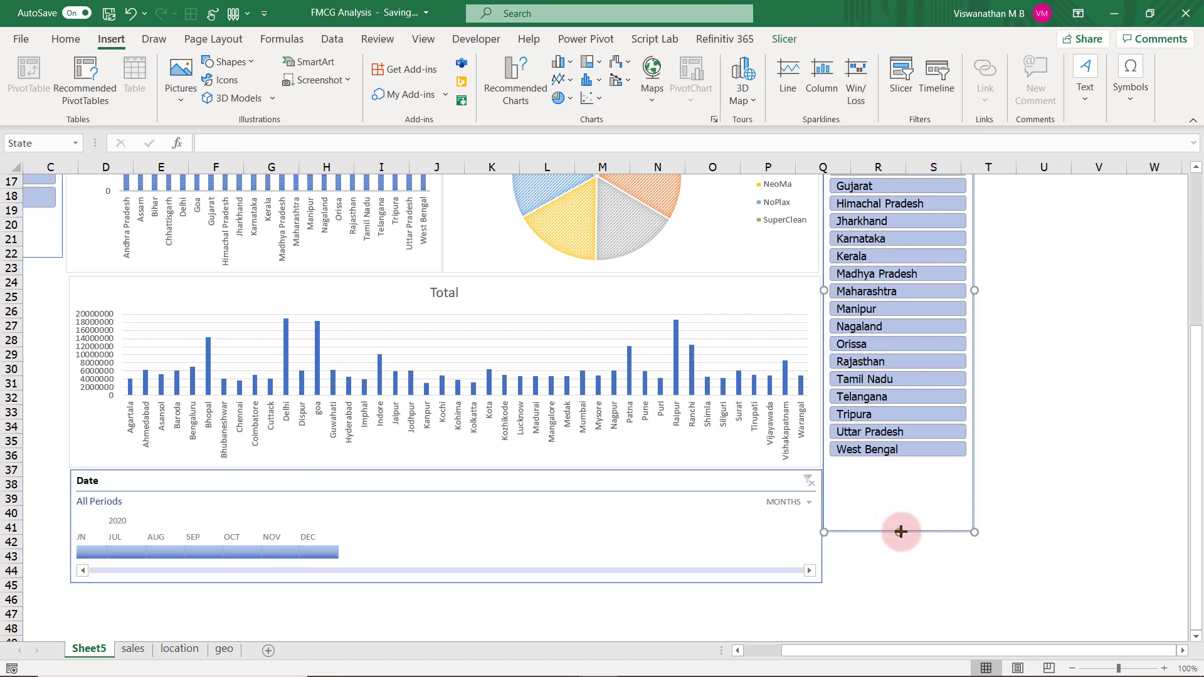
pyautogui.moveTo(901, 532); pyautogui.dragTo(901, 583)
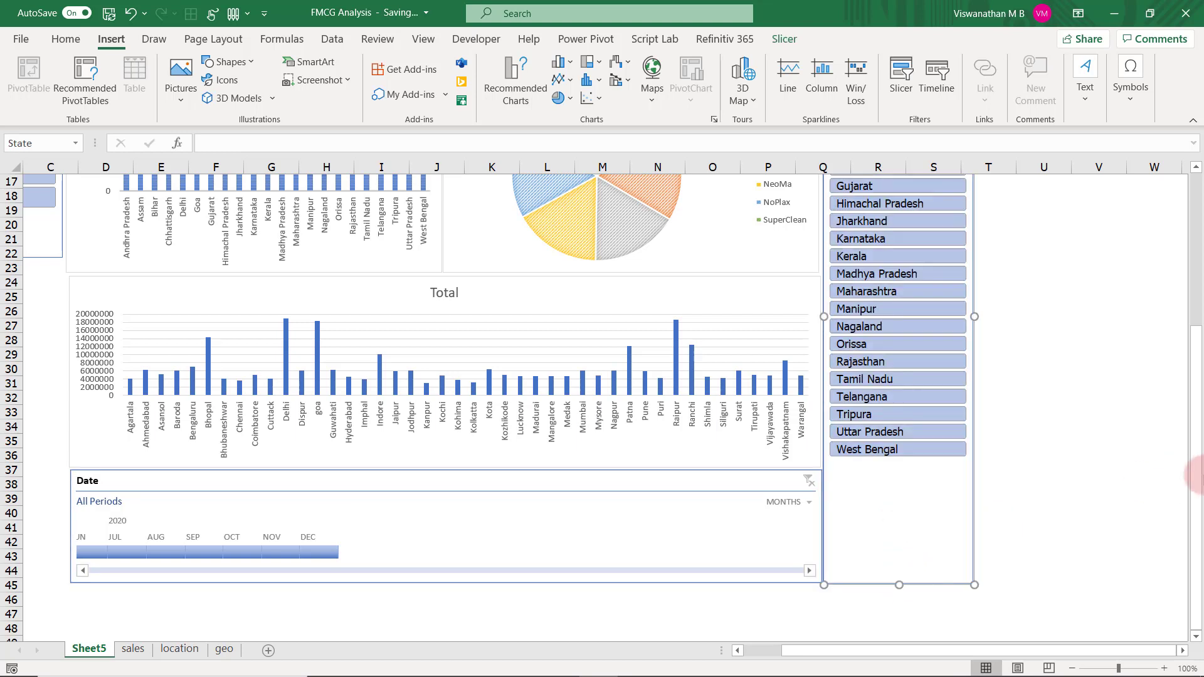
pyautogui.moveTo(1195, 423); pyautogui.dragTo(1186, 330)
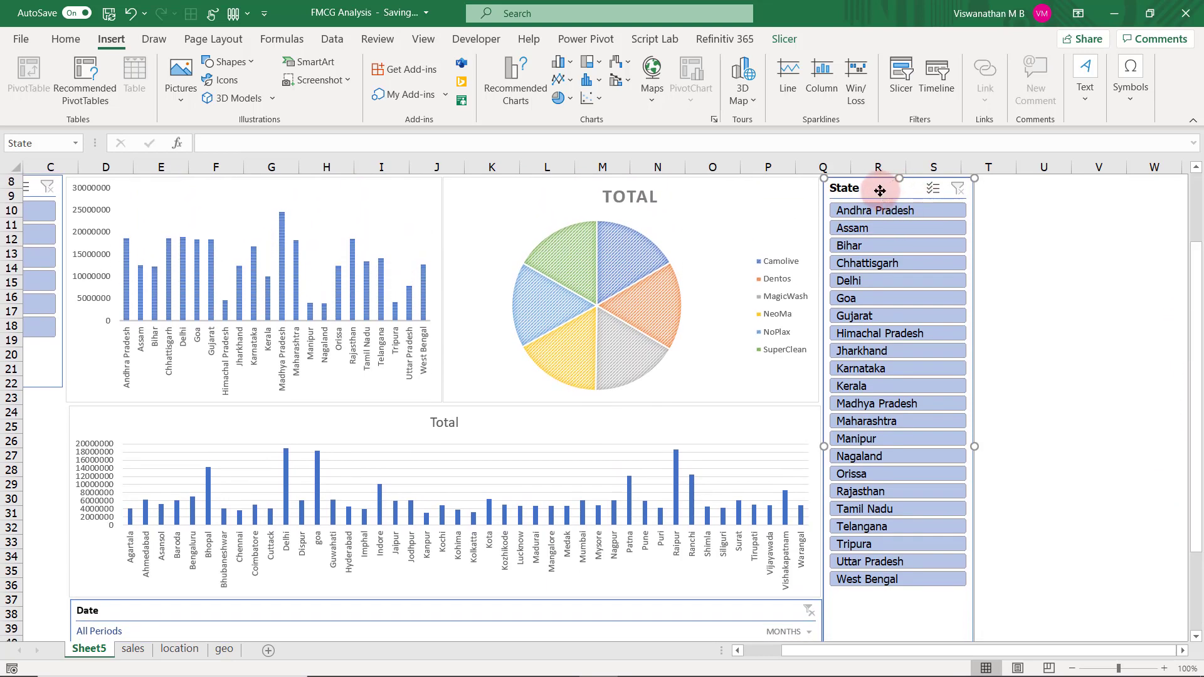
pyautogui.click(783, 39)
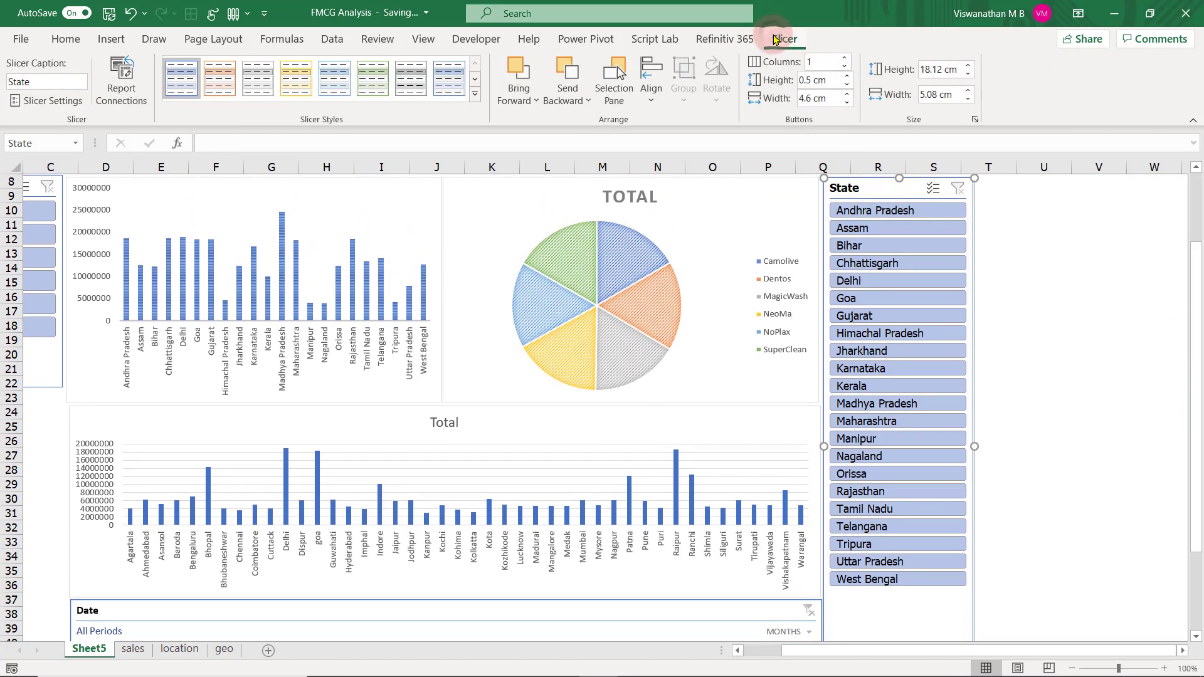
pyautogui.click(848, 76)
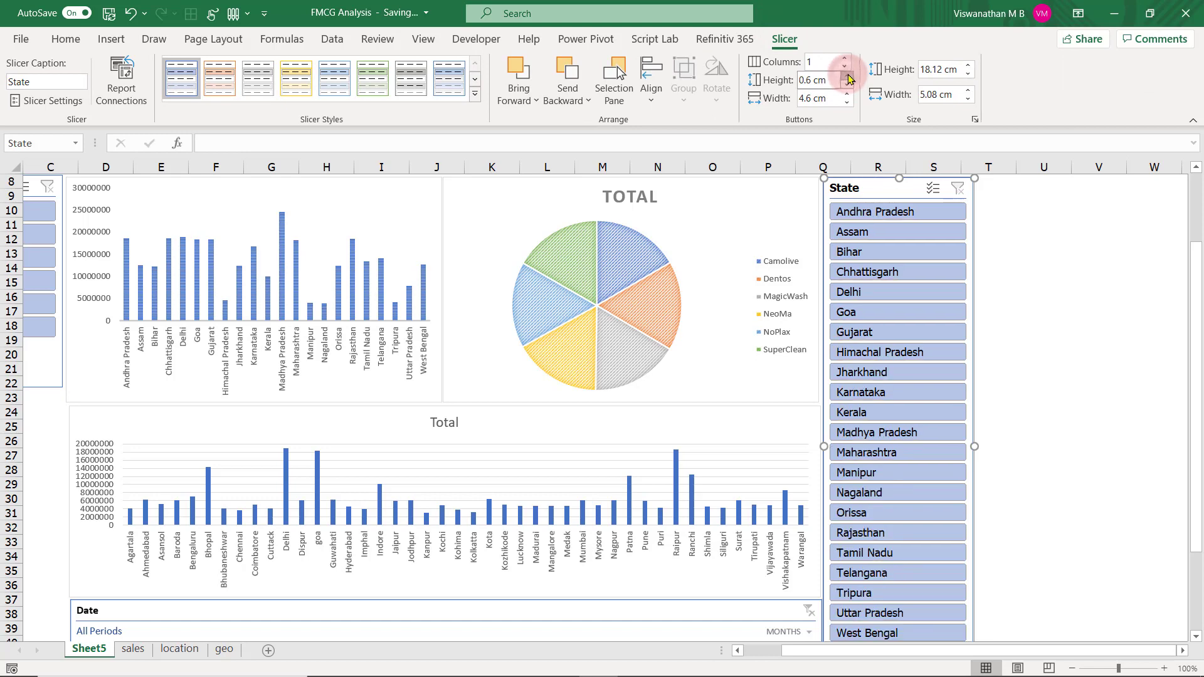
pyautogui.click(1192, 303)
pyautogui.moveTo(1199, 305); pyautogui.dragTo(1189, 373)
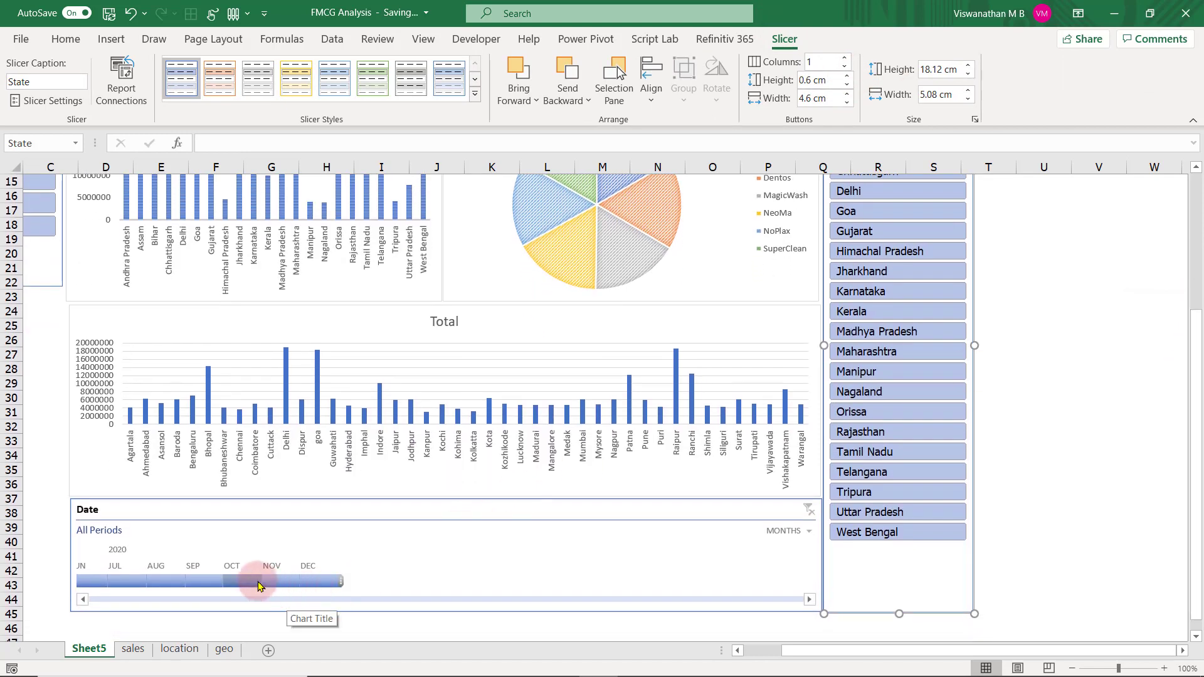
# Connect the Date timeline to Chart 1 and Chart 2 in addition to Chart 5.
pyautogui.click(436, 511)
pyautogui.rightClick(436, 511)
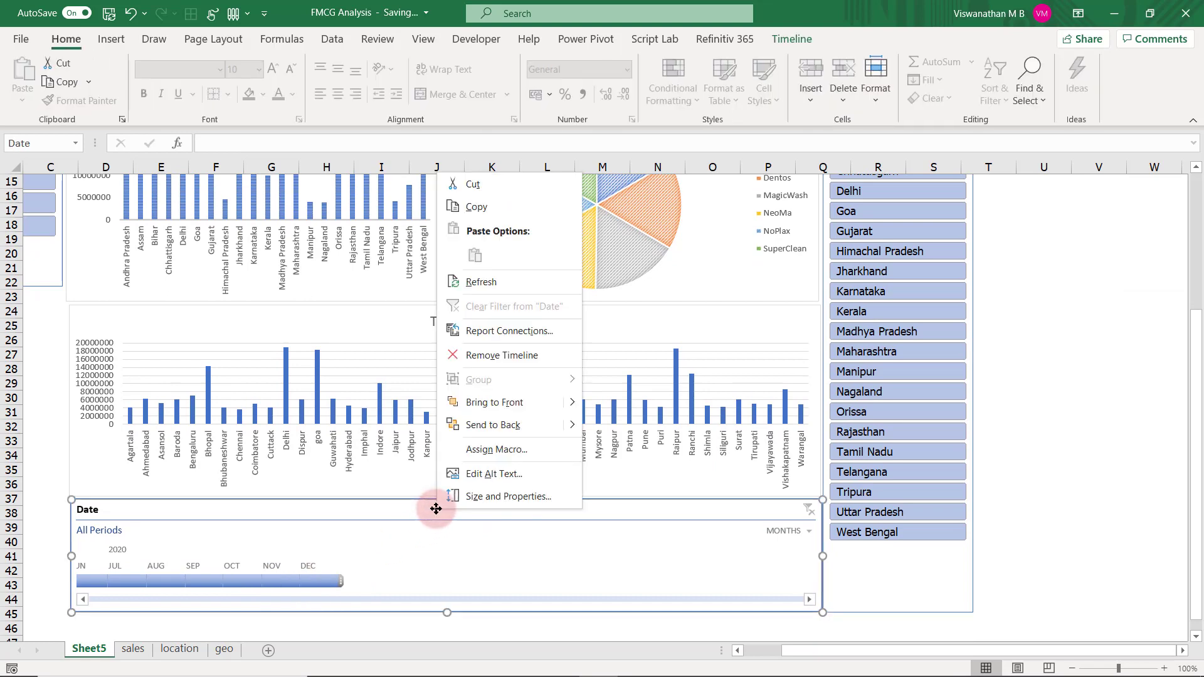
pyautogui.click(507, 332)
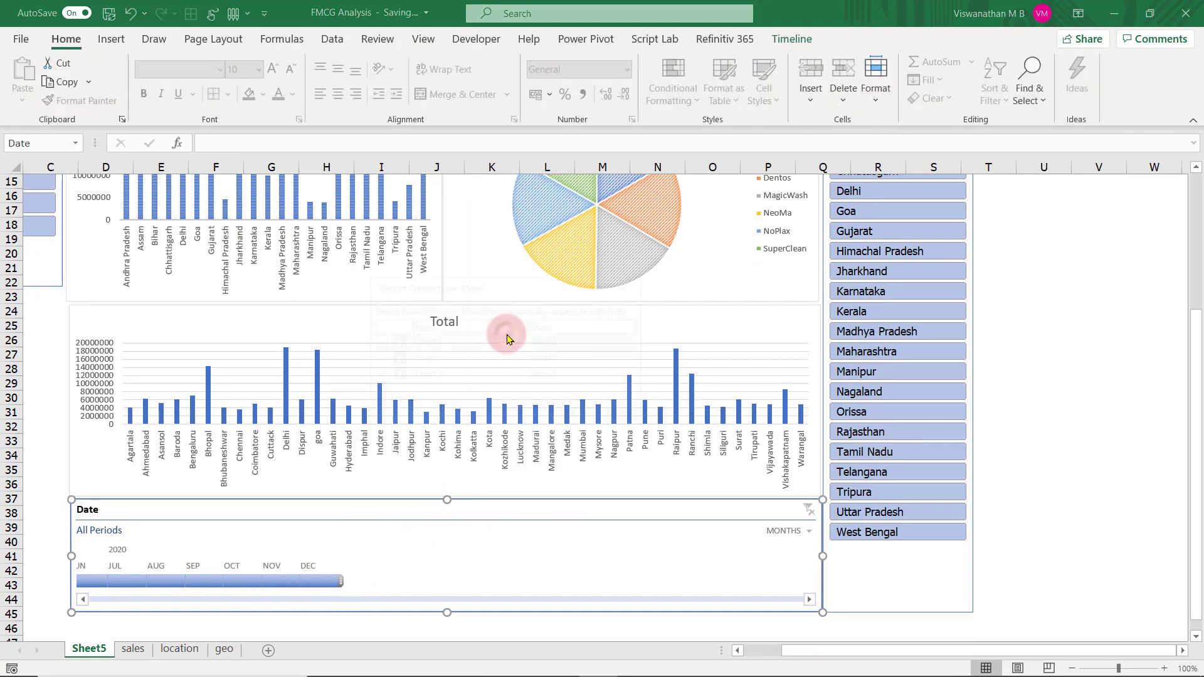
pyautogui.click(395, 349)
pyautogui.click(376, 358)
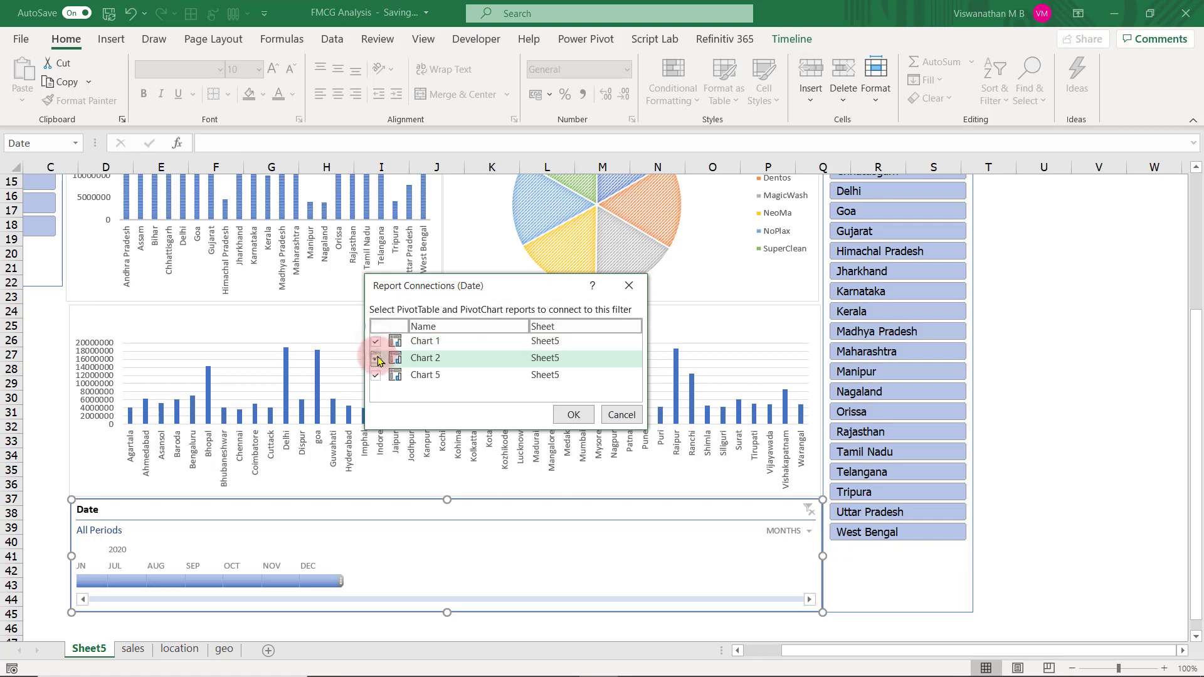
pyautogui.click(566, 417)
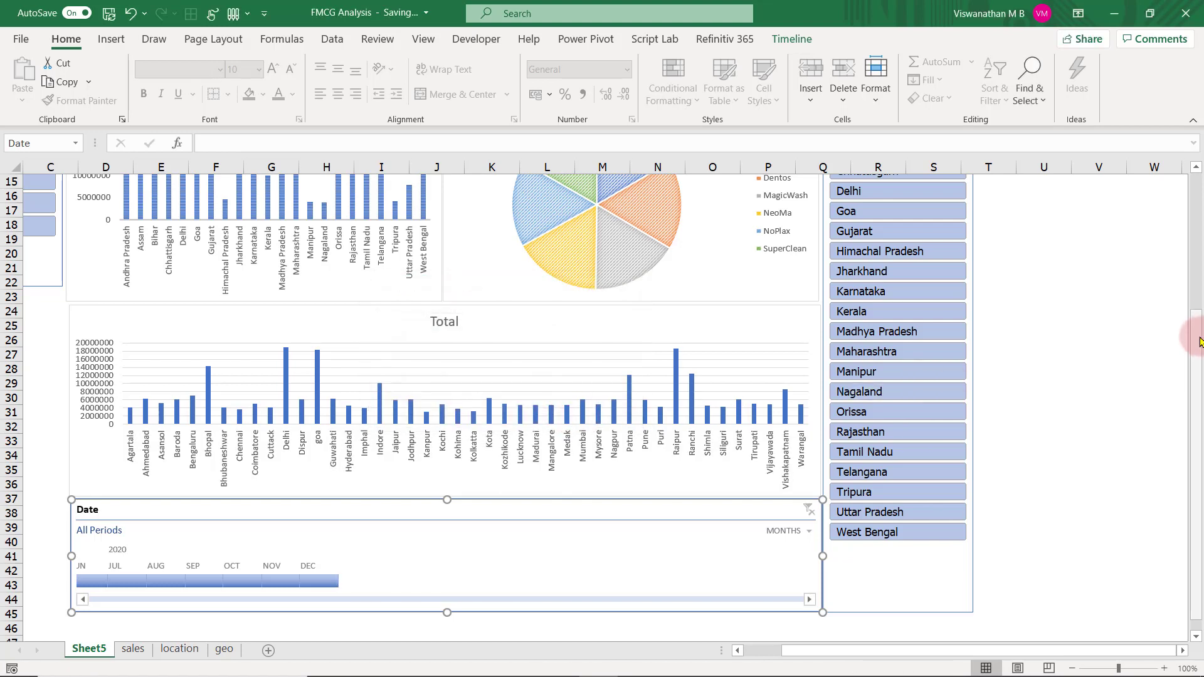
# Connect the State slicer to Chart 5 in addition to Chart 2.
pyautogui.moveTo(1199, 339); pyautogui.dragTo(1186, 250)
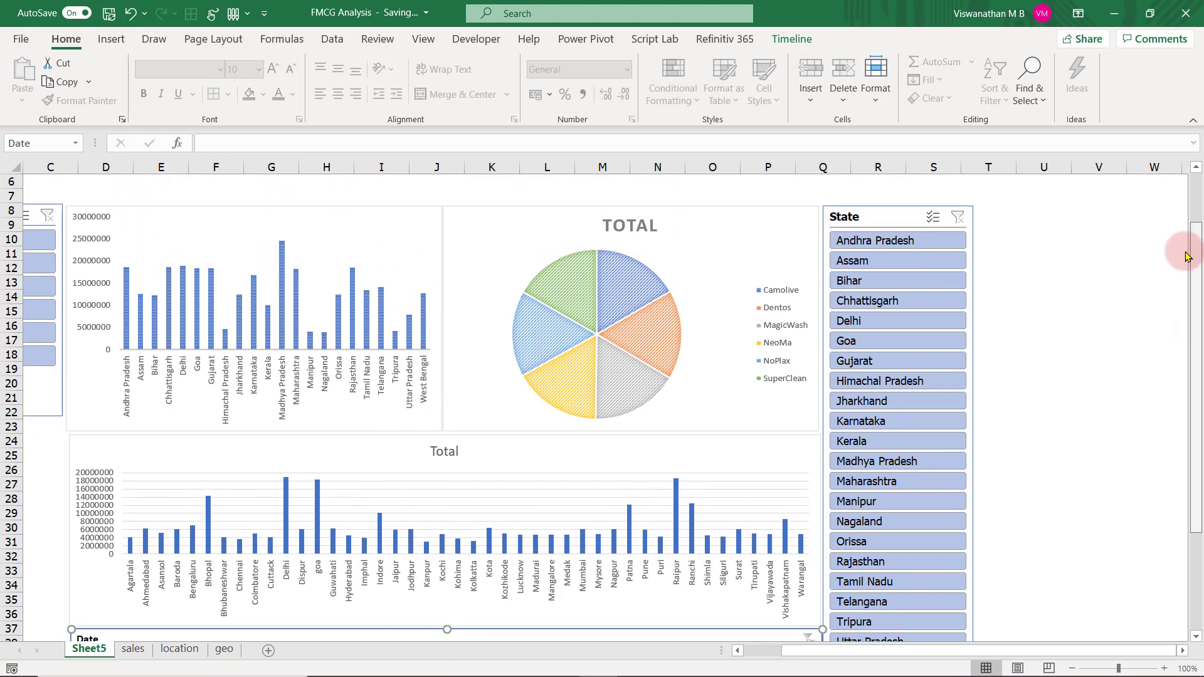
pyautogui.rightClick(886, 217)
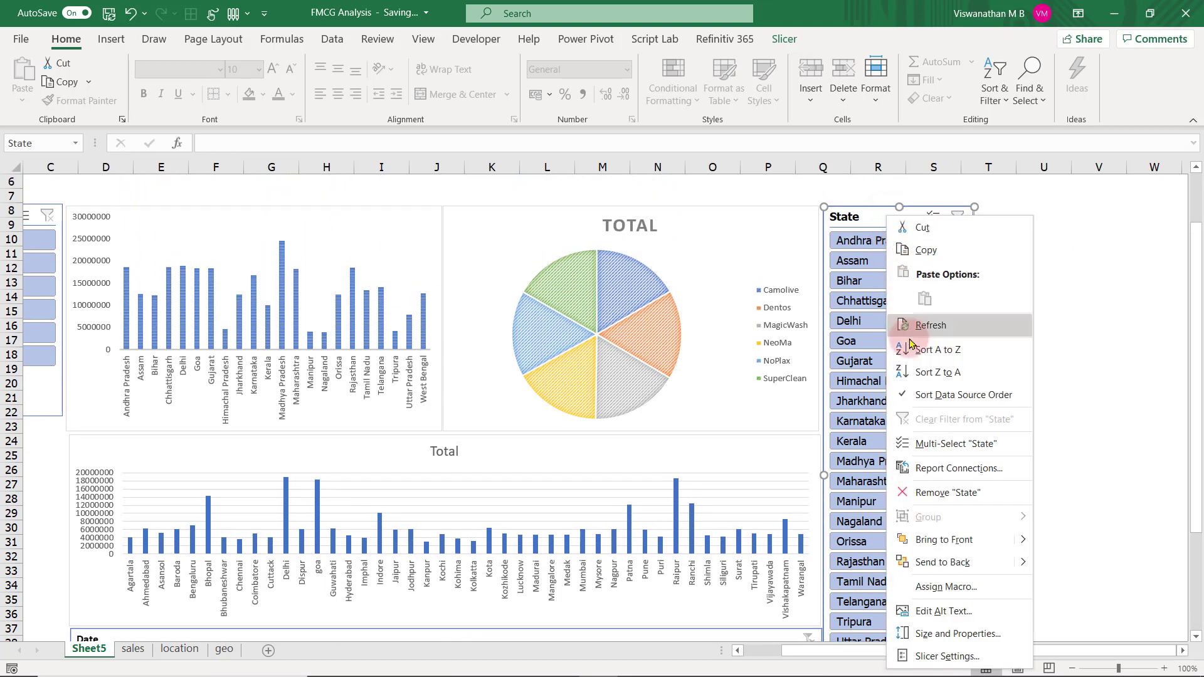
pyautogui.click(941, 468)
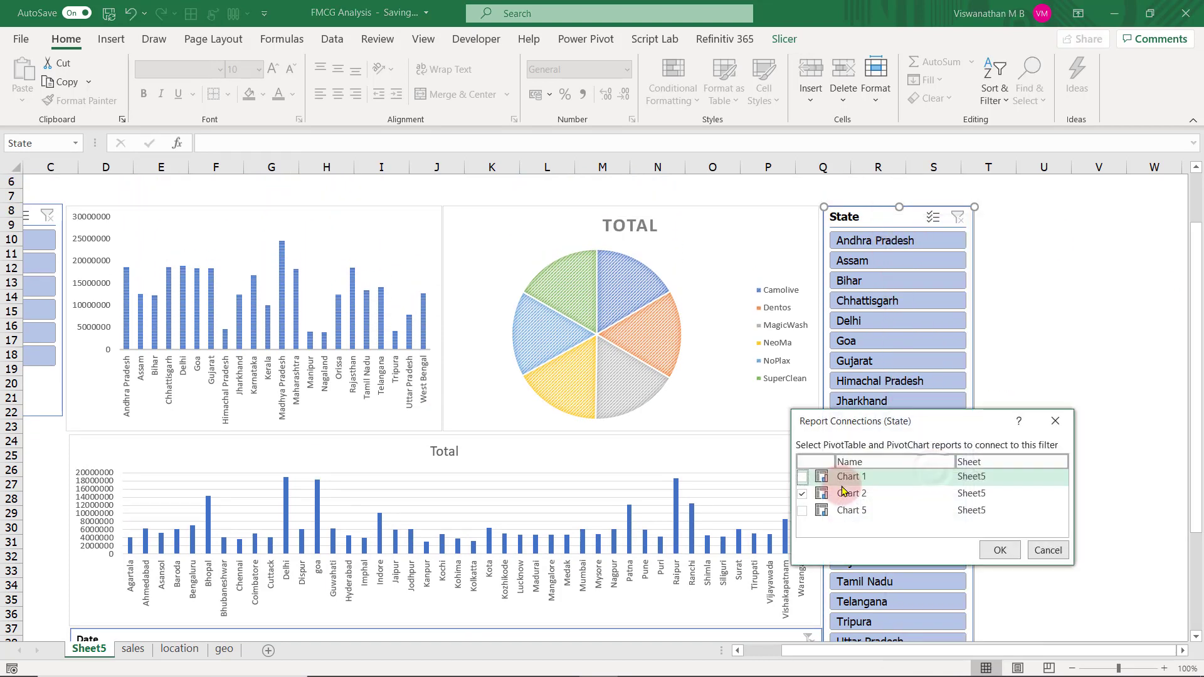
pyautogui.click(803, 511)
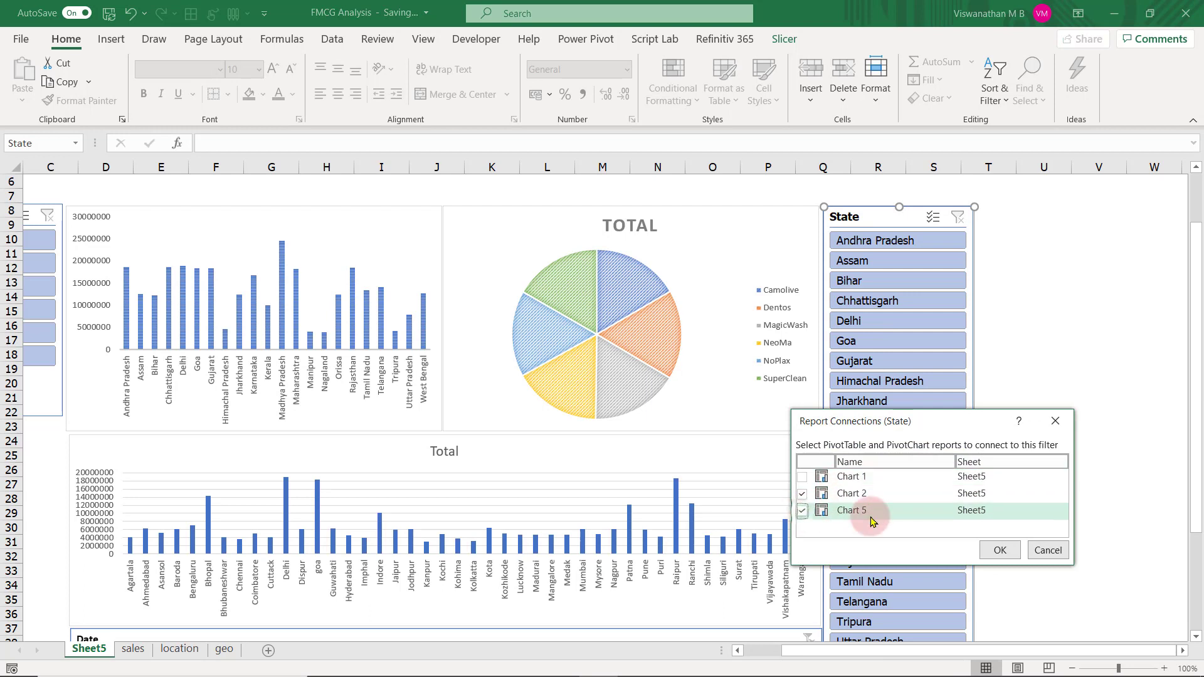
pyautogui.click(1000, 550)
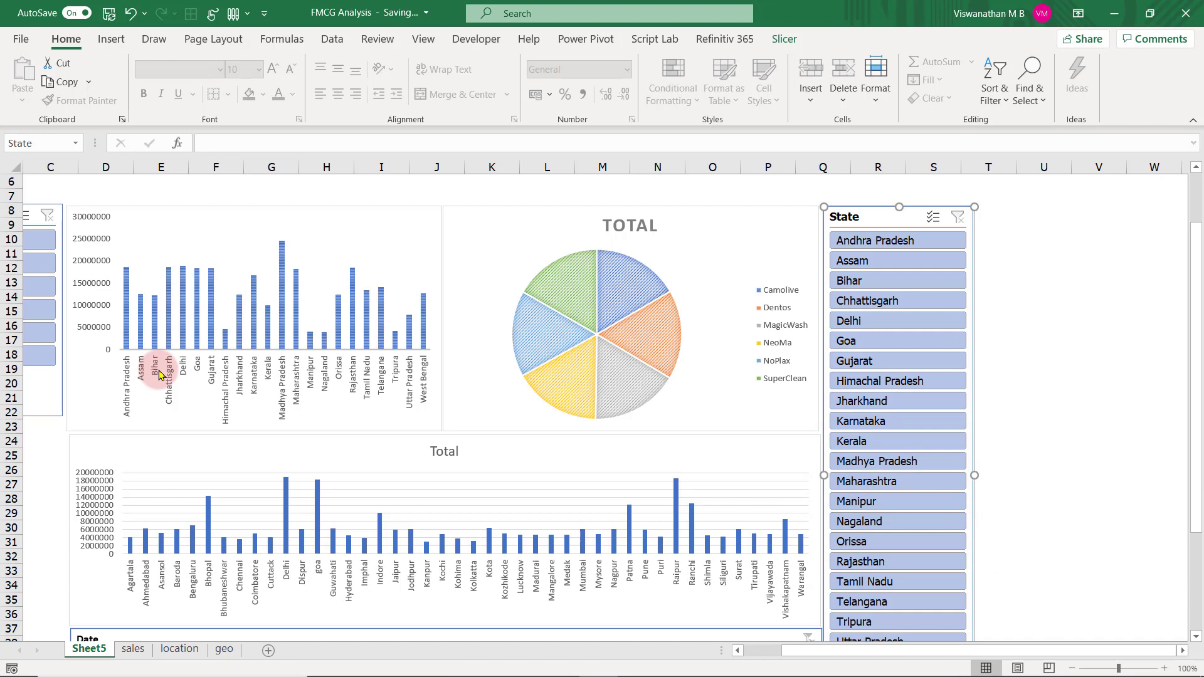
# Connect the Zone slicer to Chart 5 in addition to Chart 1 and Chart 2.
pyautogui.moveTo(803, 651); pyautogui.dragTo(764, 650)
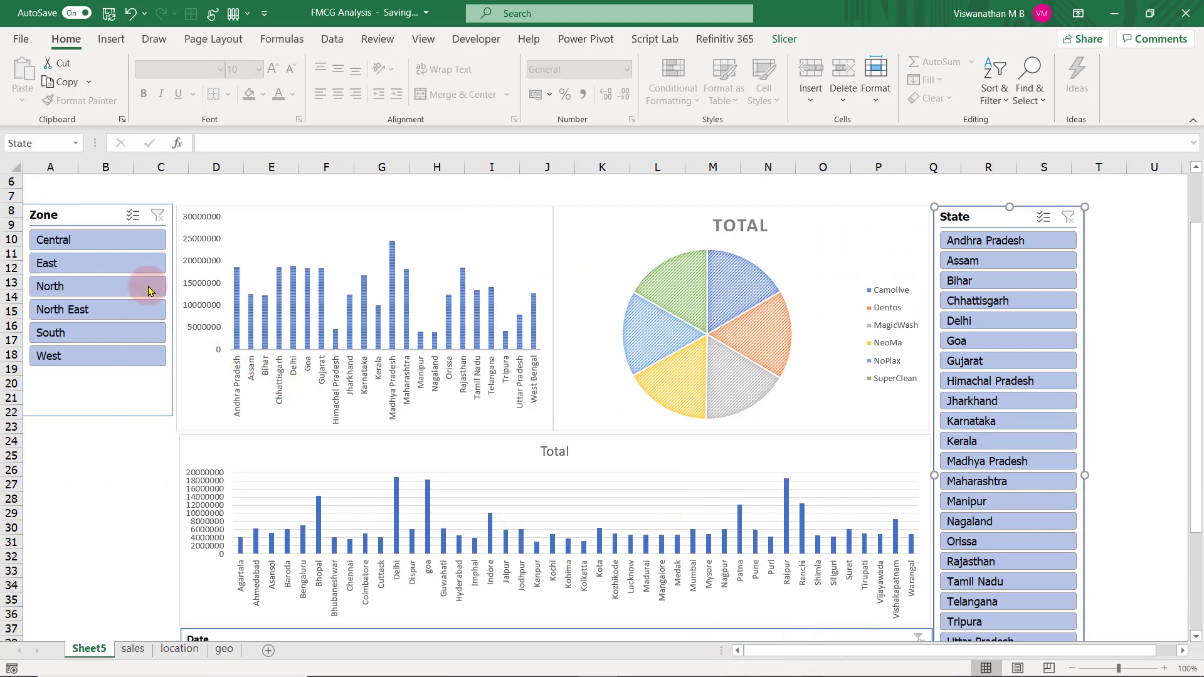
pyautogui.click(103, 216)
pyautogui.rightClick(104, 216)
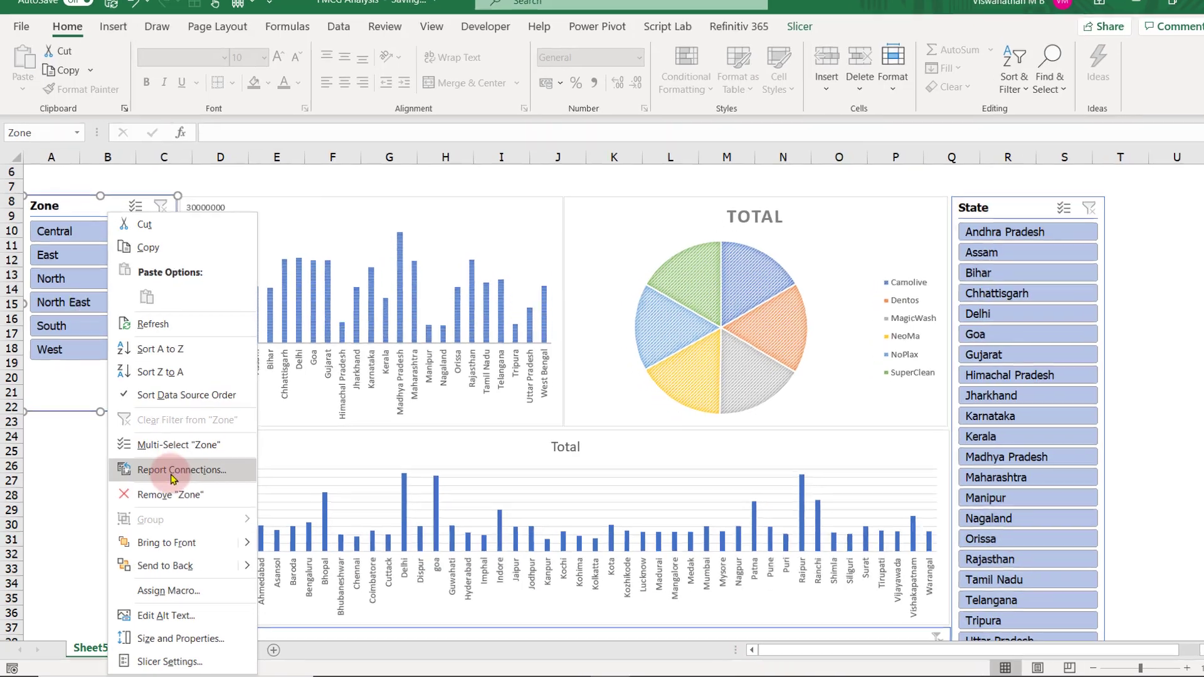
pyautogui.click(179, 474)
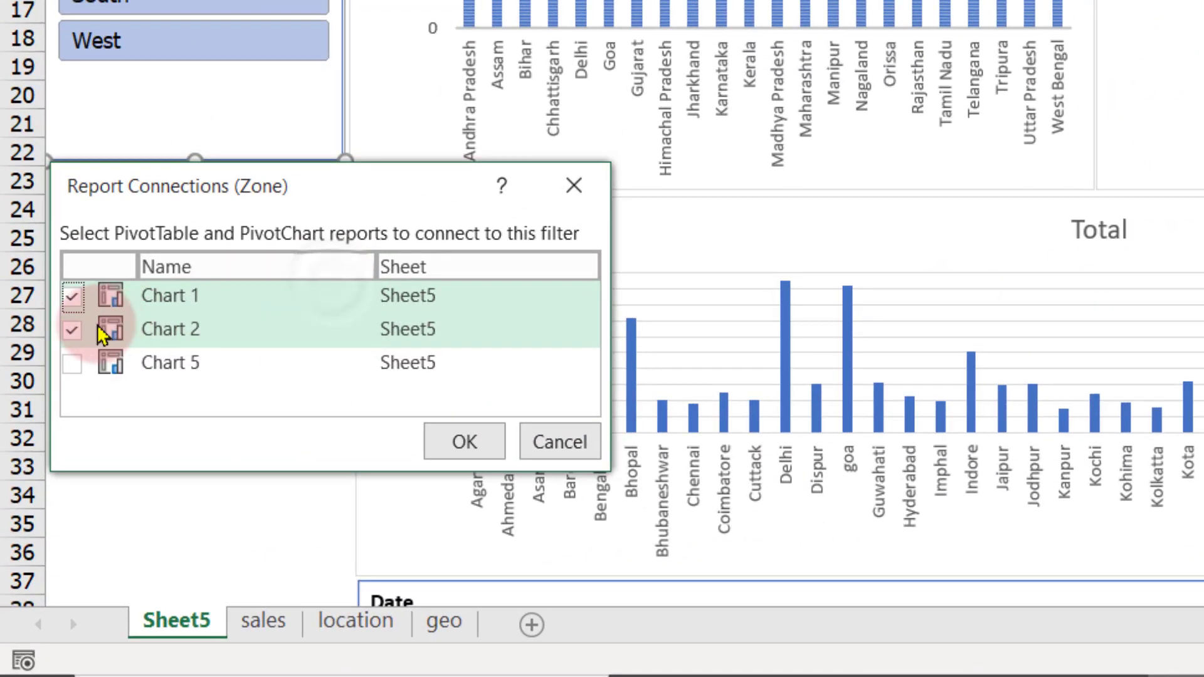
pyautogui.click(72, 364)
pyautogui.click(462, 444)
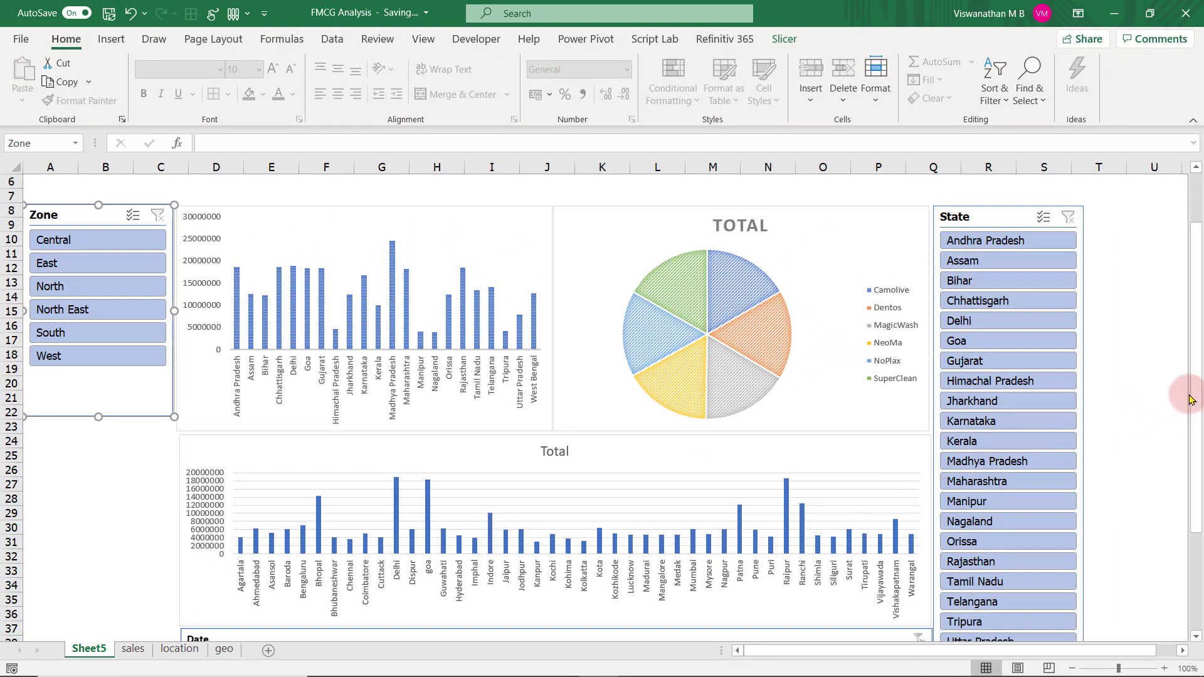
pyautogui.moveTo(1192, 399)
pyautogui.mouseDown()
pyautogui.moveTo(1201, 441)
pyautogui.moveTo(1176, 408)
pyautogui.mouseUp()
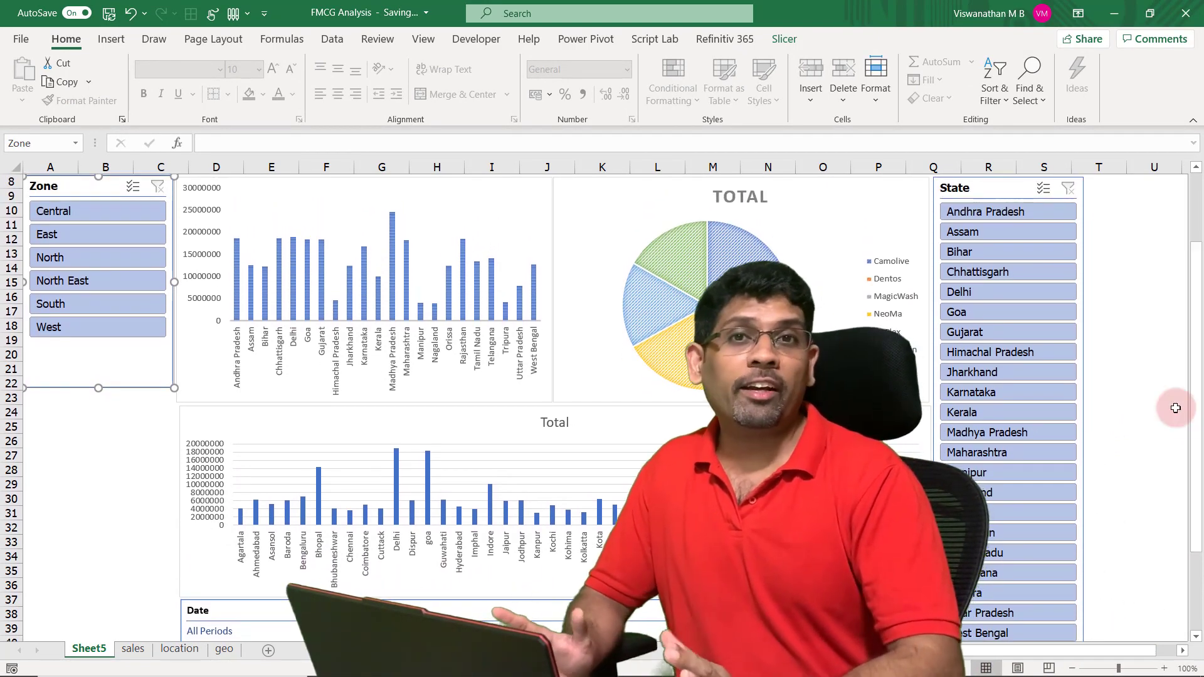